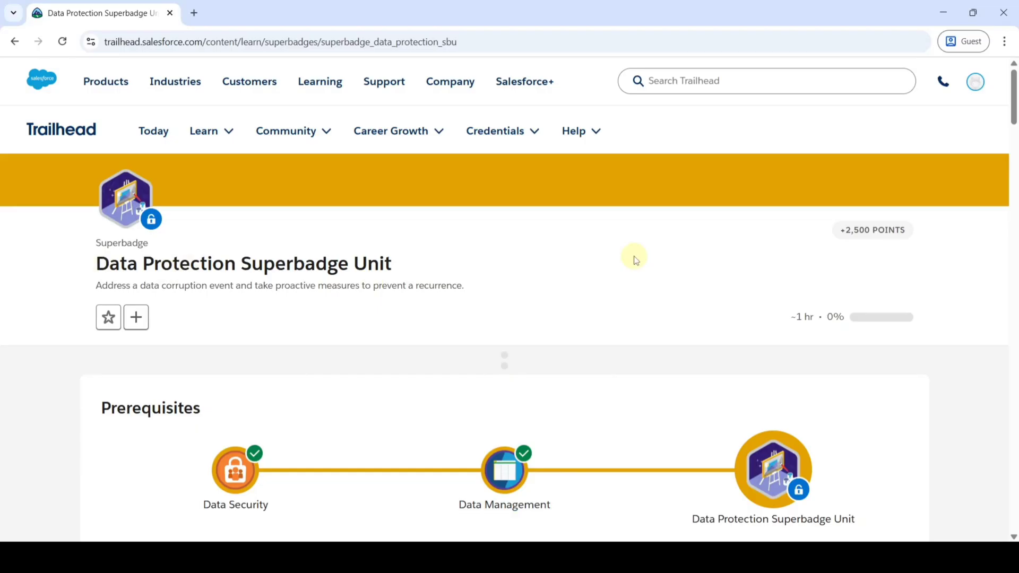
Scroll down to the 'Sign Up for a Developer Edition Org with Special Configuration' section
{"action": "scroll", "coordinate": [635, 260], "scroll_direction": "down", "scroll_amount": 3}
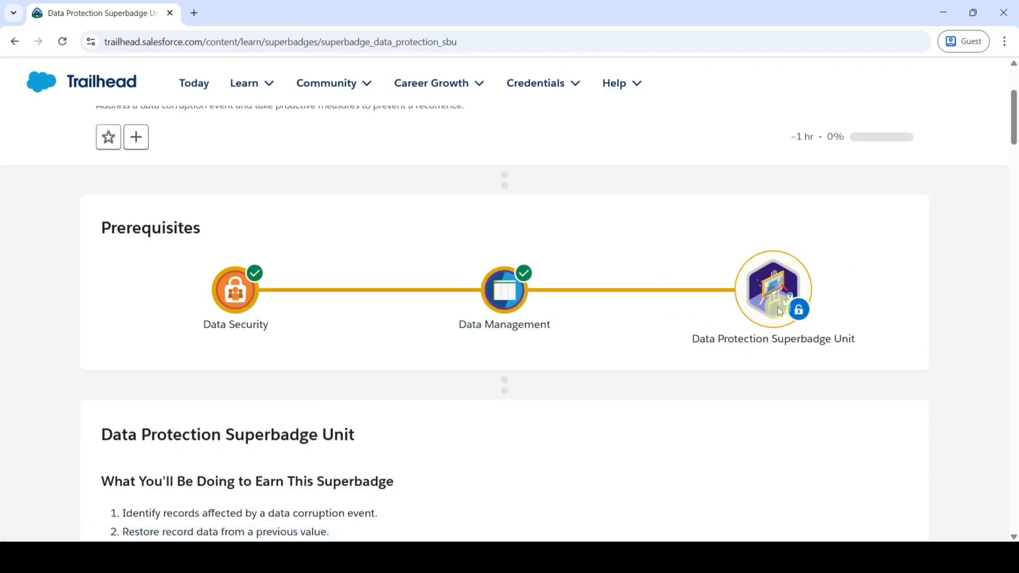
{"action": "scroll", "coordinate": [484, 458], "scroll_direction": "down", "scroll_amount": 10}
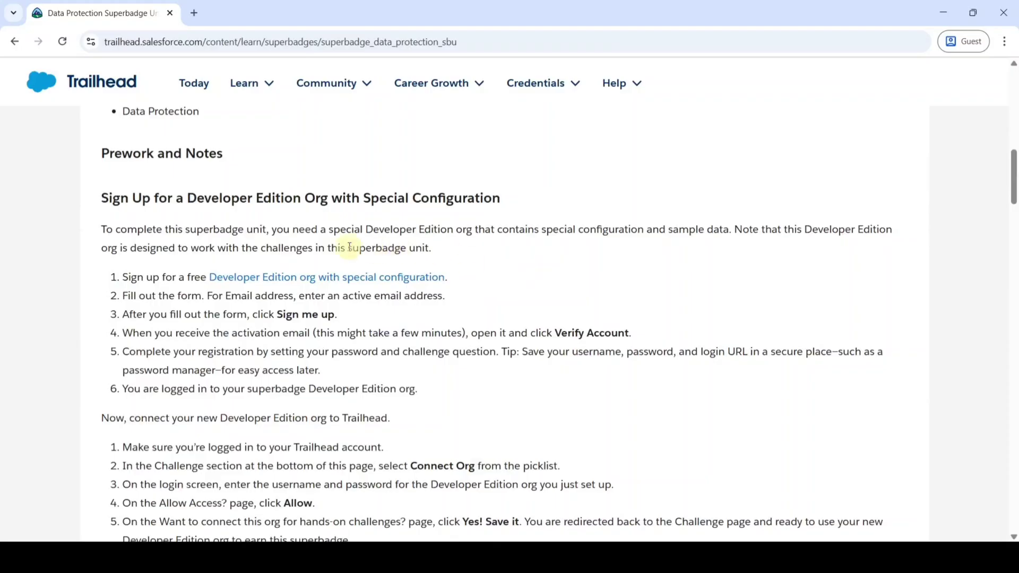
Open the special Developer Edition signup form and enter the first name, last name and e-mail address
{"action": "left_click", "coordinate": [281, 280]}
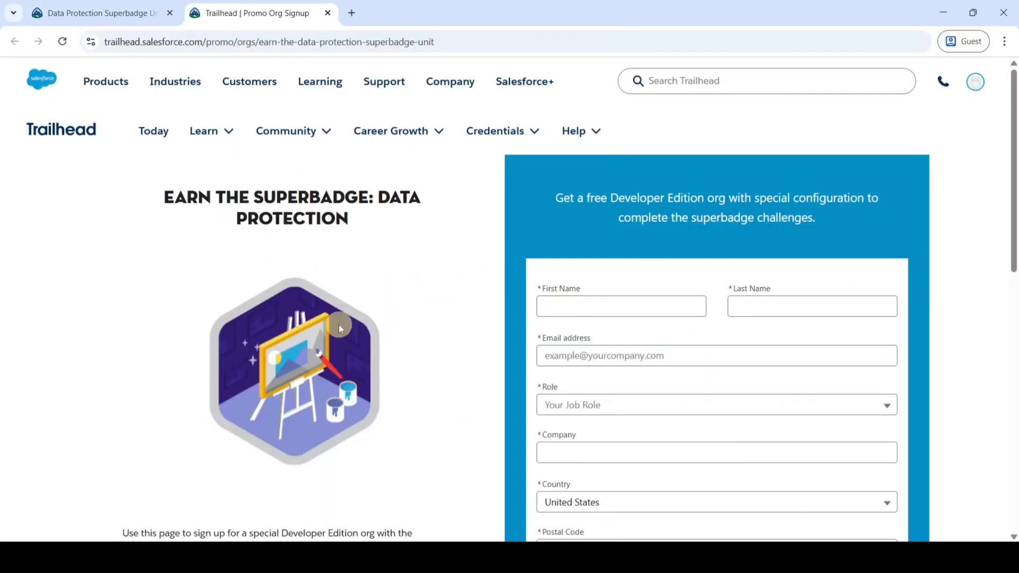
{"action": "scroll", "coordinate": [639, 277], "scroll_direction": "down", "scroll_amount": 2}
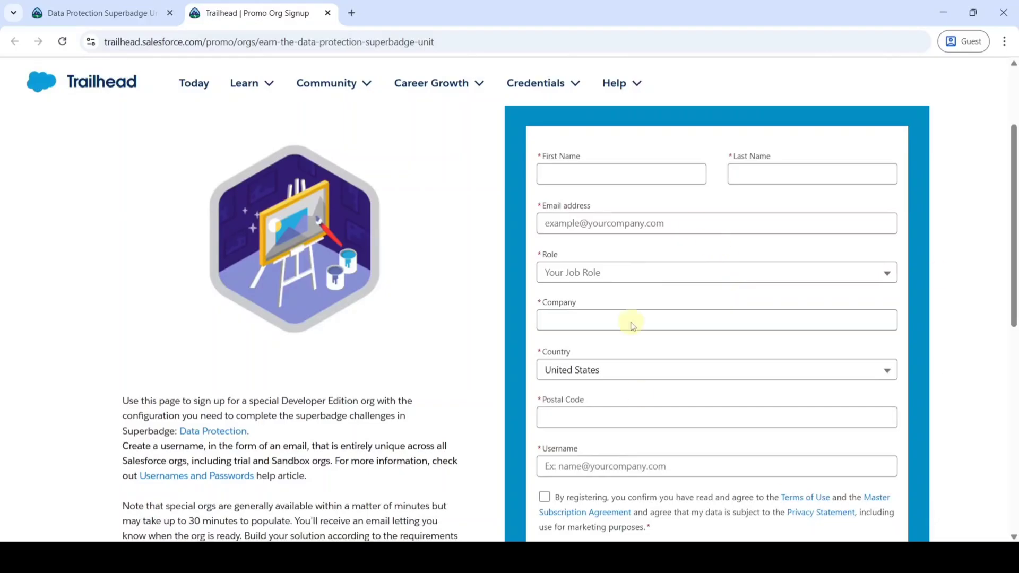
{"action": "left_click", "coordinate": [599, 178]}
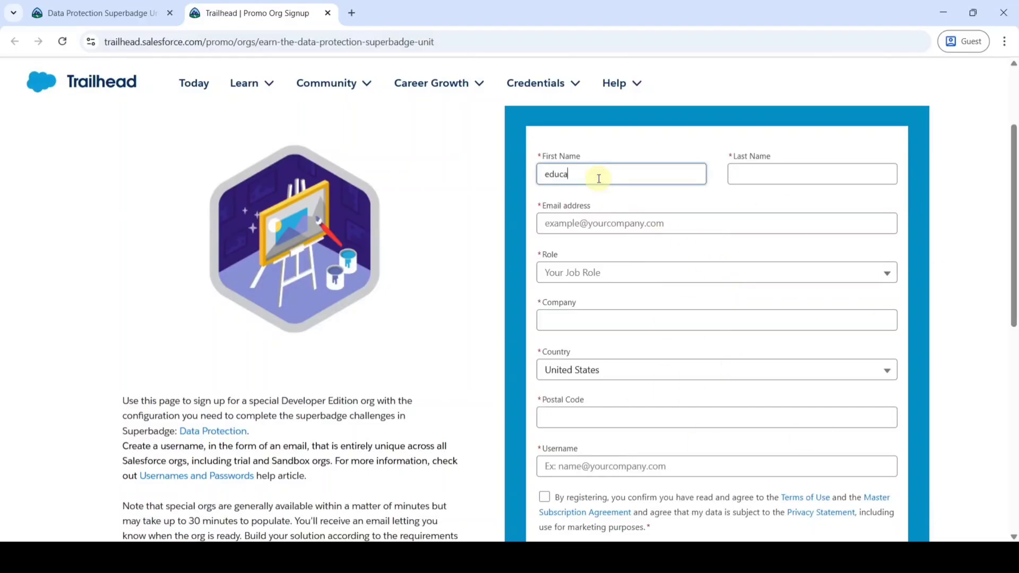
{"action": "left_click", "coordinate": [743, 171]}
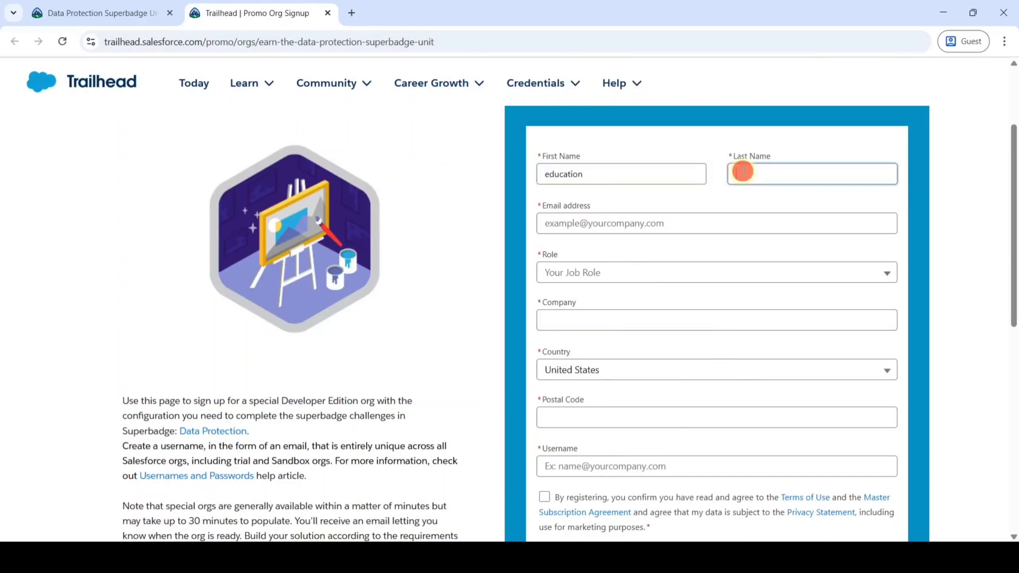
{"action": "type", "text": "ms"}
{"action": "left_click", "coordinate": [658, 217]}
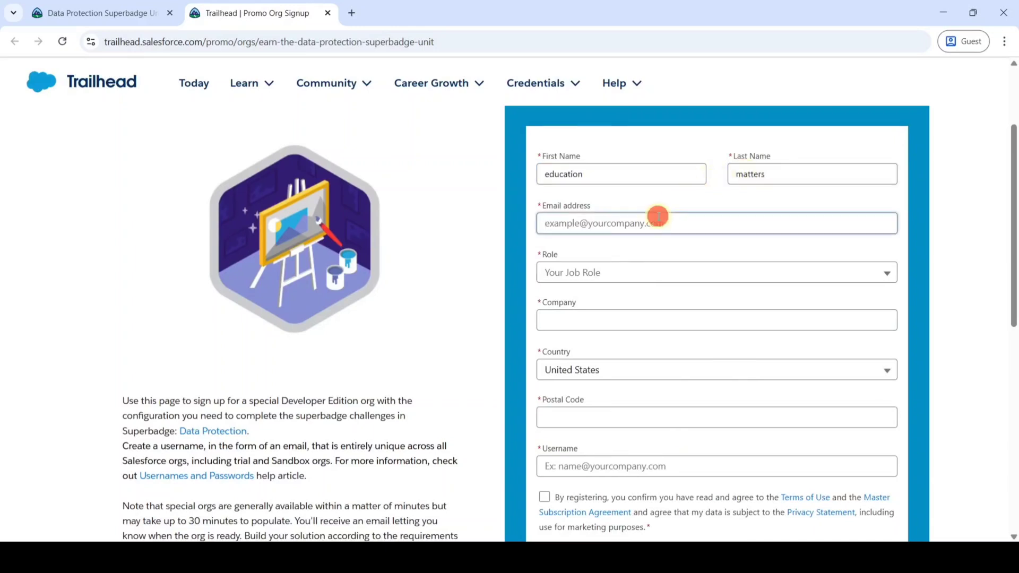
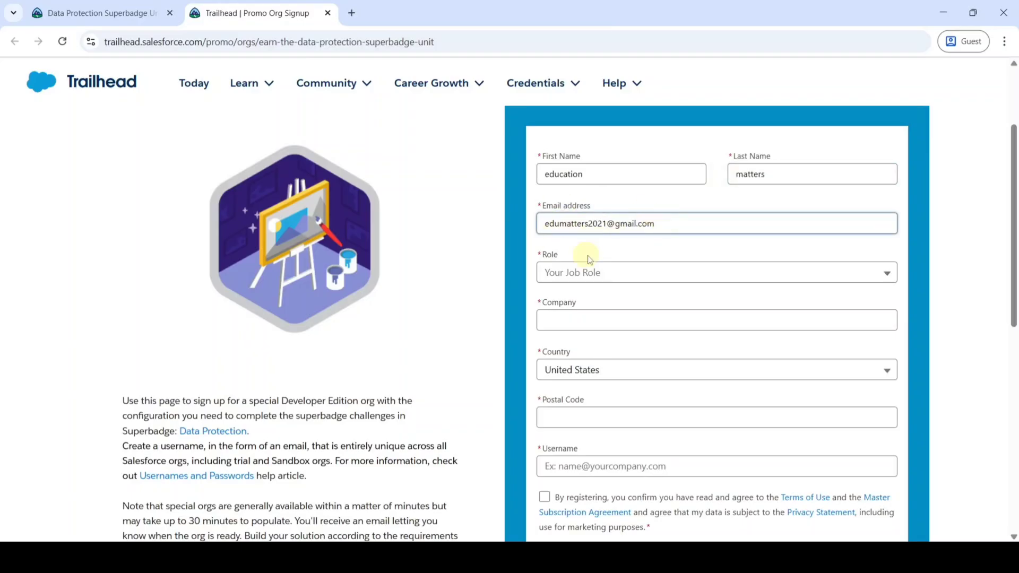
Set the role to Developer, company to Salesforce and country to India
{"action": "scroll", "coordinate": [664, 228], "scroll_direction": "down", "scroll_amount": 1}
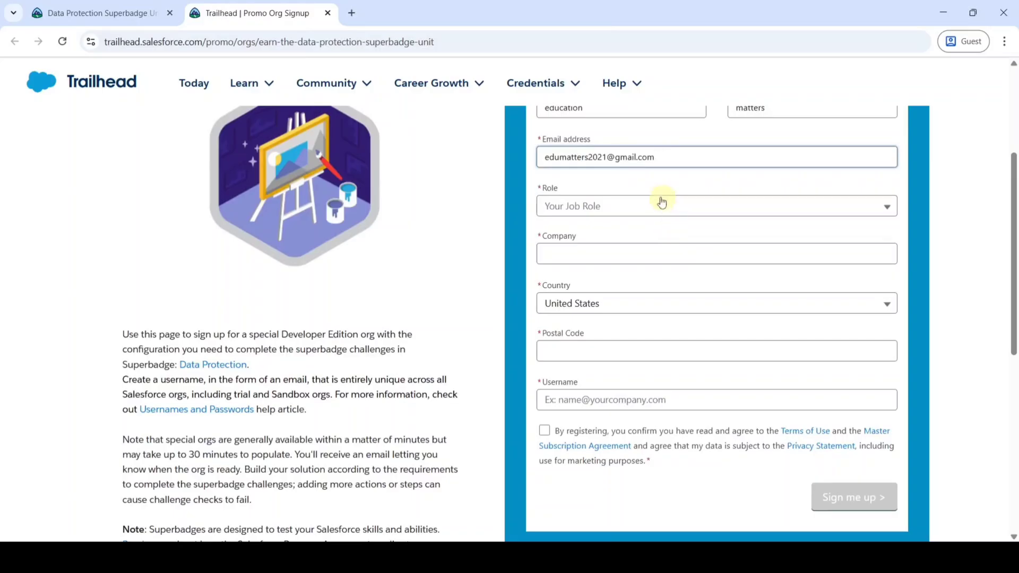
{"action": "left_click", "coordinate": [611, 206]}
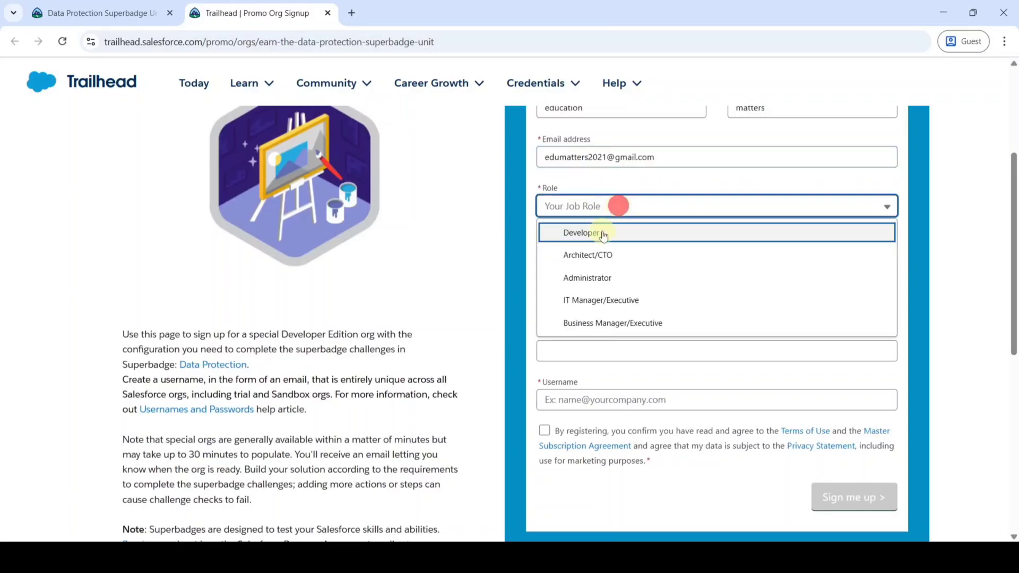
{"action": "left_click", "coordinate": [600, 231]}
{"action": "left_click", "coordinate": [597, 251]}
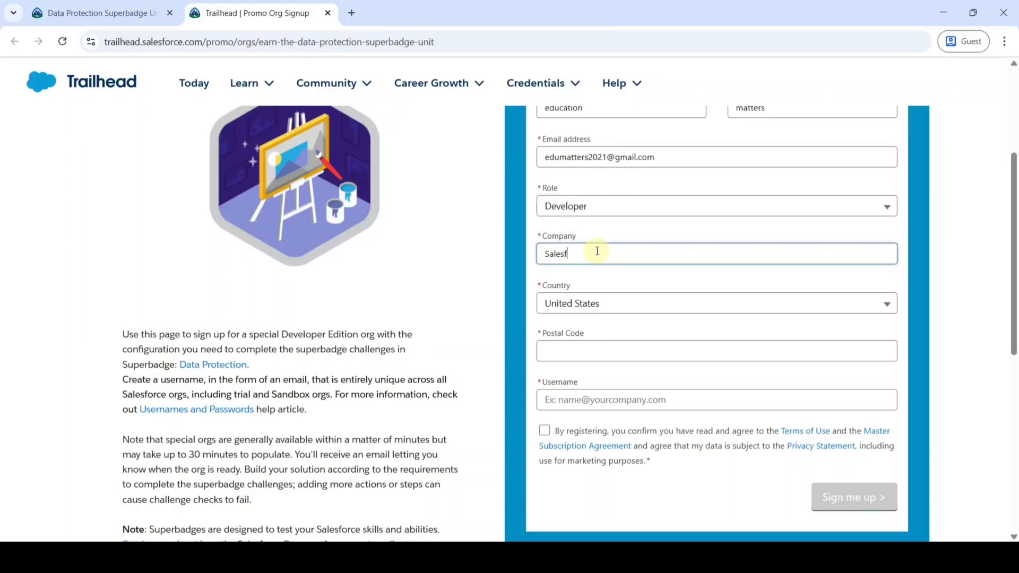
{"action": "scroll", "coordinate": [597, 251], "scroll_direction": "down", "scroll_amount": 1}
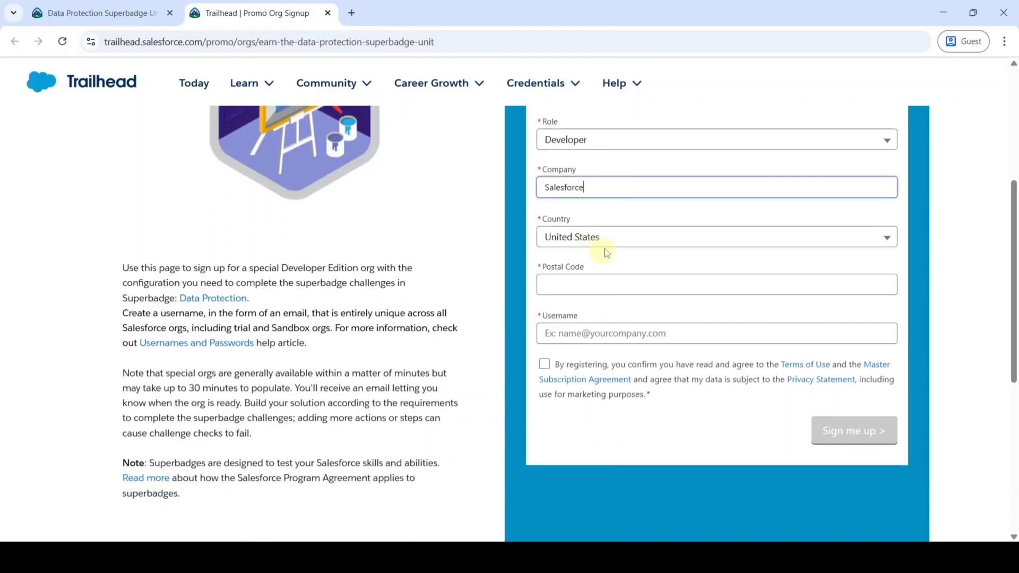
{"action": "left_click", "coordinate": [591, 236]}
{"action": "scroll", "coordinate": [618, 333], "scroll_direction": "up", "scroll_amount": 5}
{"action": "scroll", "coordinate": [618, 333], "scroll_direction": "up", "scroll_amount": 20}
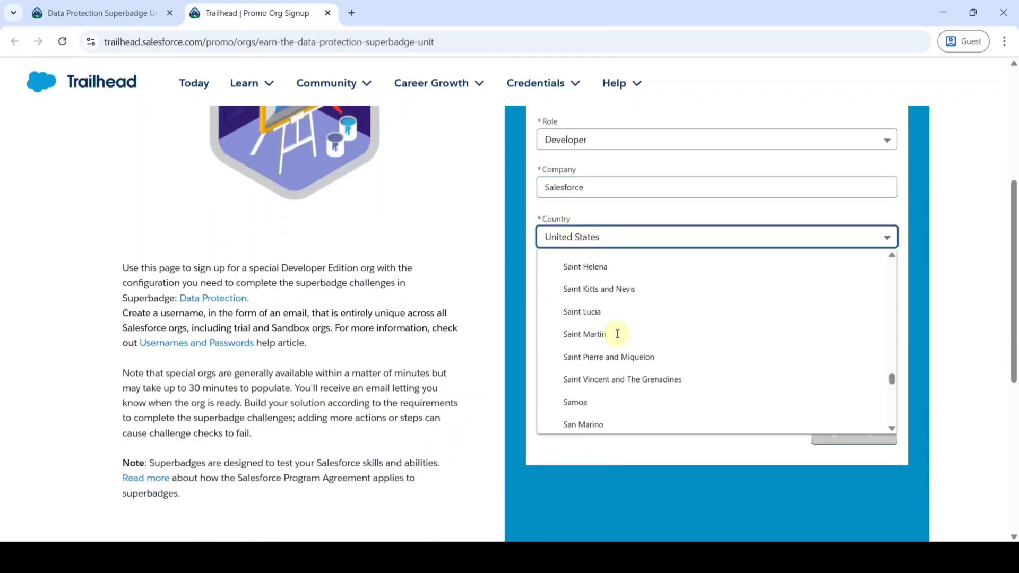
{"action": "scroll", "coordinate": [617, 333], "scroll_direction": "up", "scroll_amount": 10}
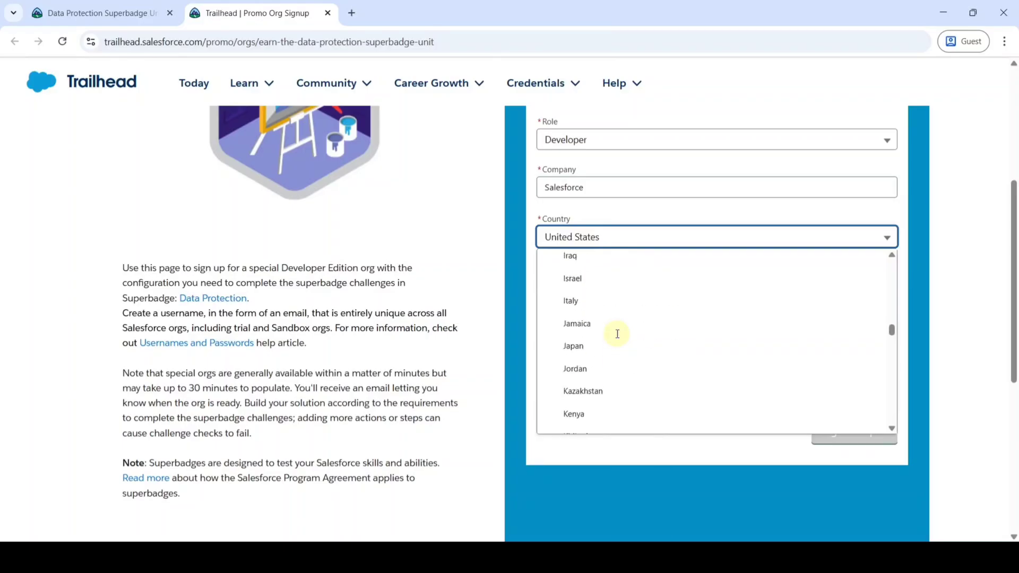
{"action": "left_click", "coordinate": [594, 407]}
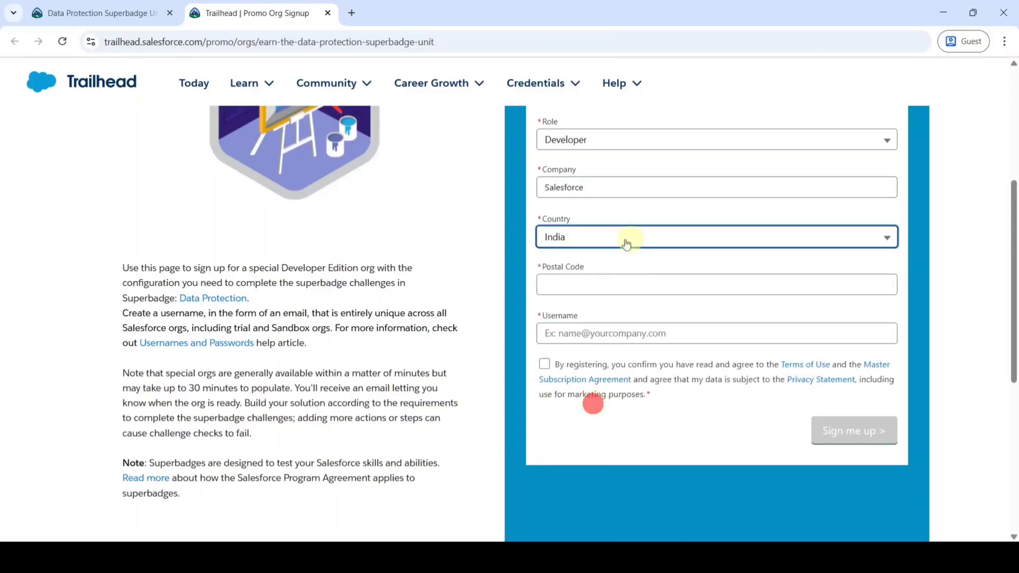
Enter the postal code and org username, accept the terms, and submit the signup
{"action": "left_click", "coordinate": [581, 284]}
{"action": "type", "text": "01098"}
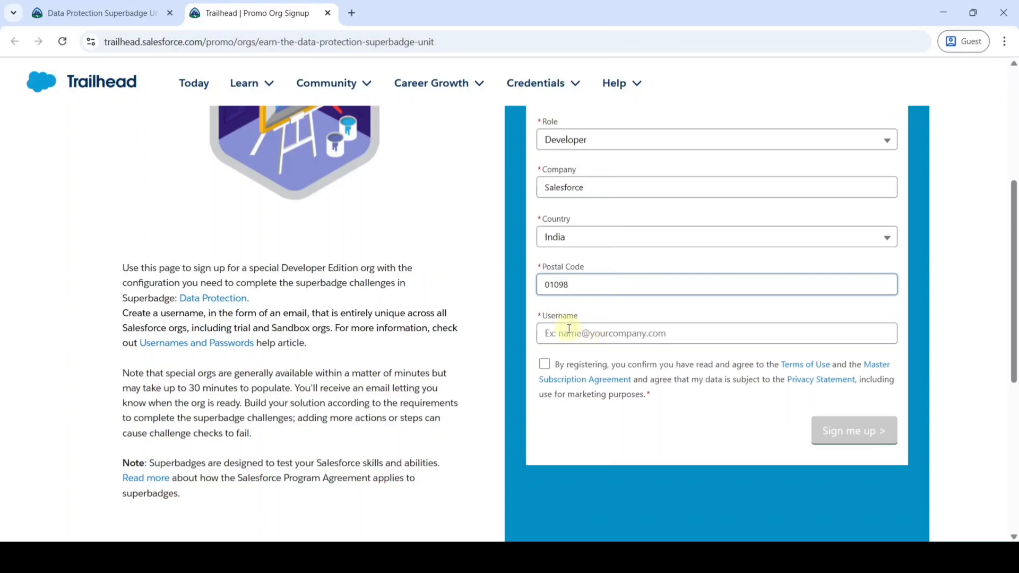
{"action": "left_click", "coordinate": [570, 329]}
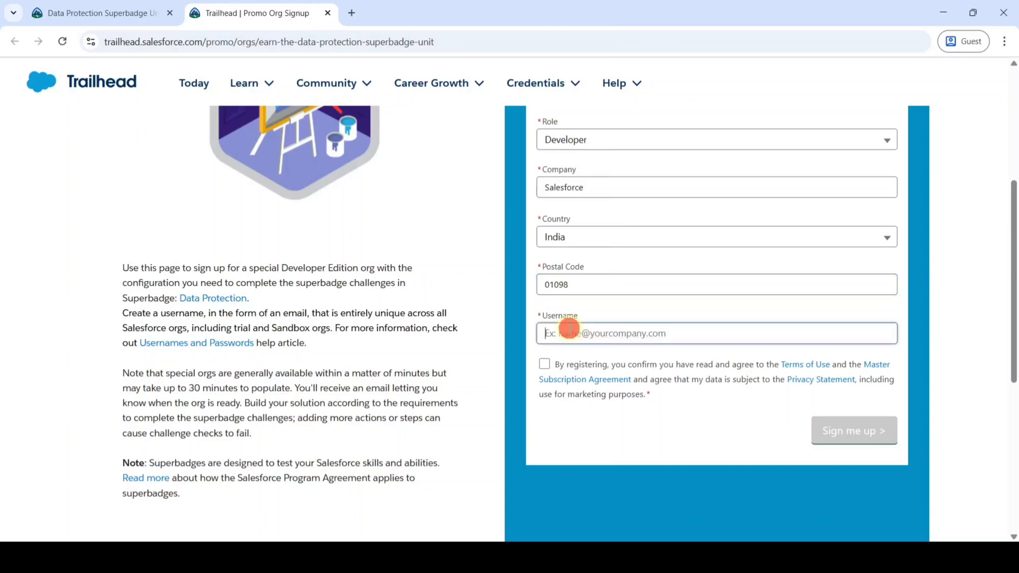
{"action": "type", "text": "dat"}
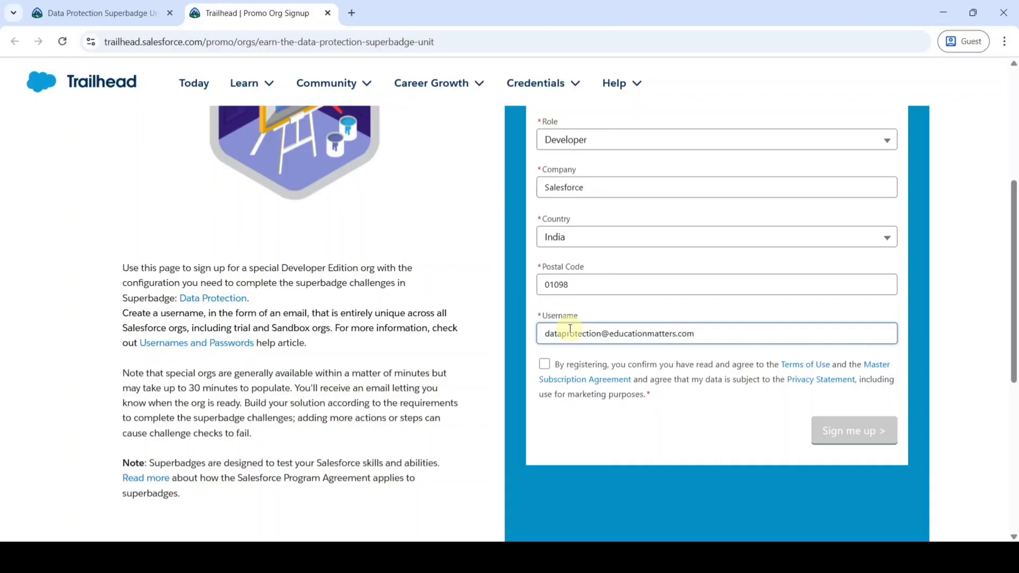
{"action": "left_click", "coordinate": [603, 436]}
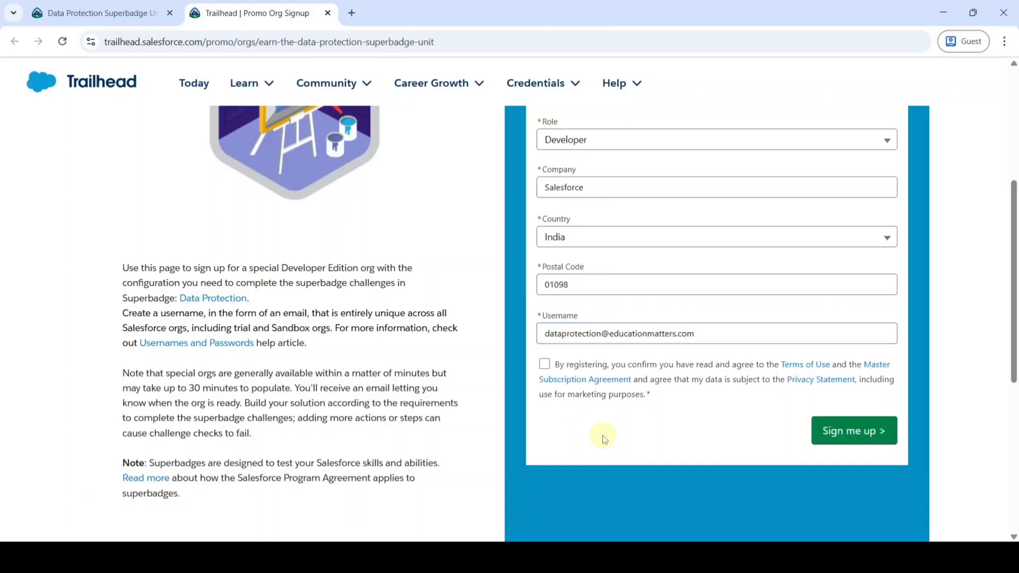
{"action": "left_click", "coordinate": [544, 365]}
{"action": "left_click", "coordinate": [840, 437]}
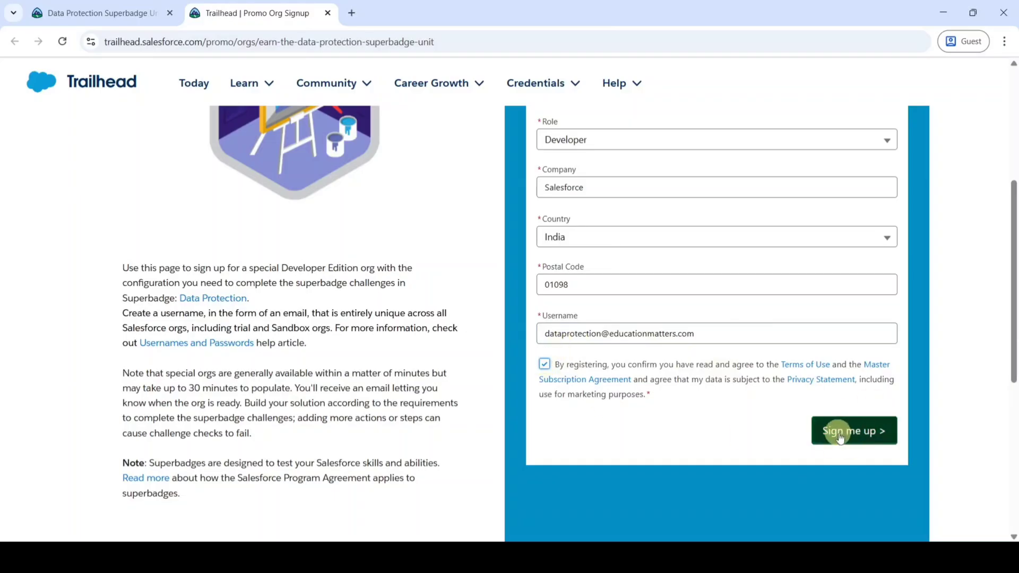
{"action": "left_click", "coordinate": [840, 435]}
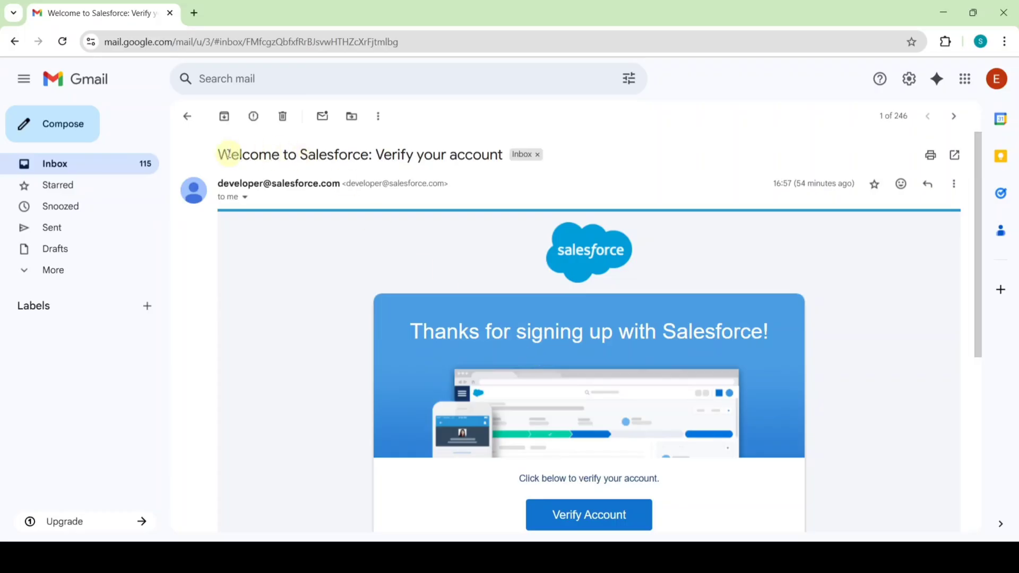
Verify the account from the 'Welcome to Salesforce: Verify your account' email
{"action": "scroll", "coordinate": [557, 372], "scroll_direction": "down", "scroll_amount": 3}
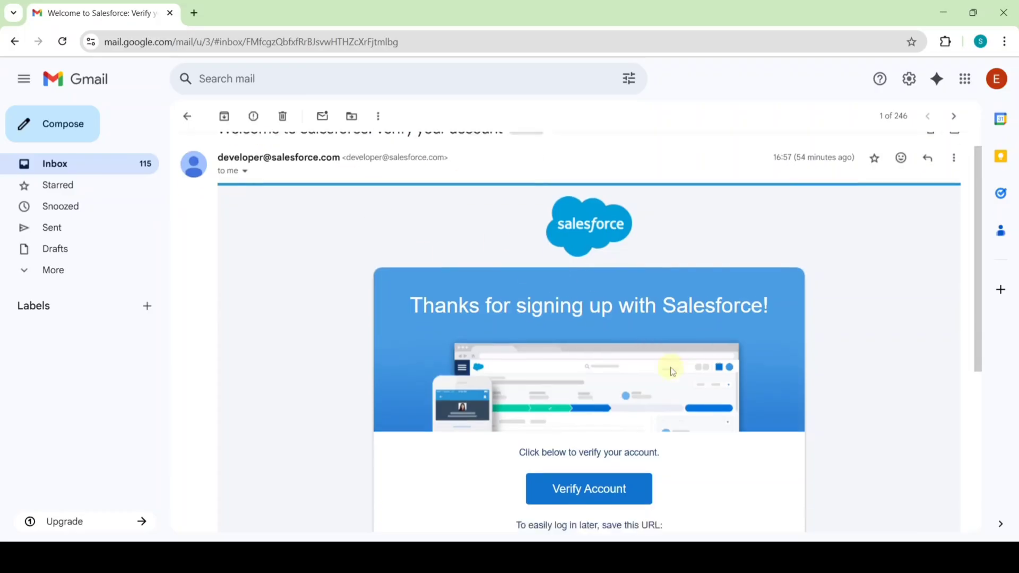
{"action": "left_click", "coordinate": [590, 379]}
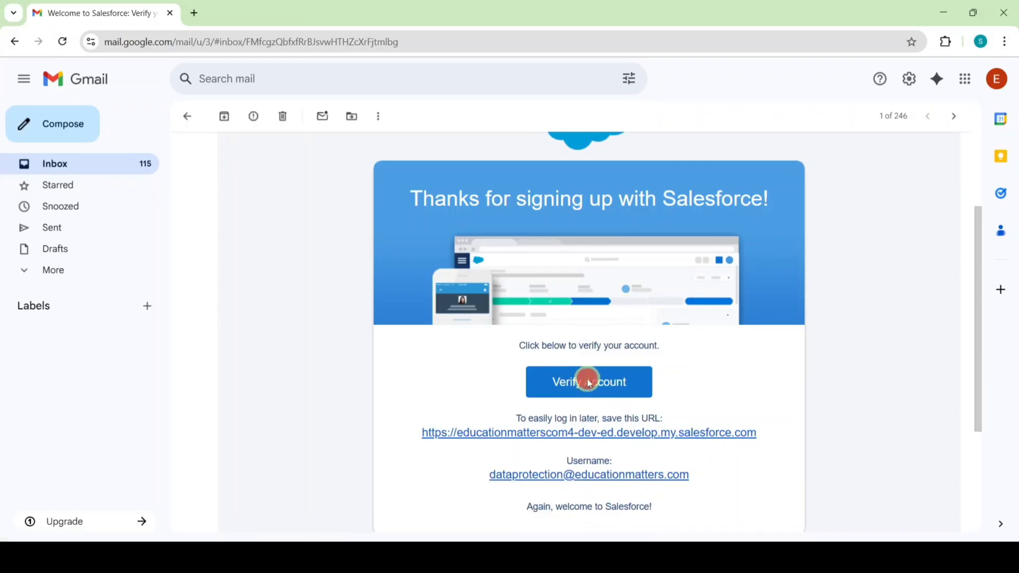
Enter and confirm a new password, answer the security question, and save to reach Setup Home
{"action": "left_click", "coordinate": [504, 255]}
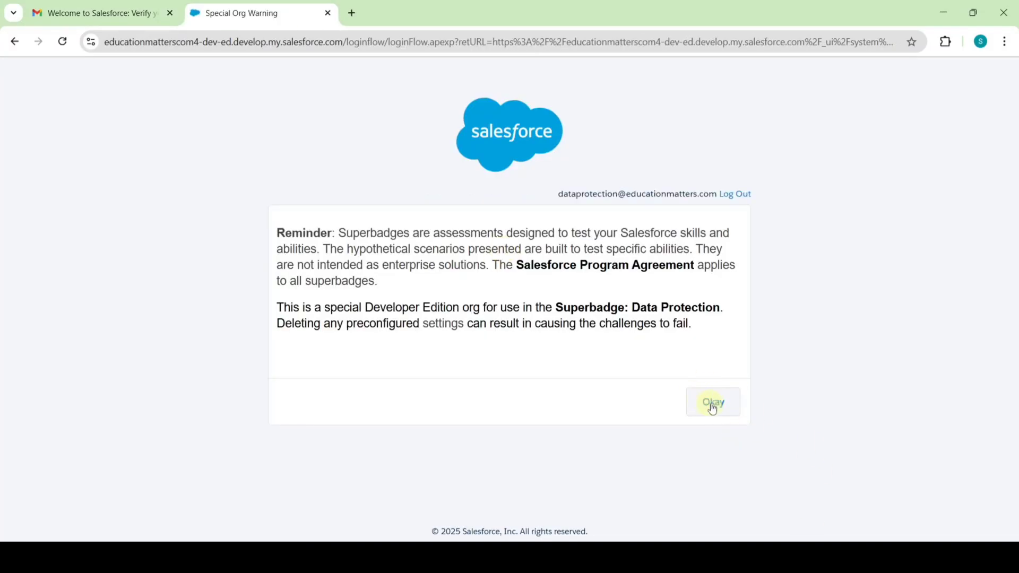
{"action": "left_click", "coordinate": [711, 404]}
{"action": "scroll", "coordinate": [668, 318], "scroll_direction": "down", "scroll_amount": 3}
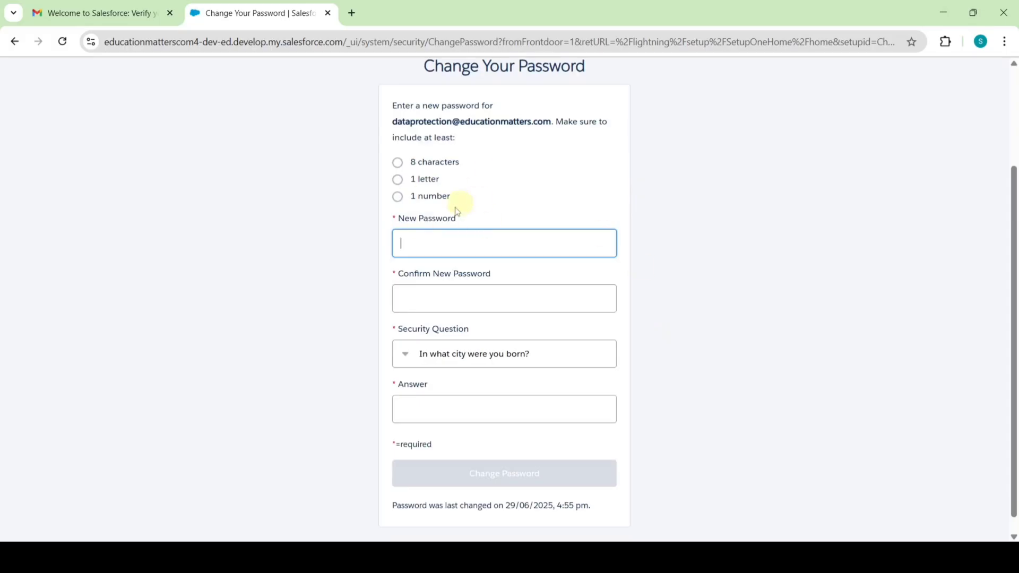
{"action": "left_click", "coordinate": [447, 242]}
{"action": "type", "text": "•••••••"}
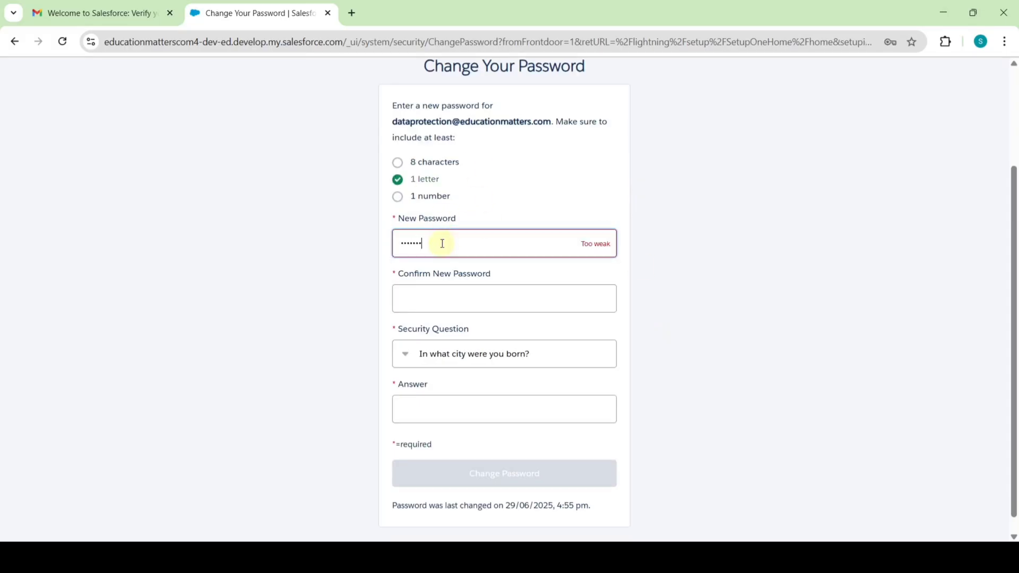
{"action": "type", "text": "••"}
{"action": "left_click", "coordinate": [447, 301]}
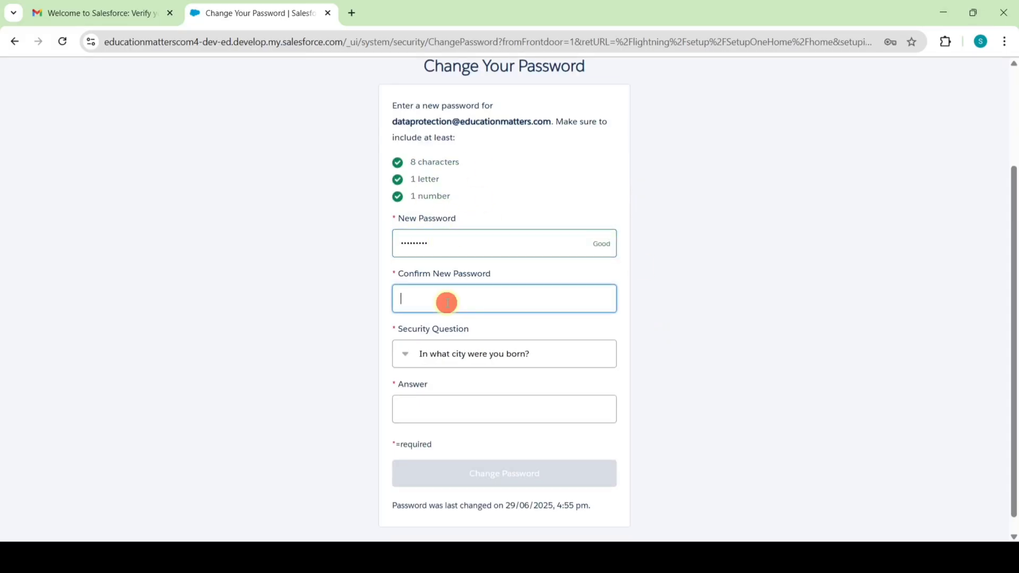
{"action": "type", "text": "•••••••••"}
{"action": "left_click", "coordinate": [427, 409]}
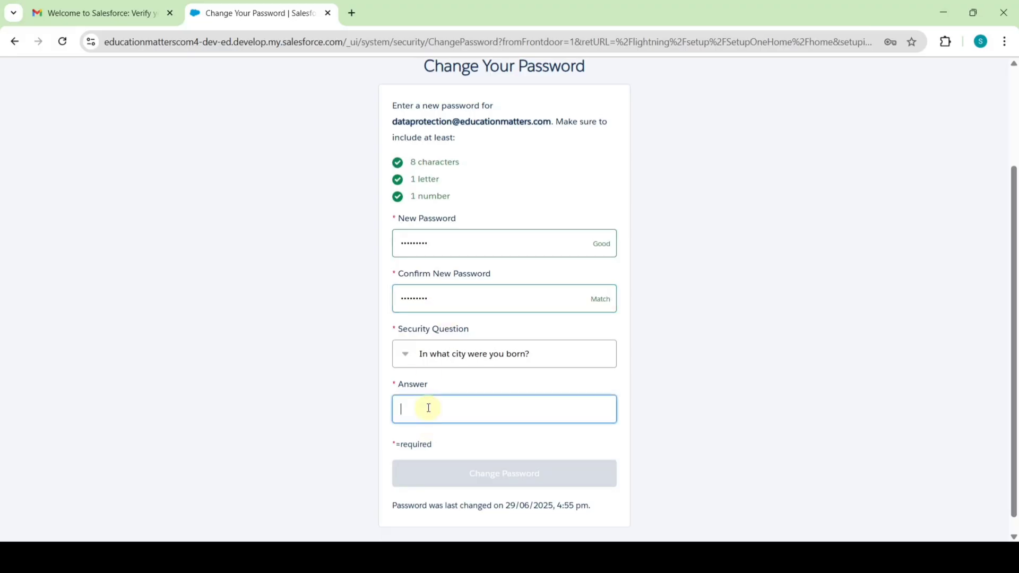
{"action": "type", "text": "ap"}
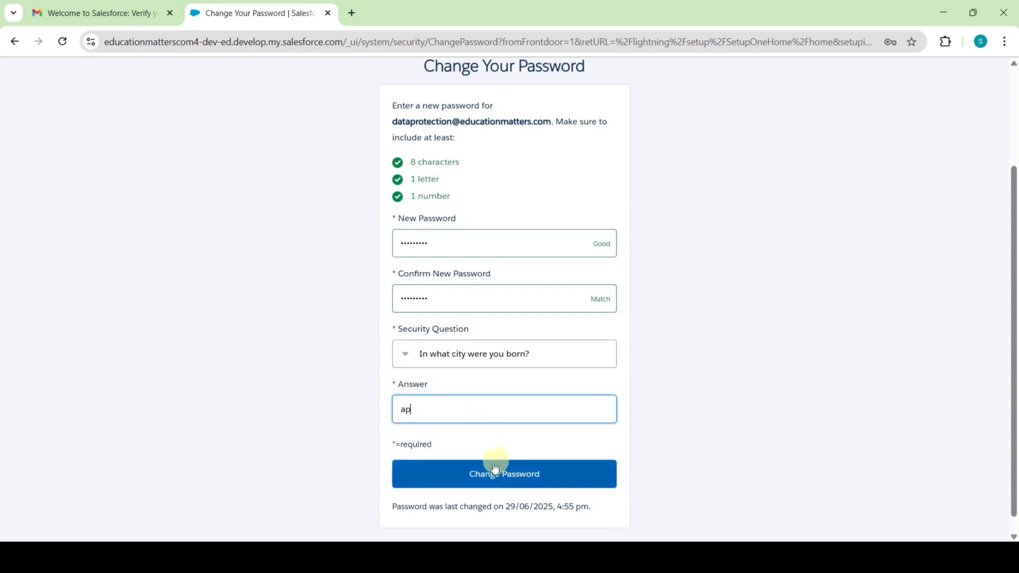
{"action": "left_click", "coordinate": [493, 474]}
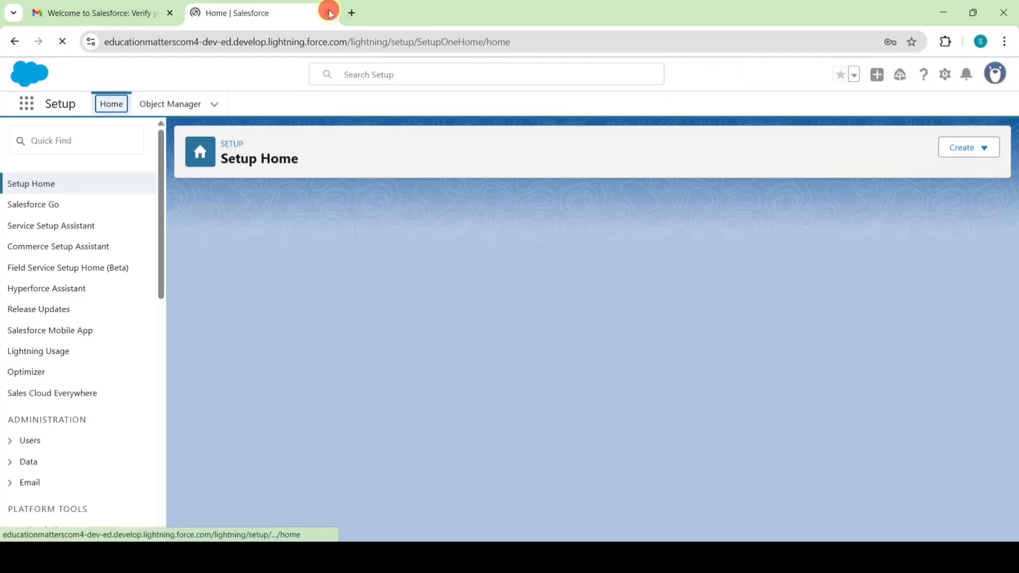
Close the Salesforce tab and copy the org username from the Gmail welcome email
{"action": "left_click", "coordinate": [328, 12]}
{"action": "scroll", "coordinate": [557, 318], "scroll_direction": "down", "scroll_amount": 3}
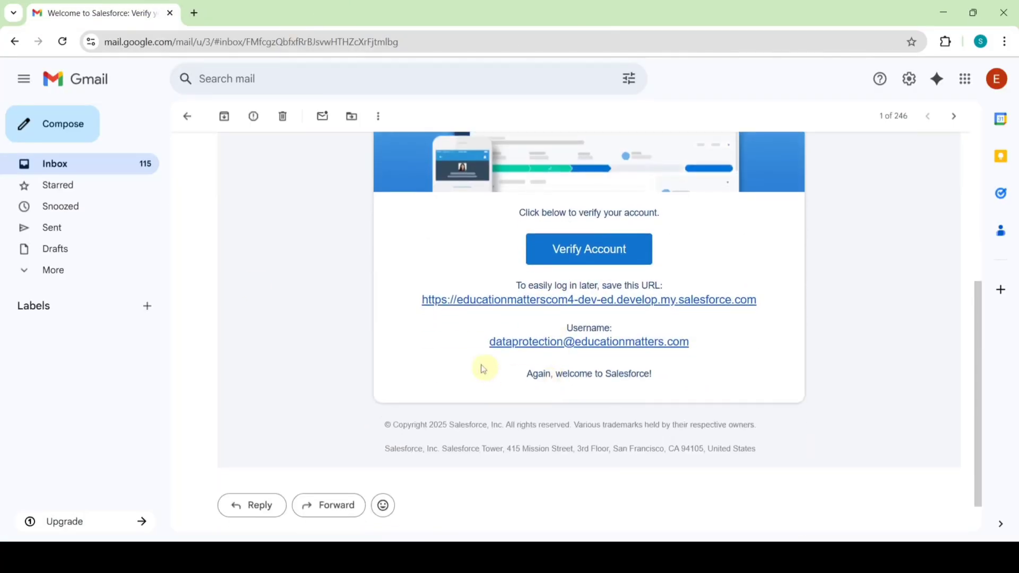
{"action": "left_click_drag", "start_coordinate": [483, 341], "coordinate": [692, 352]}
{"action": "key", "text": "ctrl+c"}
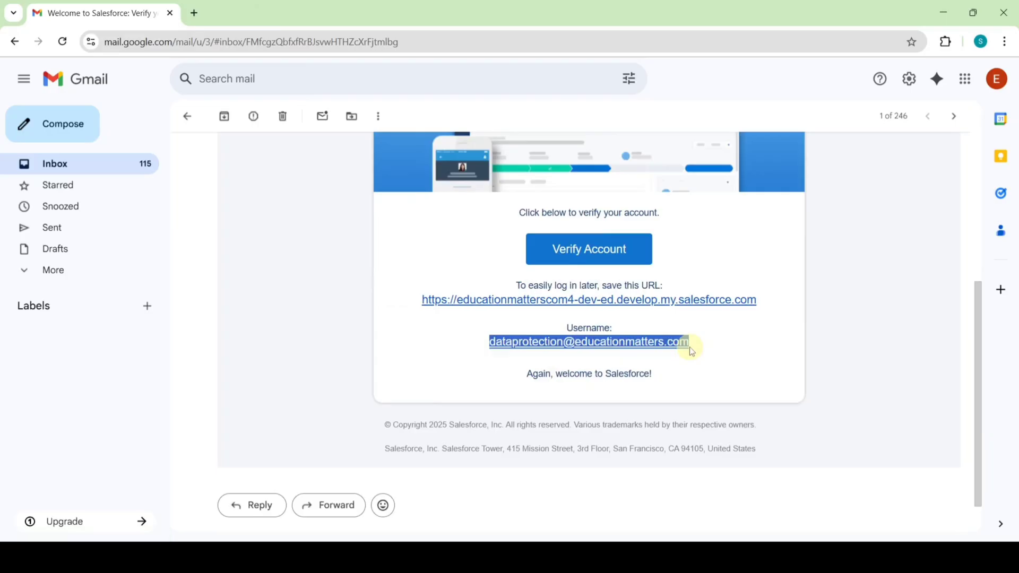
On the Trailhead superbadge page, choose Connect Org from the hands-on org list
{"action": "key", "text": "alt+Tab"}
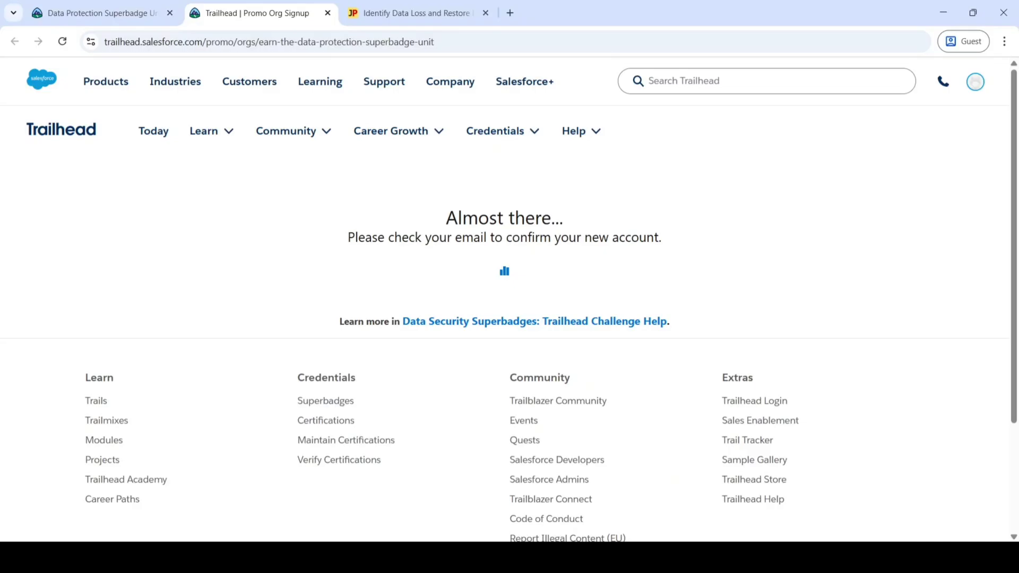
{"action": "left_click", "coordinate": [145, 6]}
{"action": "scroll", "coordinate": [588, 313], "scroll_direction": "down", "scroll_amount": 10}
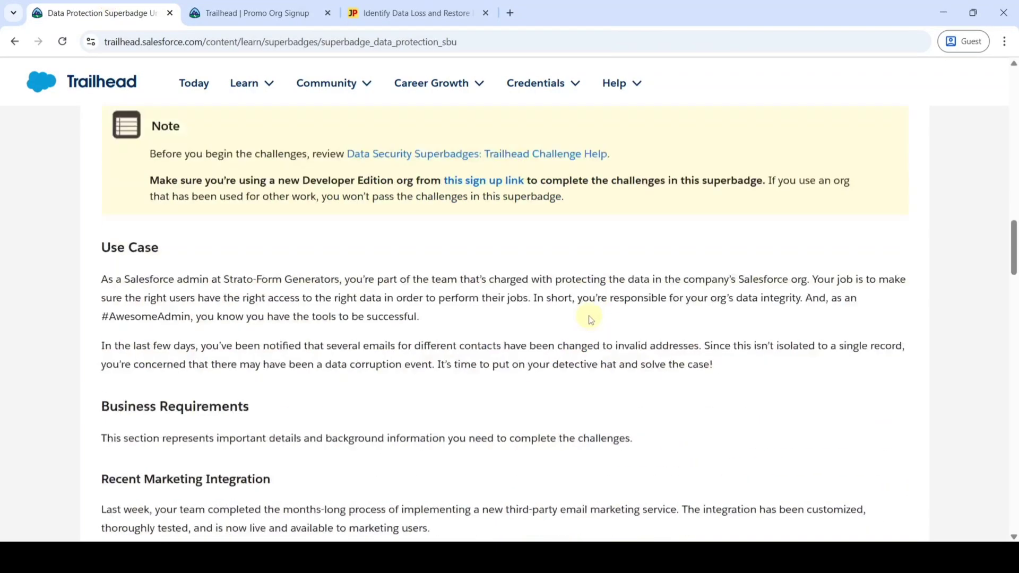
{"action": "scroll", "coordinate": [591, 319], "scroll_direction": "down", "scroll_amount": 15}
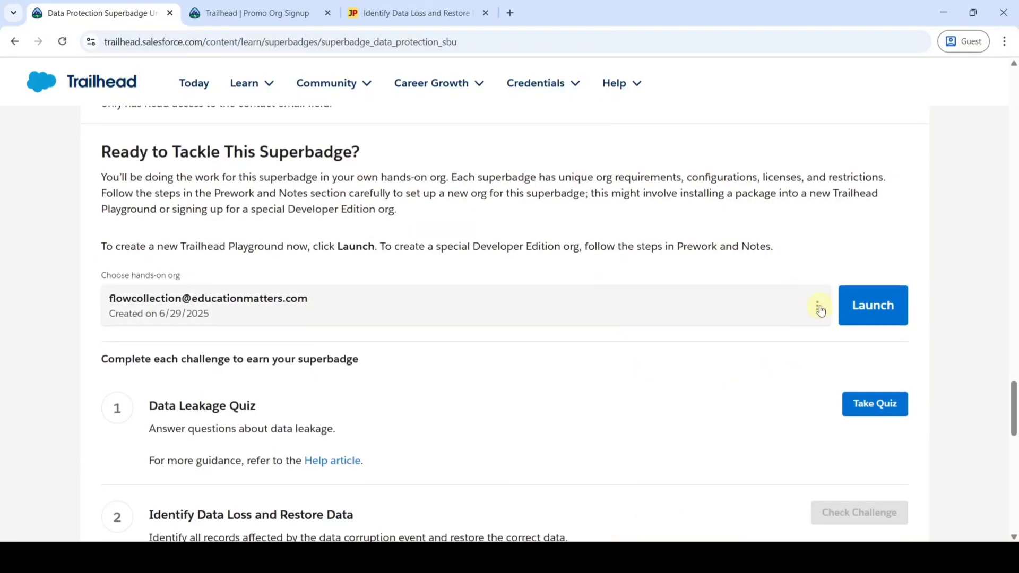
{"action": "left_click", "coordinate": [817, 305]}
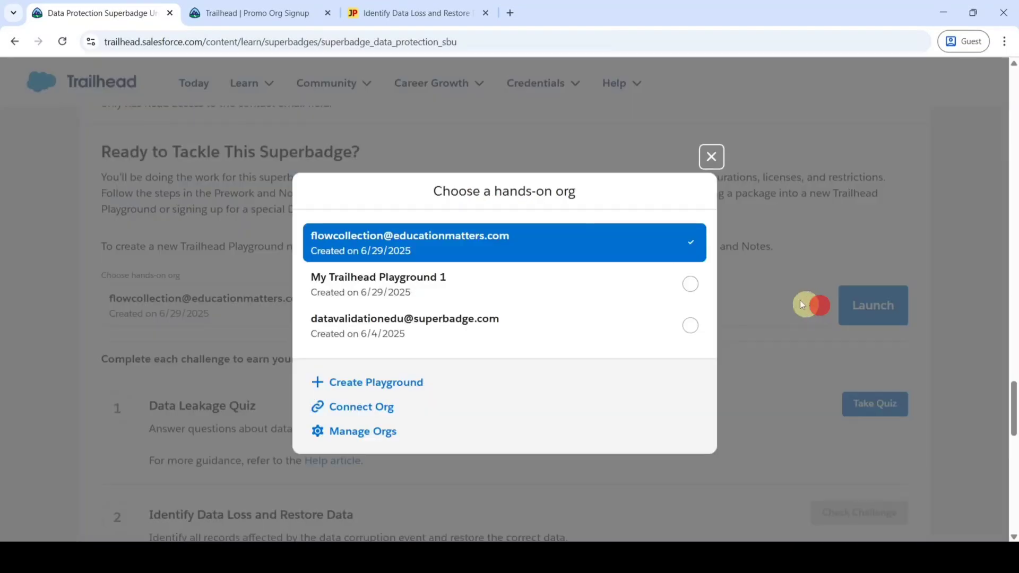
{"action": "left_click", "coordinate": [370, 407]}
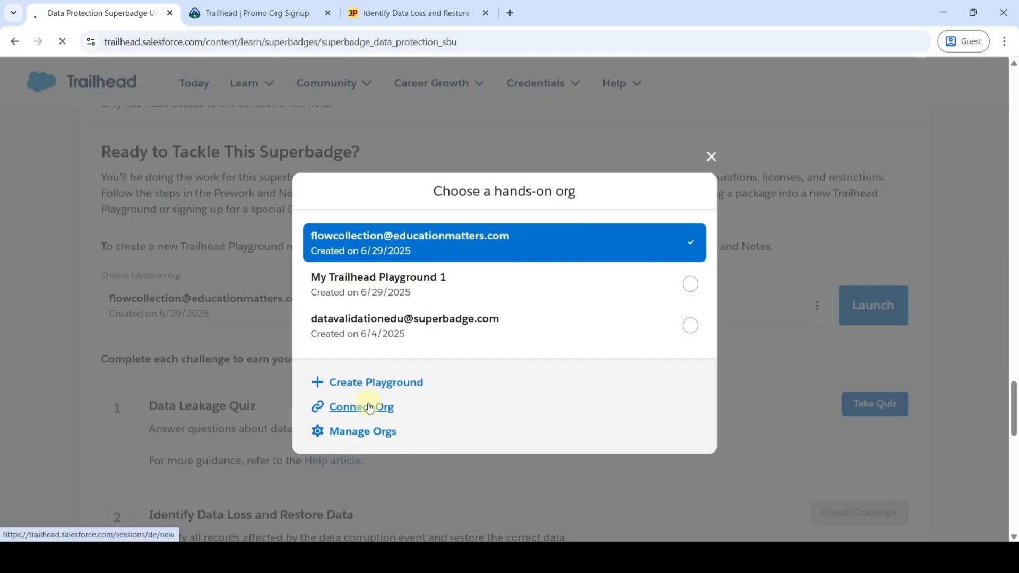
{"action": "left_click", "coordinate": [204, 225]}
Log in with the pasted username and the account password, dismissing the special org warning
{"action": "key", "text": "ctrl+v"}
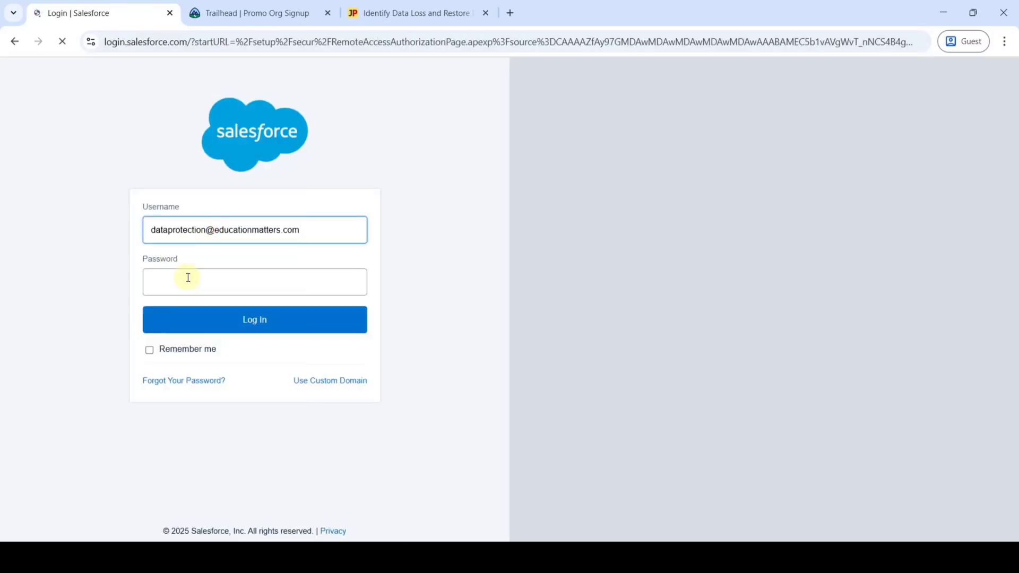
{"action": "left_click", "coordinate": [188, 277]}
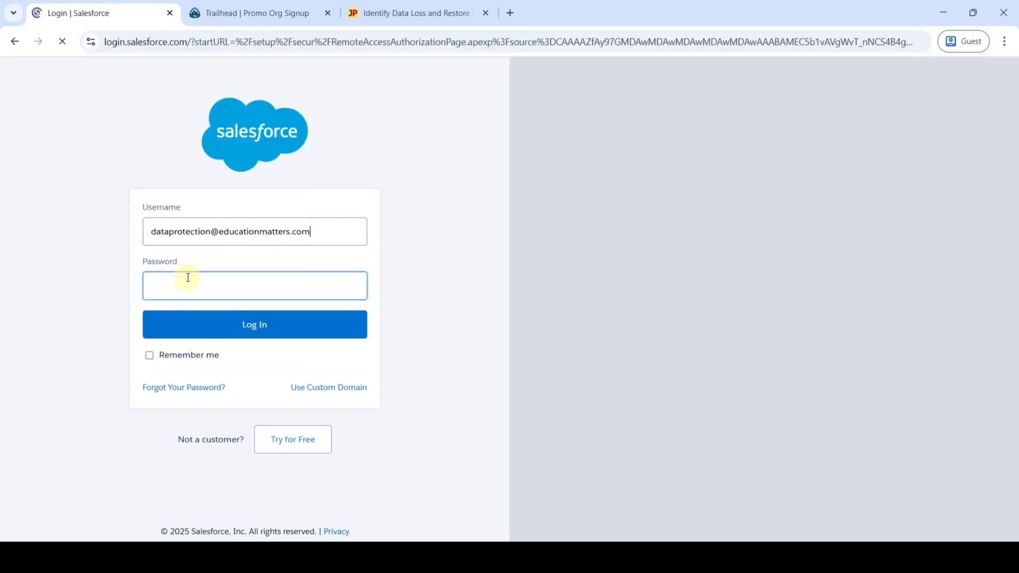
{"action": "type", "text": "Sa"}
{"action": "key", "text": "BackSpace"}
{"action": "key", "text": "BackSpace"}
{"action": "left_click", "coordinate": [207, 281]}
{"action": "key", "text": "ctrl+v"}
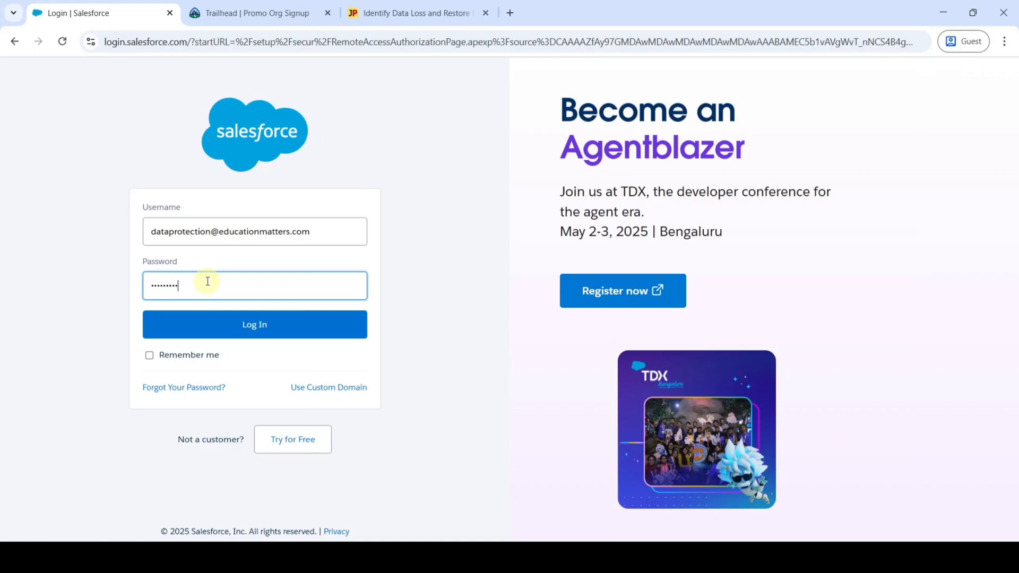
{"action": "left_click", "coordinate": [249, 332]}
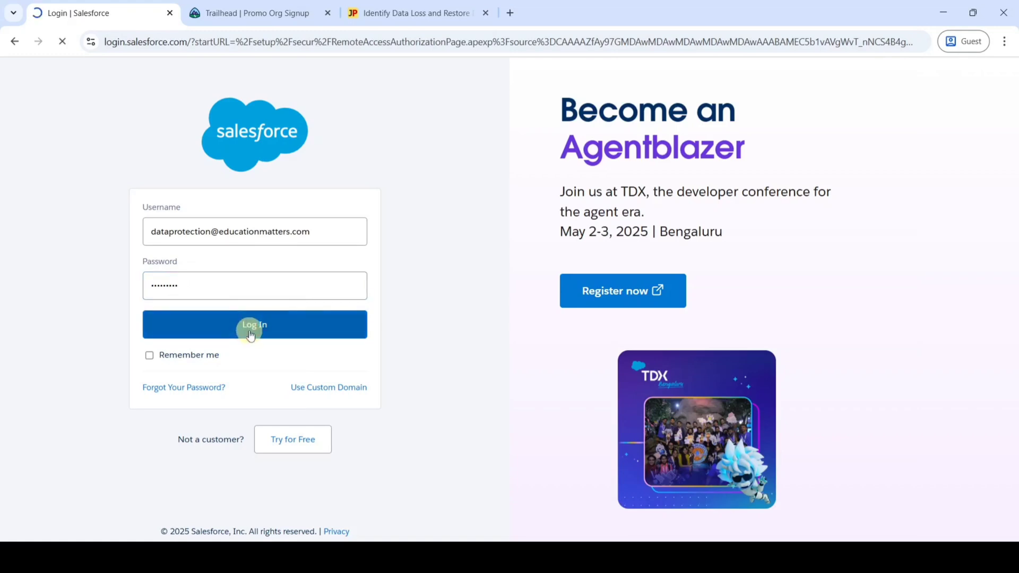
{"action": "left_click", "coordinate": [706, 403]}
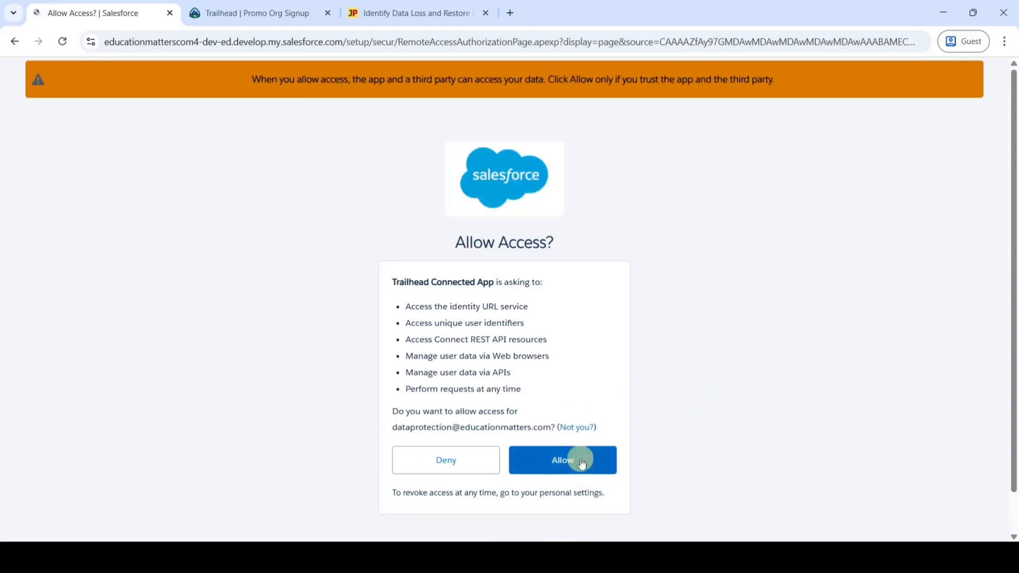
Allow Trailhead Connected App access and confirm 'Yes! Save it.' for the org
{"action": "left_click", "coordinate": [567, 467]}
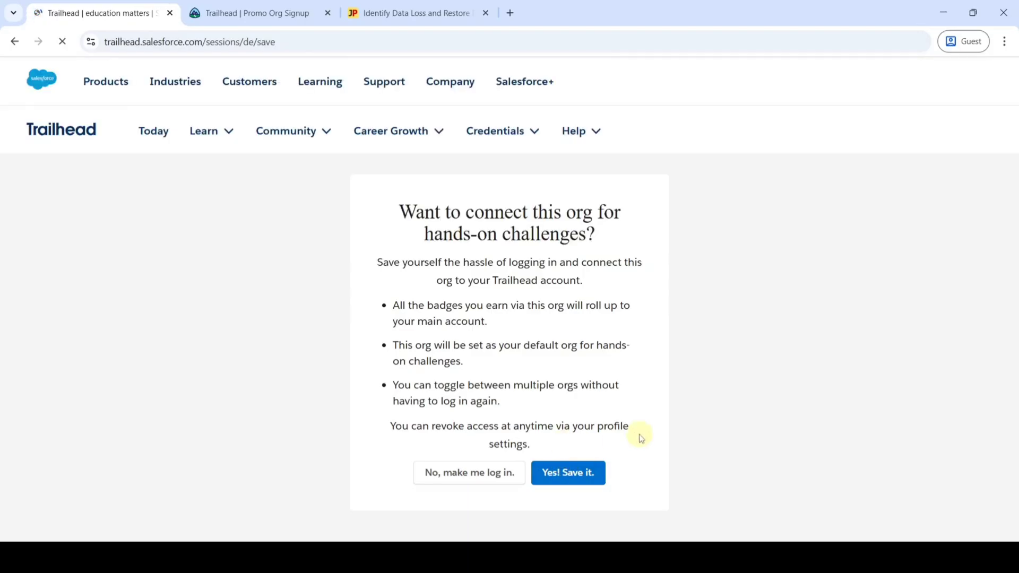
{"action": "left_click", "coordinate": [575, 500]}
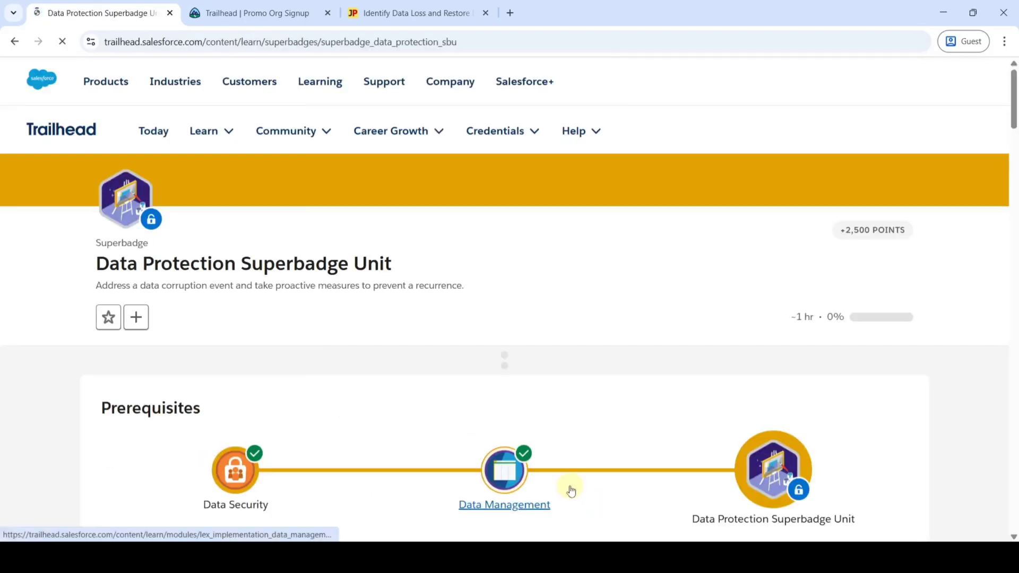
Scroll down to the hands-on org chooser showing the new org above the three challenges
{"action": "scroll", "coordinate": [600, 378], "scroll_direction": "down", "scroll_amount": 20}
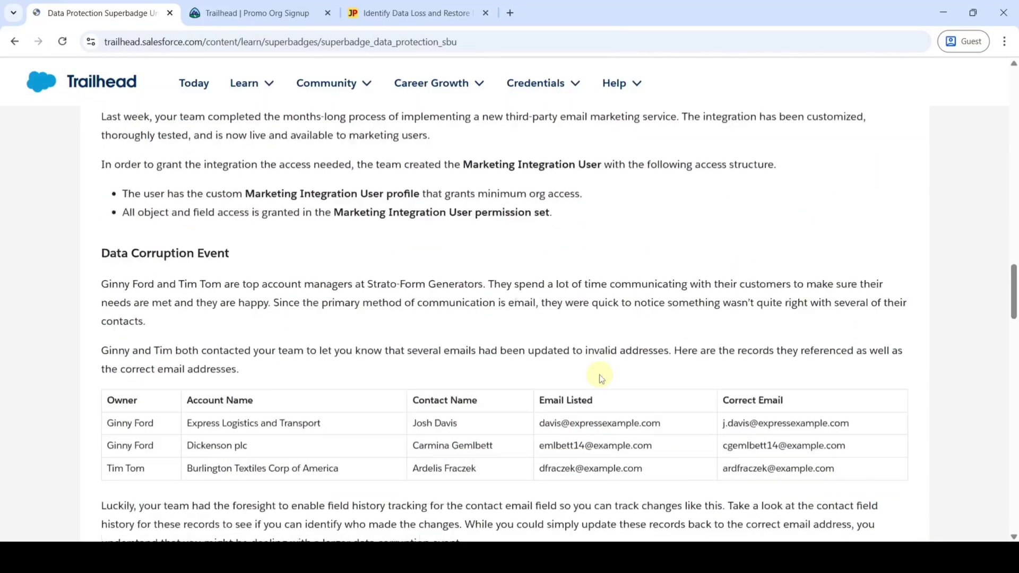
{"action": "scroll", "coordinate": [601, 378], "scroll_direction": "down", "scroll_amount": 10}
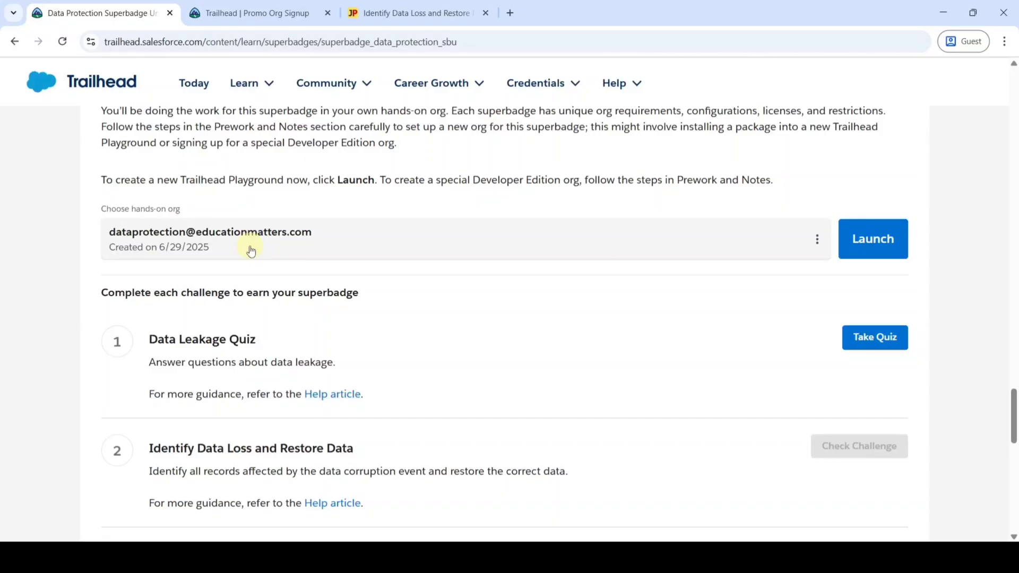
{"action": "scroll", "coordinate": [281, 292], "scroll_direction": "down", "scroll_amount": 1}
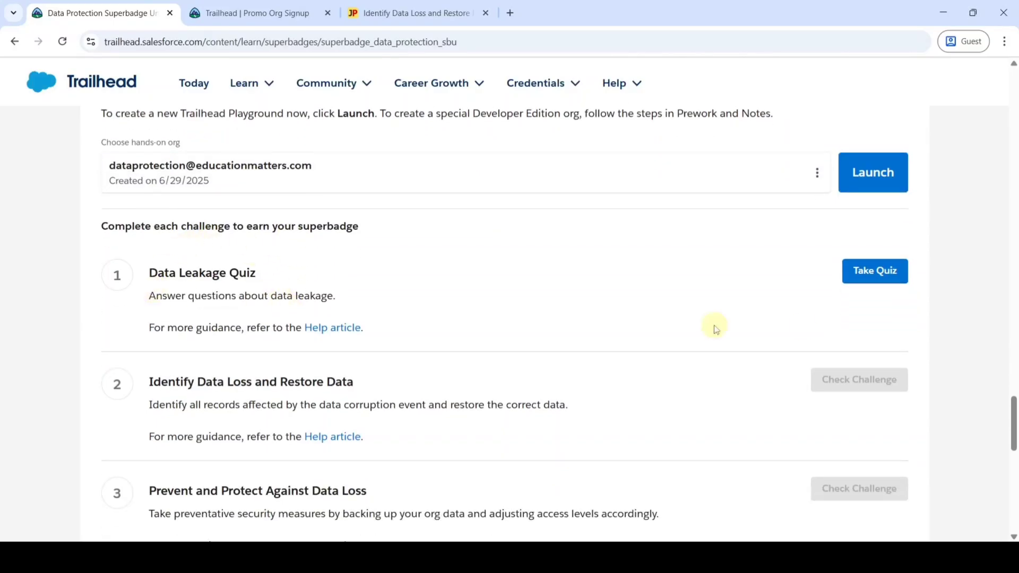
Start the Data Leakage Quiz, answering Export Reports for question 1 and API Enabled for question 2
{"action": "left_click", "coordinate": [875, 277]}
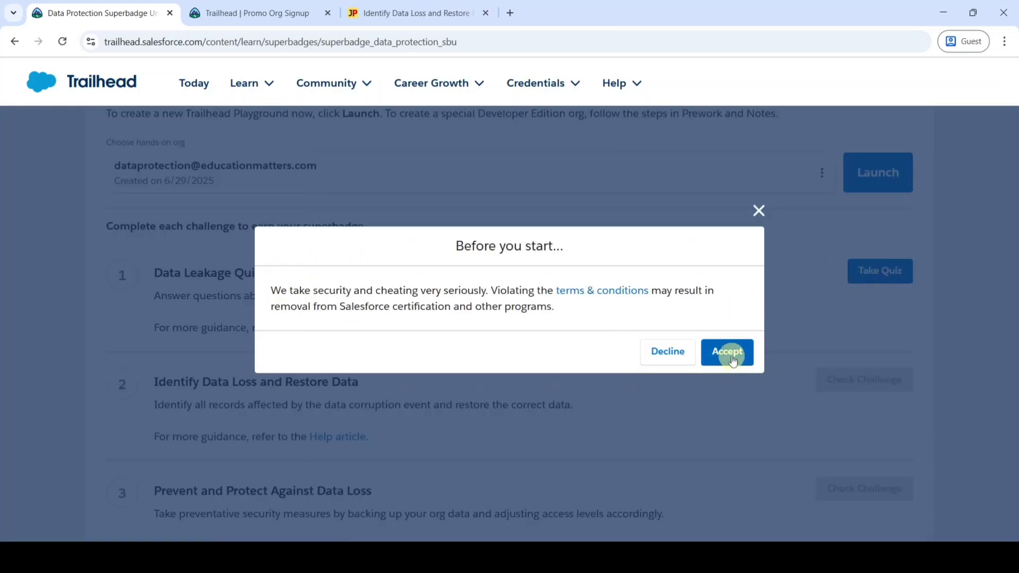
{"action": "left_click", "coordinate": [729, 354]}
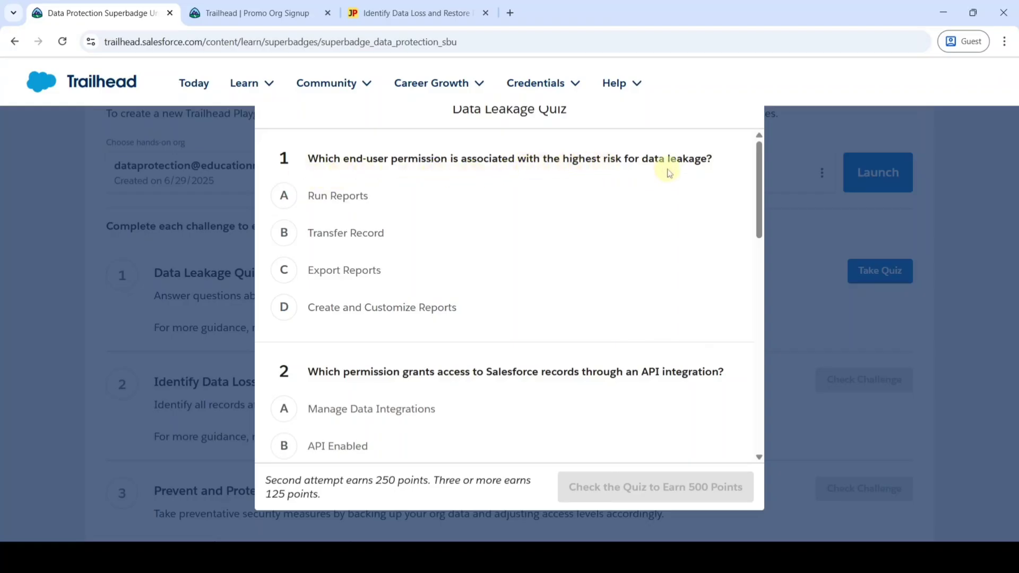
{"action": "left_click", "coordinate": [344, 267]}
{"action": "scroll", "coordinate": [501, 264], "scroll_direction": "down", "scroll_amount": 4}
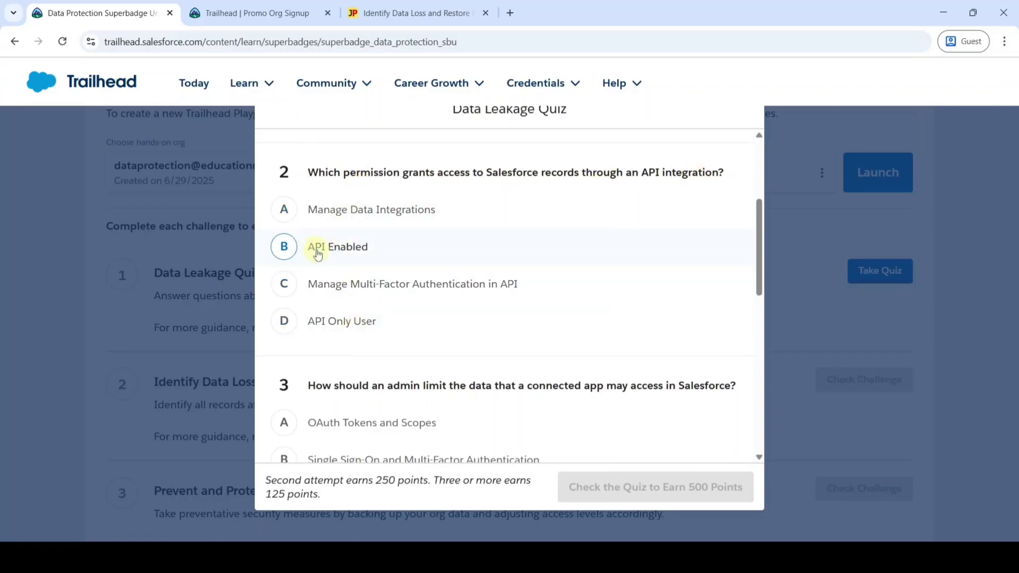
{"action": "left_click", "coordinate": [335, 246]}
{"action": "scroll", "coordinate": [575, 227], "scroll_direction": "down", "scroll_amount": 3}
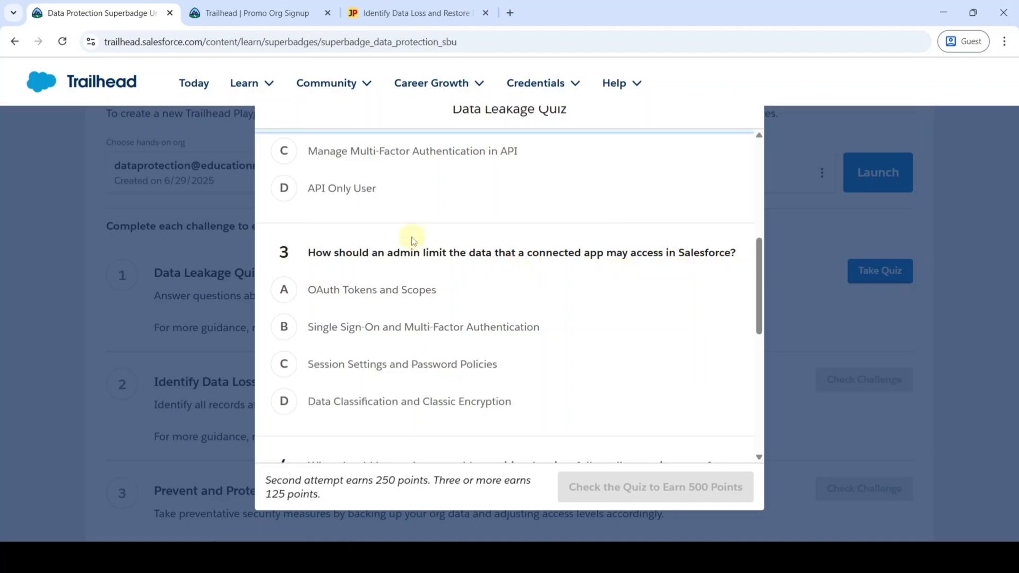
Answer OAuth Tokens and Scopes, Data Masking, and Internal Users for questions 3–5
{"action": "left_click", "coordinate": [395, 294]}
{"action": "scroll", "coordinate": [531, 268], "scroll_direction": "down", "scroll_amount": 3}
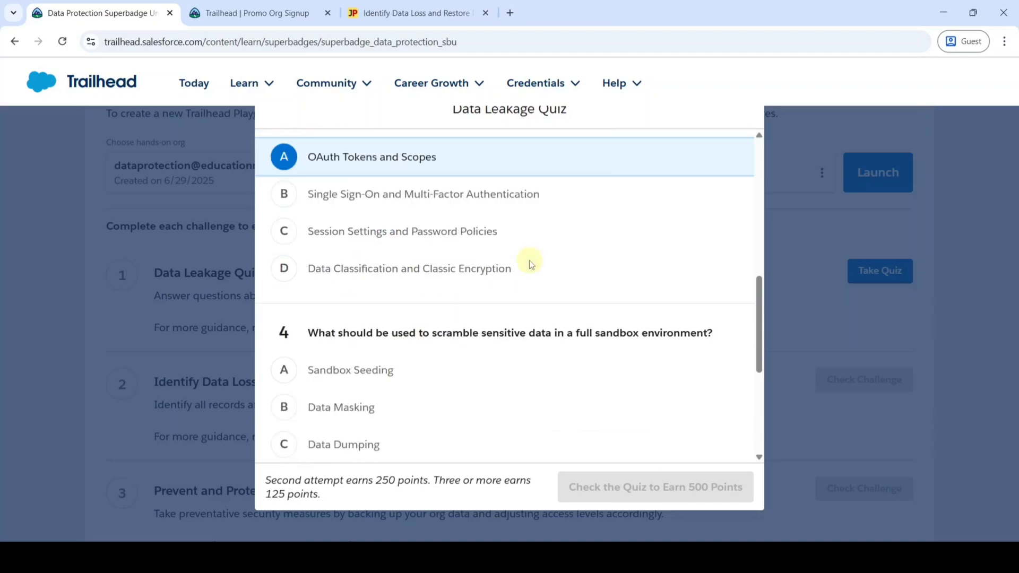
{"action": "scroll", "coordinate": [493, 244], "scroll_direction": "down", "scroll_amount": 1}
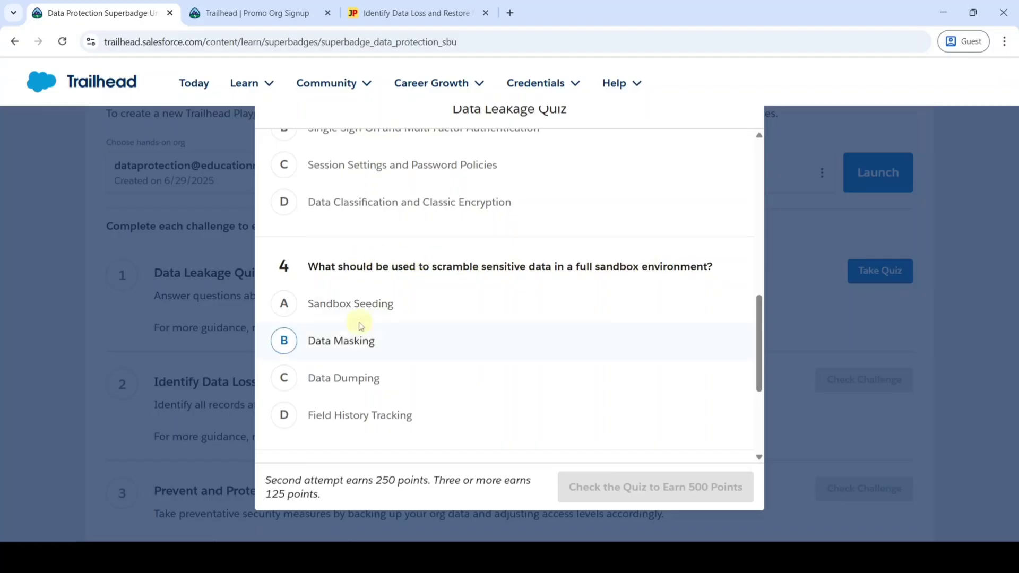
{"action": "left_click", "coordinate": [336, 340]}
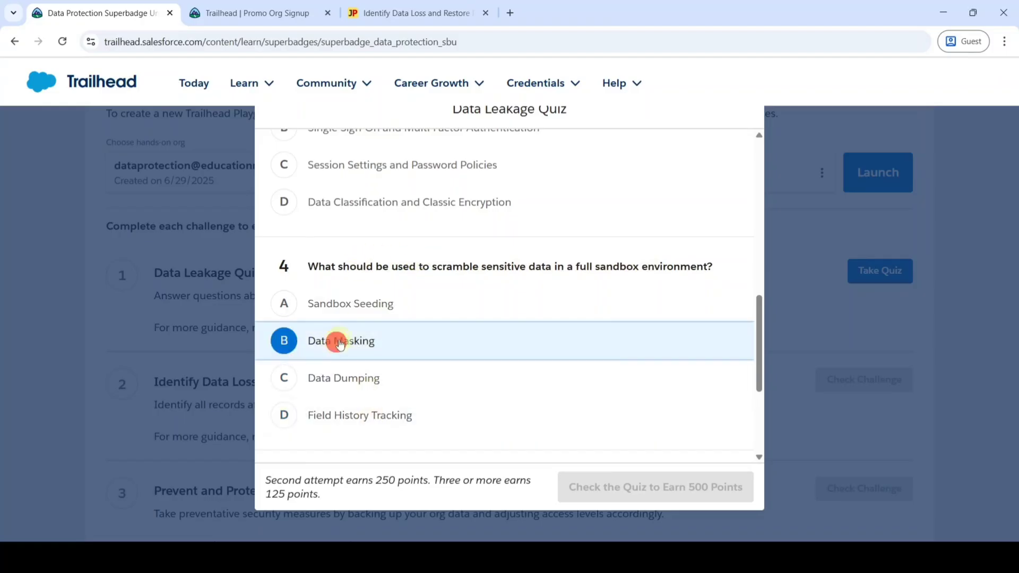
{"action": "scroll", "coordinate": [446, 228], "scroll_direction": "down", "scroll_amount": 2}
{"action": "scroll", "coordinate": [445, 228], "scroll_direction": "down", "scroll_amount": 1}
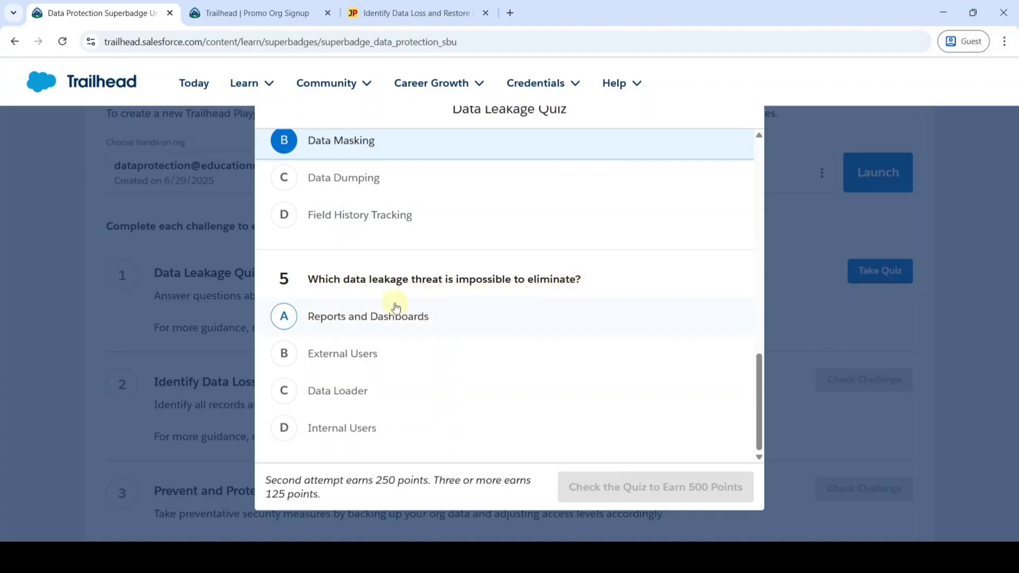
{"action": "left_click", "coordinate": [364, 431]}
{"action": "scroll", "coordinate": [512, 345], "scroll_direction": "up", "scroll_amount": 15}
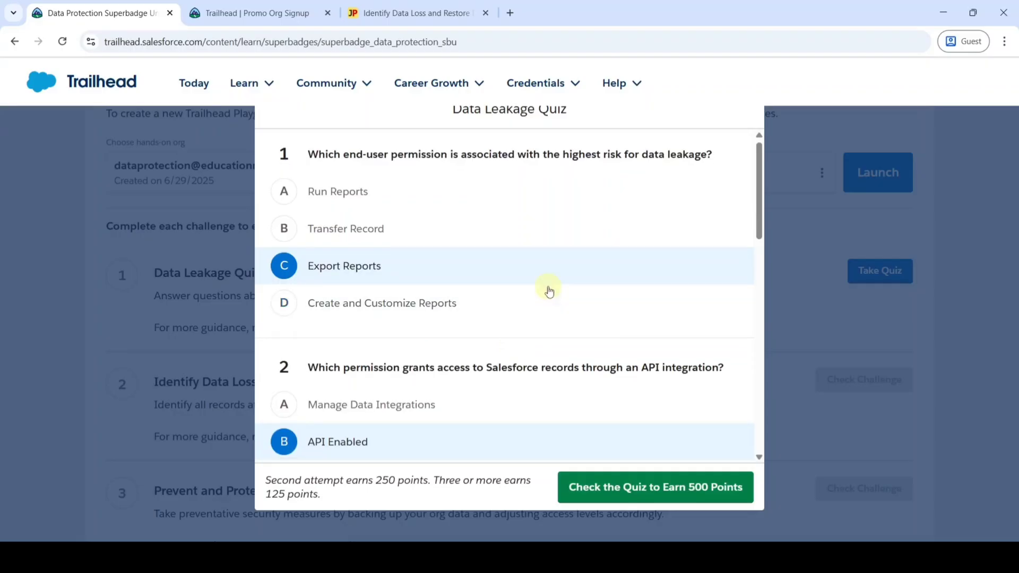
{"action": "scroll", "coordinate": [547, 290], "scroll_direction": "down", "scroll_amount": 3}
{"action": "scroll", "coordinate": [548, 290], "scroll_direction": "down", "scroll_amount": 10}
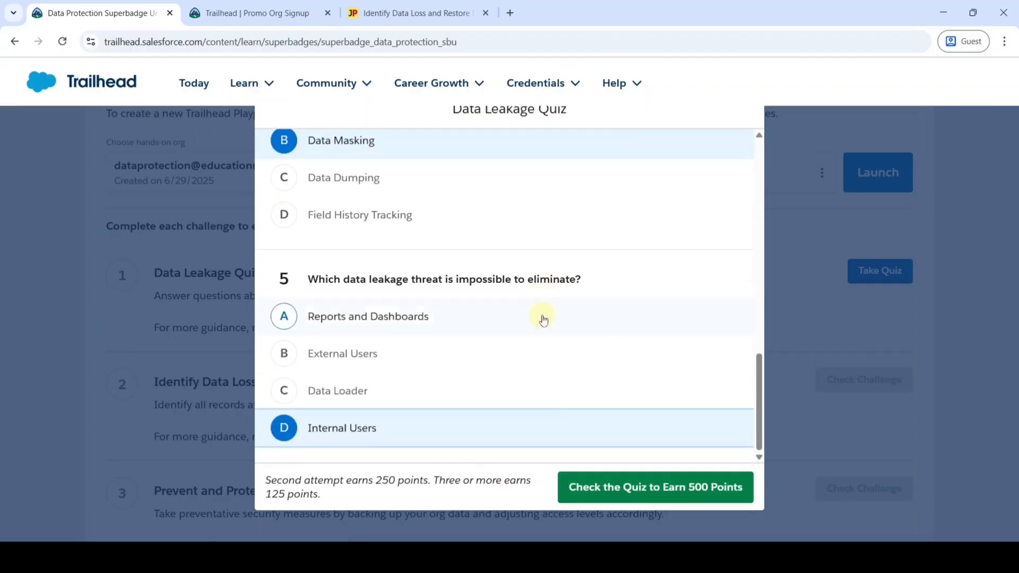
Check the quiz for 500 points, then launch the hands-on org and switch to its Salesforce tab
{"action": "left_click", "coordinate": [625, 495]}
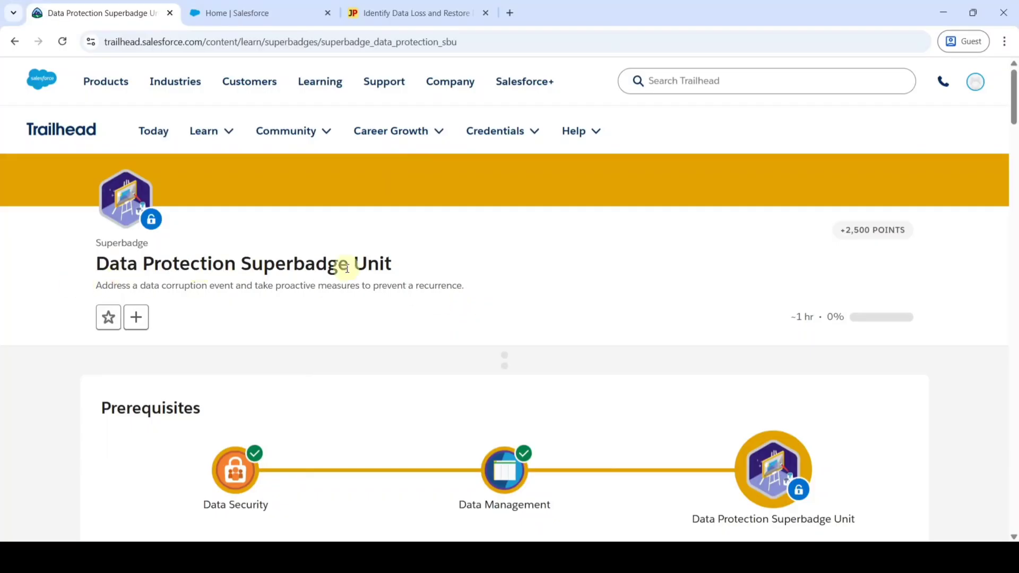
{"action": "left_click_drag", "start_coordinate": [1014, 97], "coordinate": [1014, 430]}
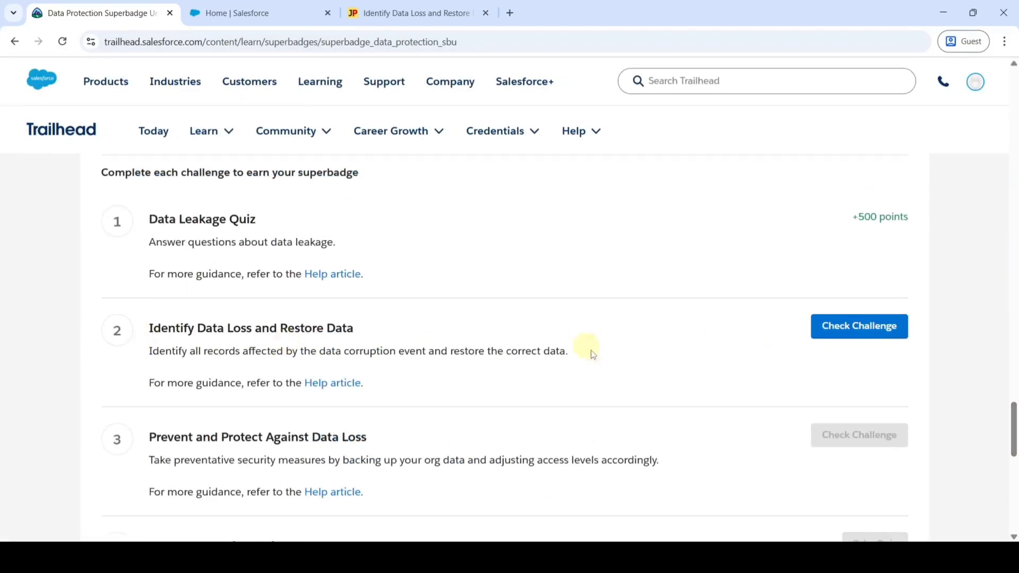
{"action": "scroll", "coordinate": [598, 366], "scroll_direction": "up", "scroll_amount": 2}
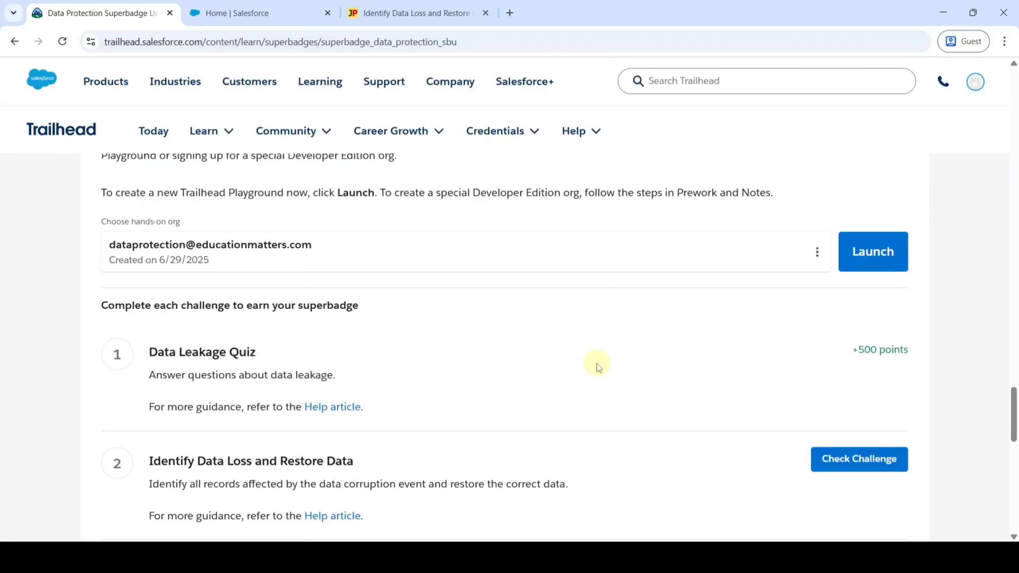
{"action": "left_click", "coordinate": [869, 261]}
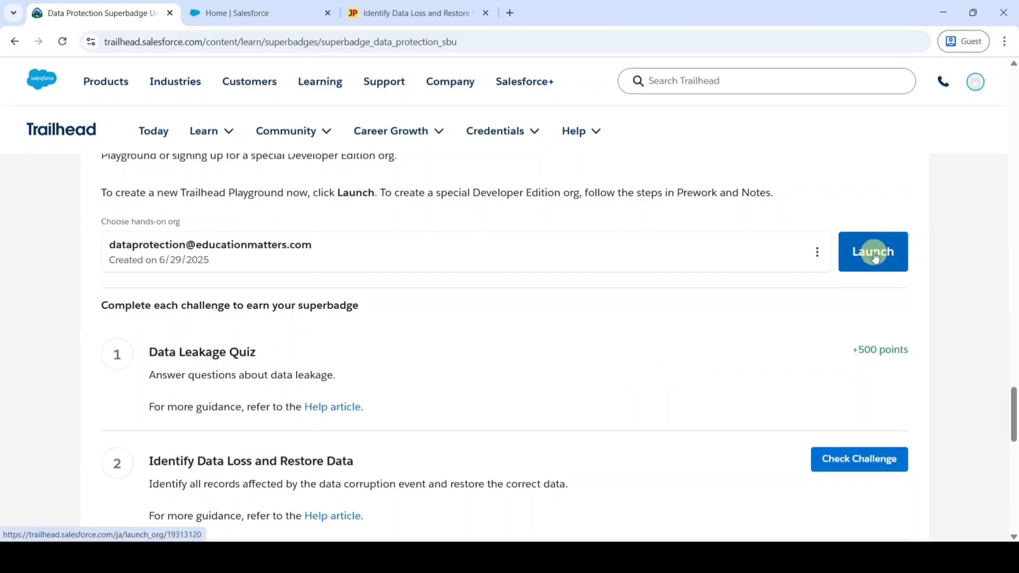
{"action": "left_click", "coordinate": [236, 7]}
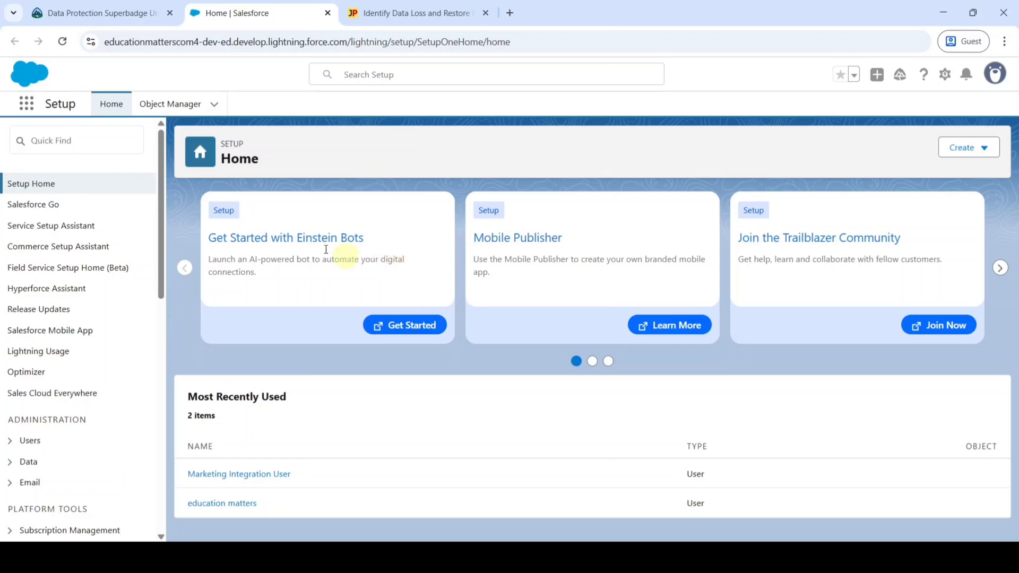
{"action": "left_click", "coordinate": [125, 15]}
{"action": "scroll", "coordinate": [370, 316], "scroll_direction": "up", "scroll_amount": 10}
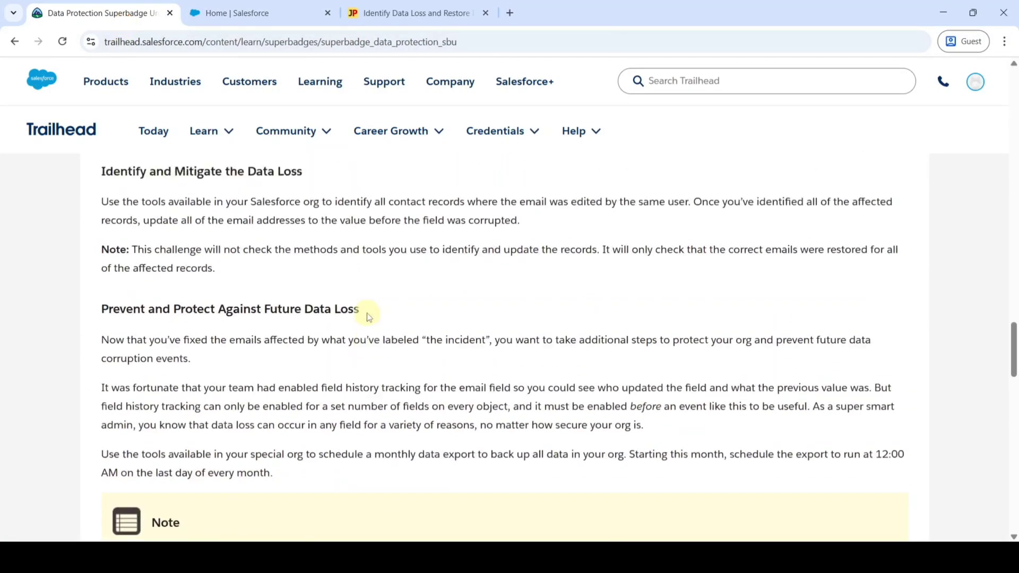
{"action": "scroll", "coordinate": [366, 321], "scroll_direction": "up", "scroll_amount": 3}
{"action": "scroll", "coordinate": [360, 328], "scroll_direction": "up", "scroll_amount": 5}
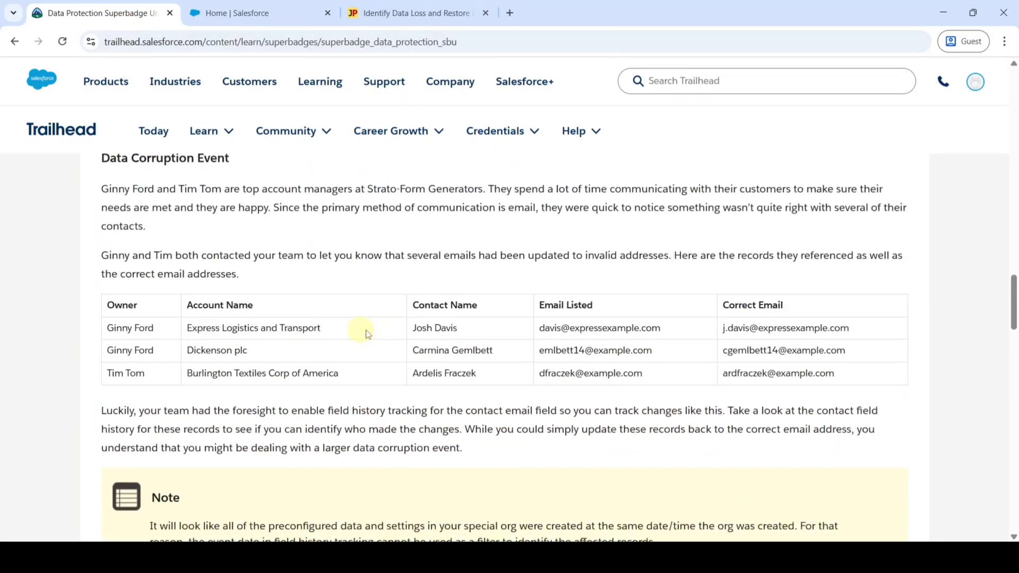
{"action": "scroll", "coordinate": [409, 343], "scroll_direction": "up", "scroll_amount": 3}
{"action": "scroll", "coordinate": [406, 341], "scroll_direction": "down", "scroll_amount": 2}
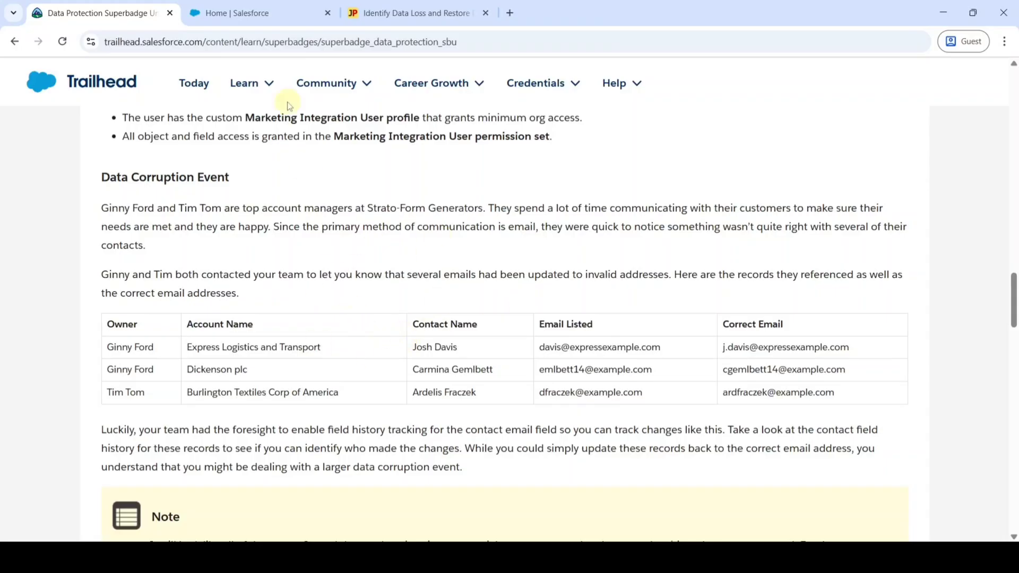
{"action": "left_click", "coordinate": [263, 11]}
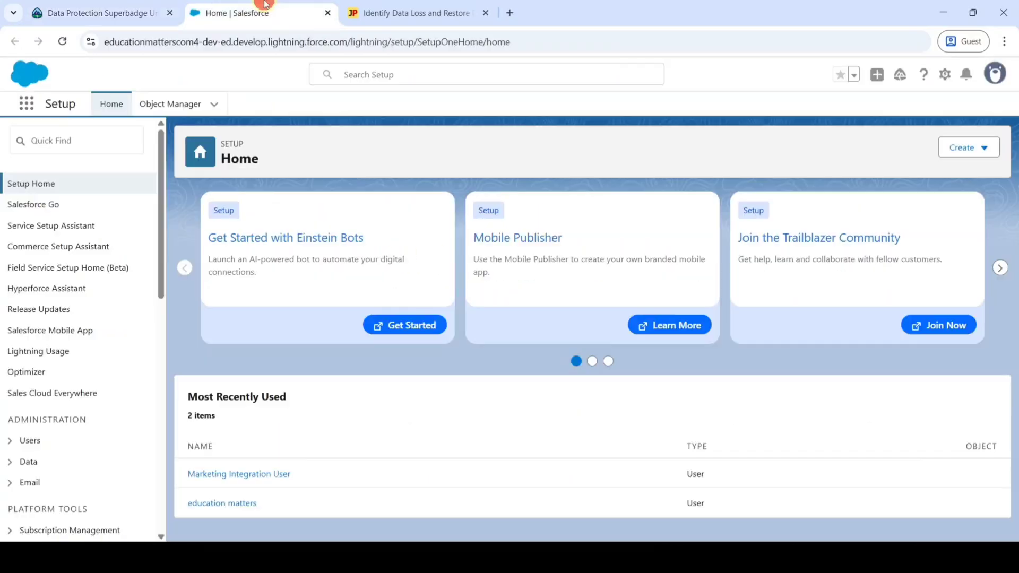
Find the Sales app through the App Launcher by searching 'sales', then show its Contacts tab
{"action": "left_click", "coordinate": [26, 104]}
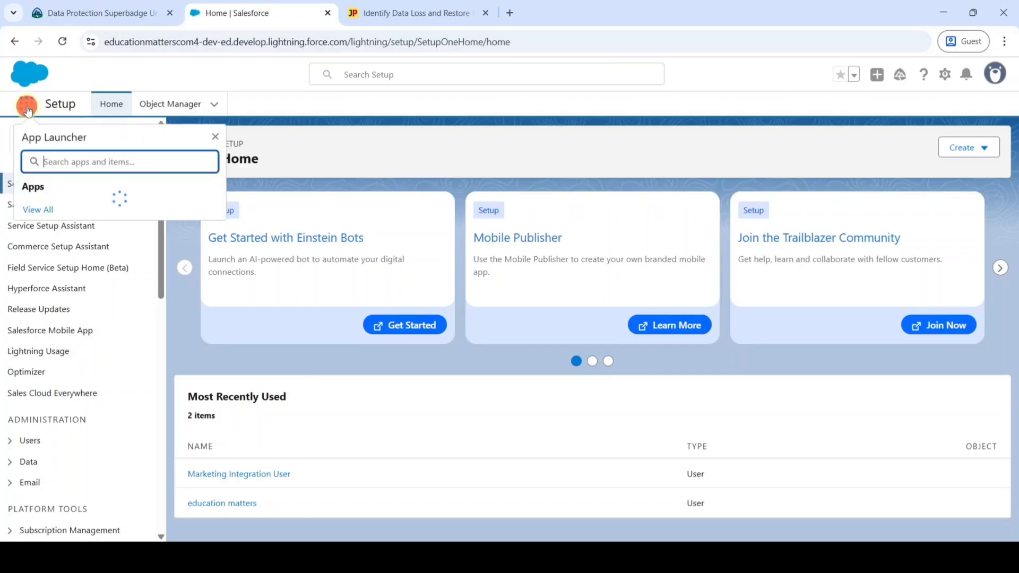
{"action": "left_click", "coordinate": [64, 166]}
{"action": "type", "text": "sales"}
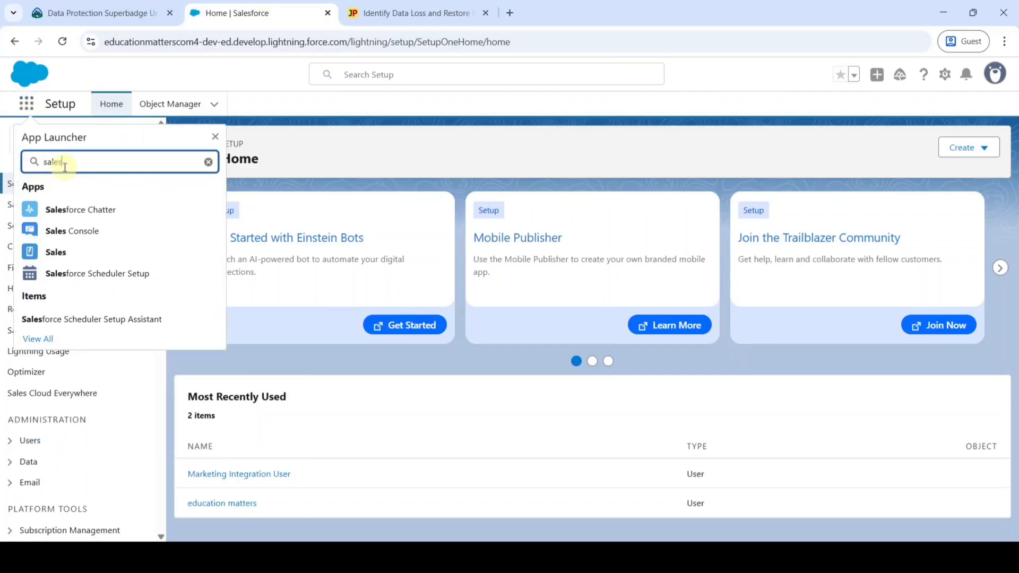
{"action": "left_click", "coordinate": [55, 252]}
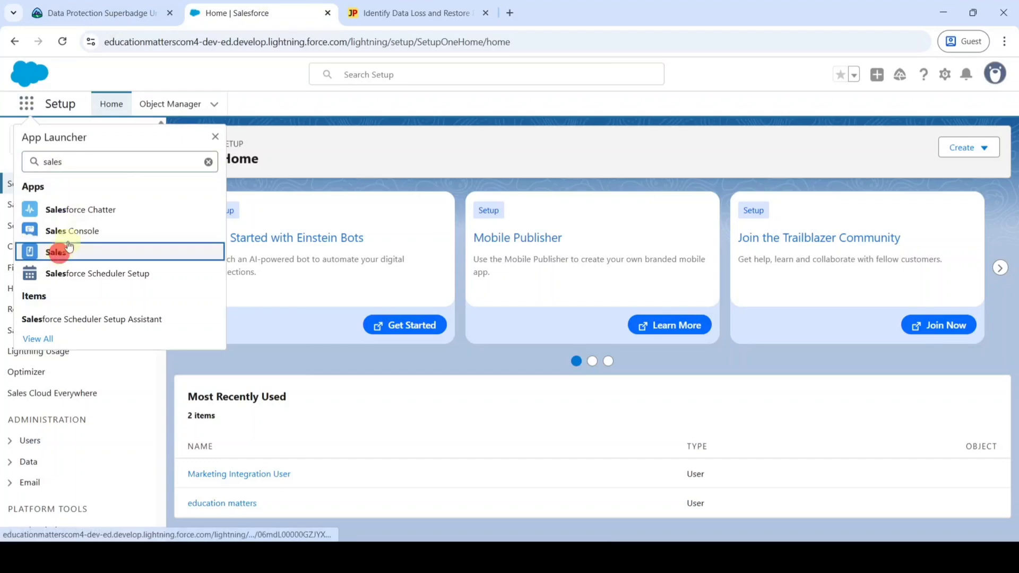
{"action": "left_click", "coordinate": [469, 102]}
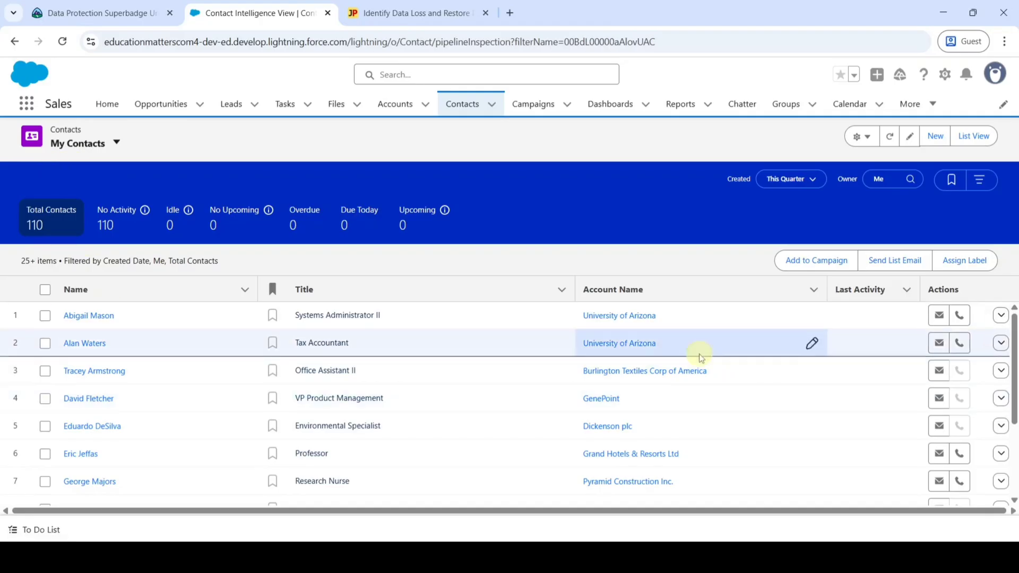
Review the 110-contact My Contacts list, then open the first contact's record to check its email history
{"action": "scroll", "coordinate": [701, 357], "scroll_direction": "down", "scroll_amount": 20}
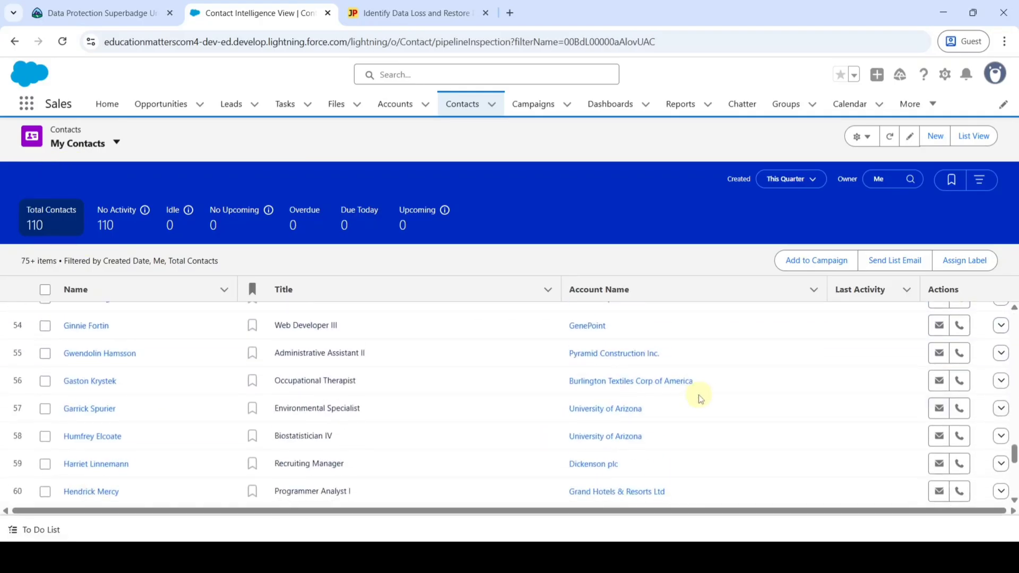
{"action": "scroll", "coordinate": [701, 399], "scroll_direction": "down", "scroll_amount": 8}
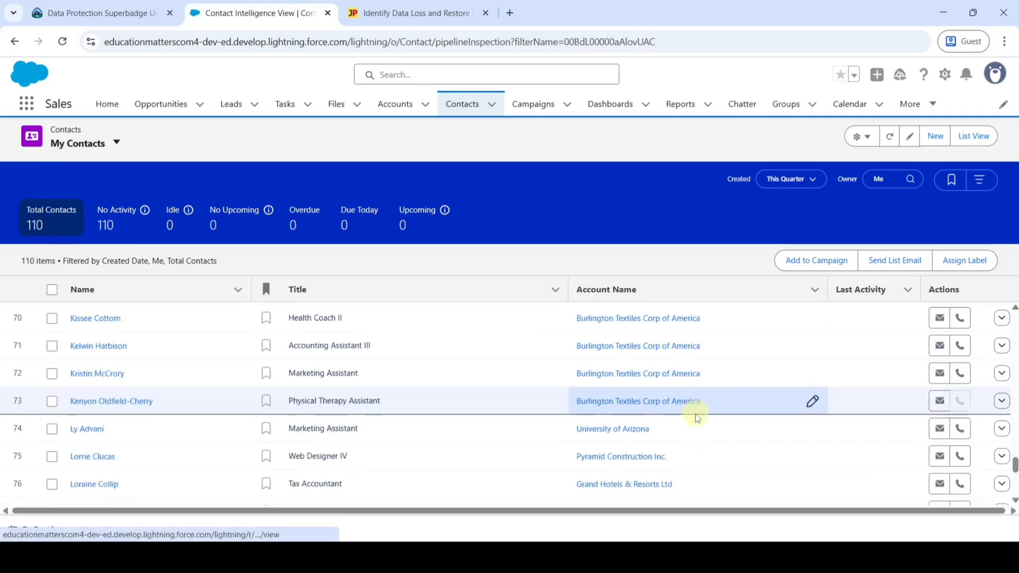
{"action": "scroll", "coordinate": [696, 418], "scroll_direction": "down", "scroll_amount": 17}
{"action": "scroll", "coordinate": [693, 425], "scroll_direction": "up", "scroll_amount": 20}
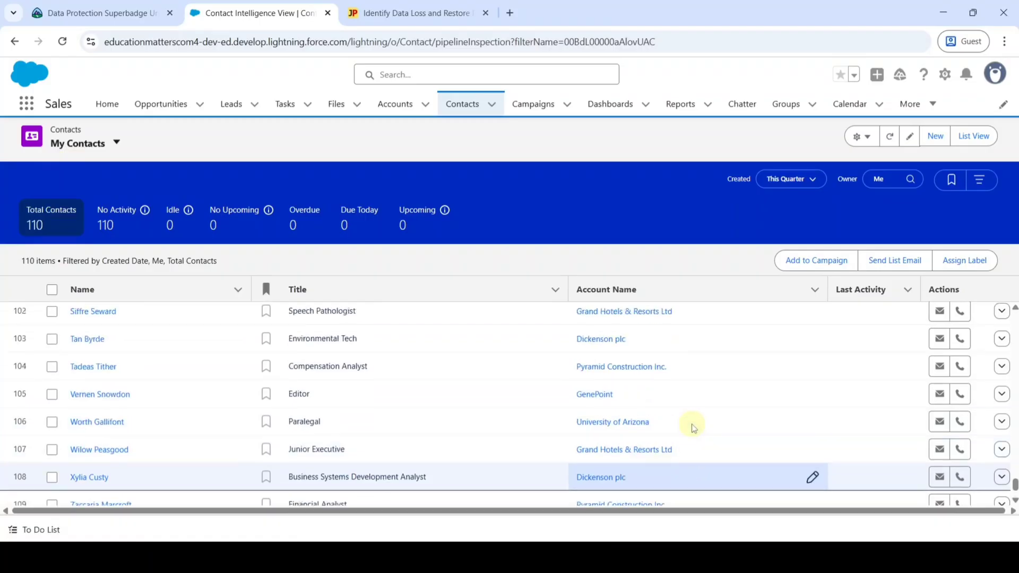
{"action": "scroll", "coordinate": [693, 427], "scroll_direction": "up", "scroll_amount": 4}
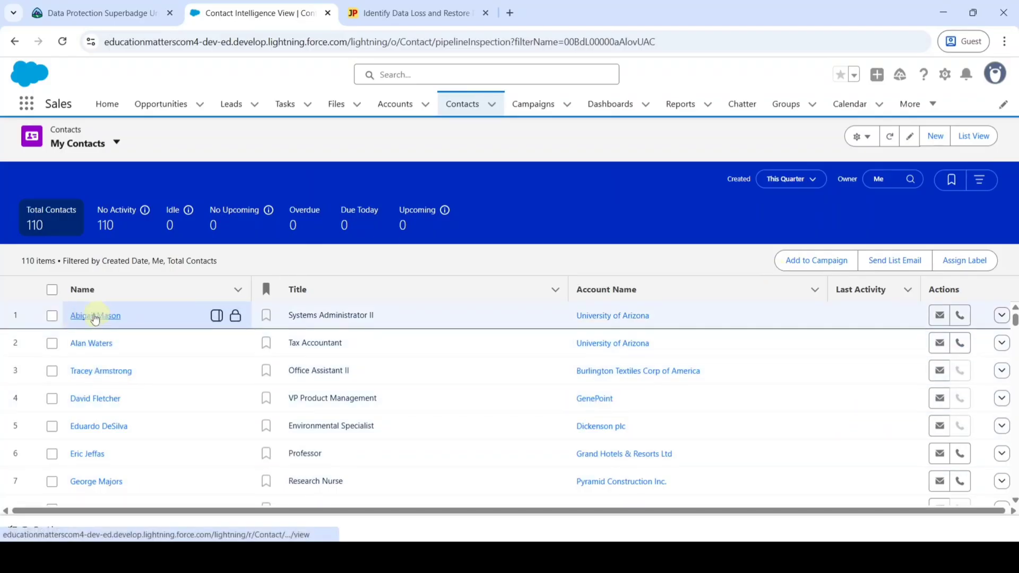
{"action": "left_click", "coordinate": [97, 321]}
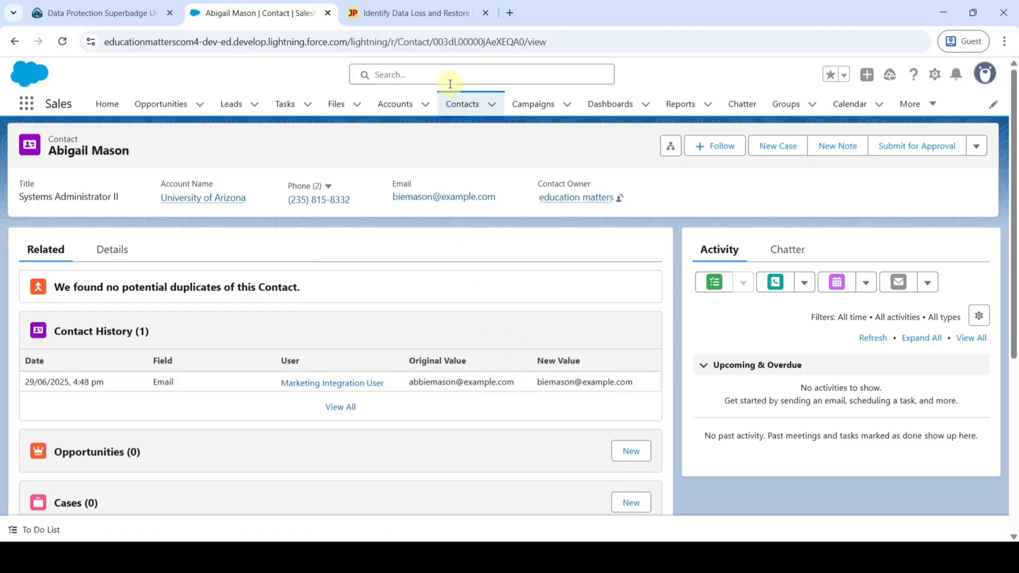
Search People for 'mar' and open the Marketing Integration User result
{"action": "left_click", "coordinate": [393, 77]}
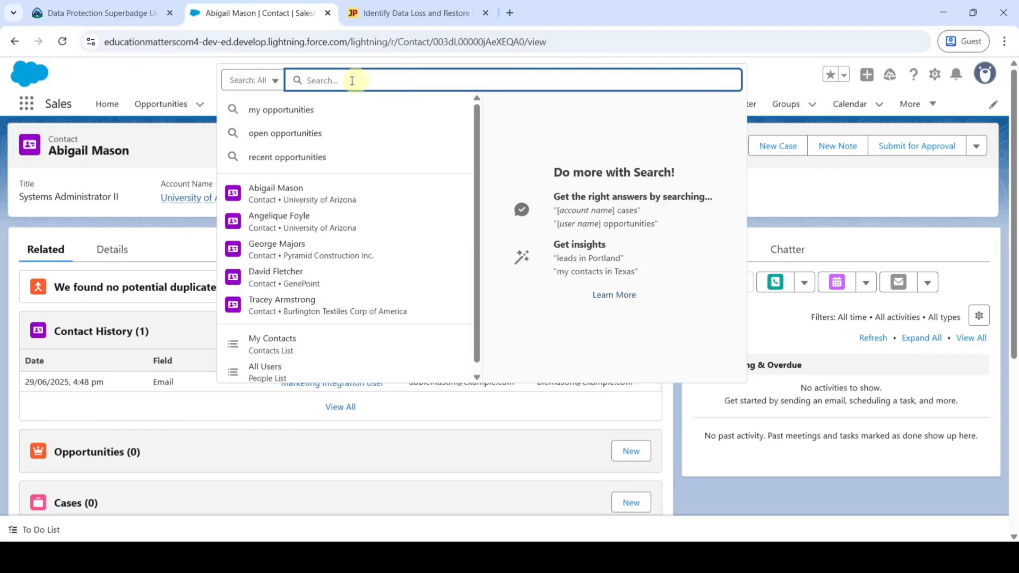
{"action": "left_click", "coordinate": [259, 77]}
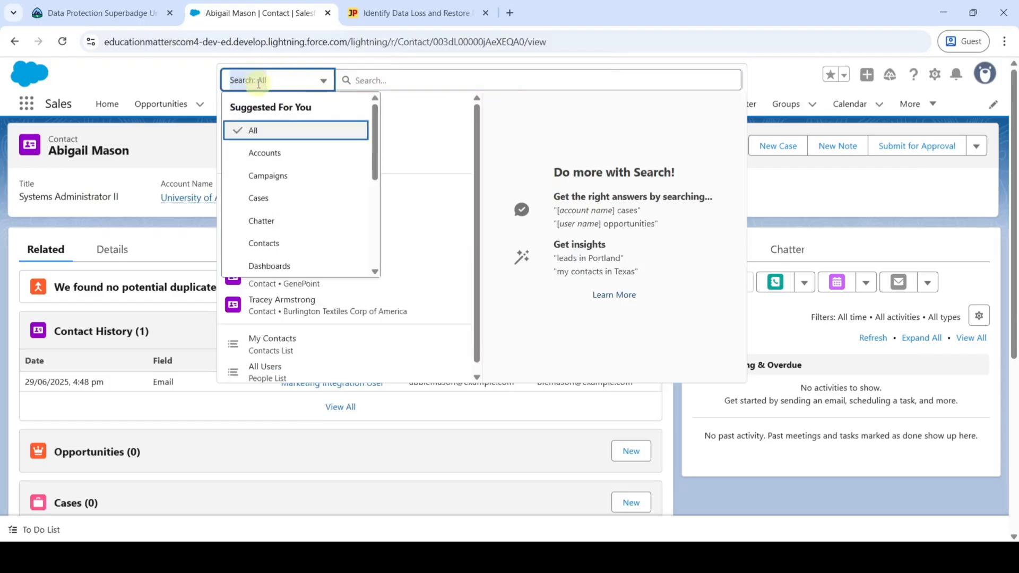
{"action": "scroll", "coordinate": [294, 181], "scroll_direction": "down", "scroll_amount": 1}
{"action": "scroll", "coordinate": [293, 181], "scroll_direction": "down", "scroll_amount": 2}
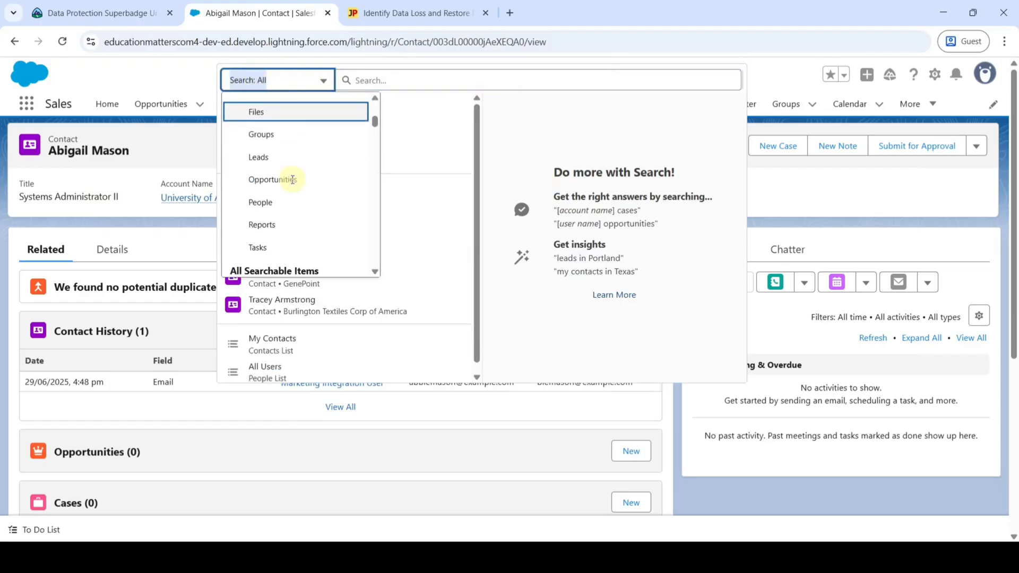
{"action": "left_click", "coordinate": [261, 200]}
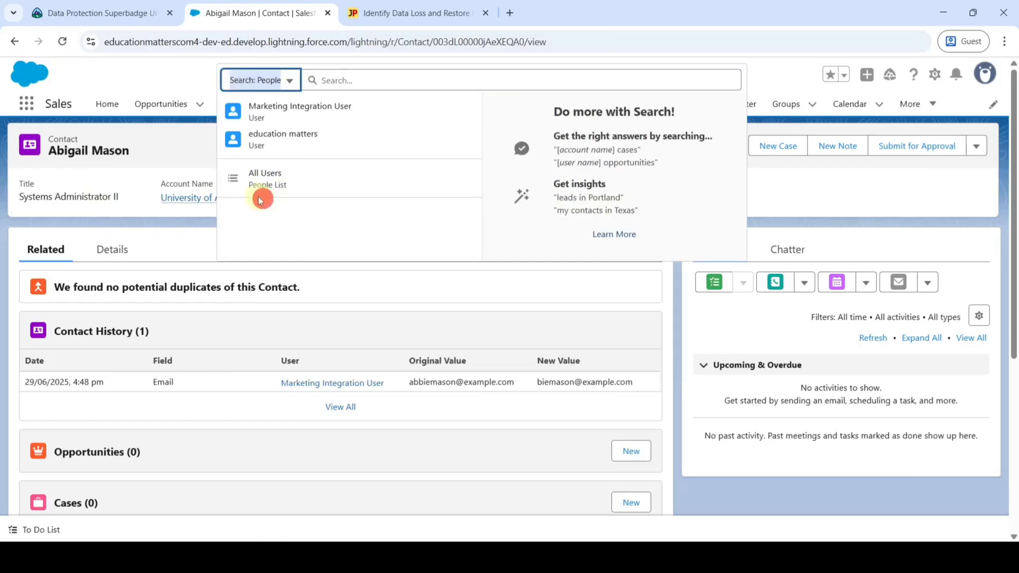
{"action": "left_click", "coordinate": [363, 81]}
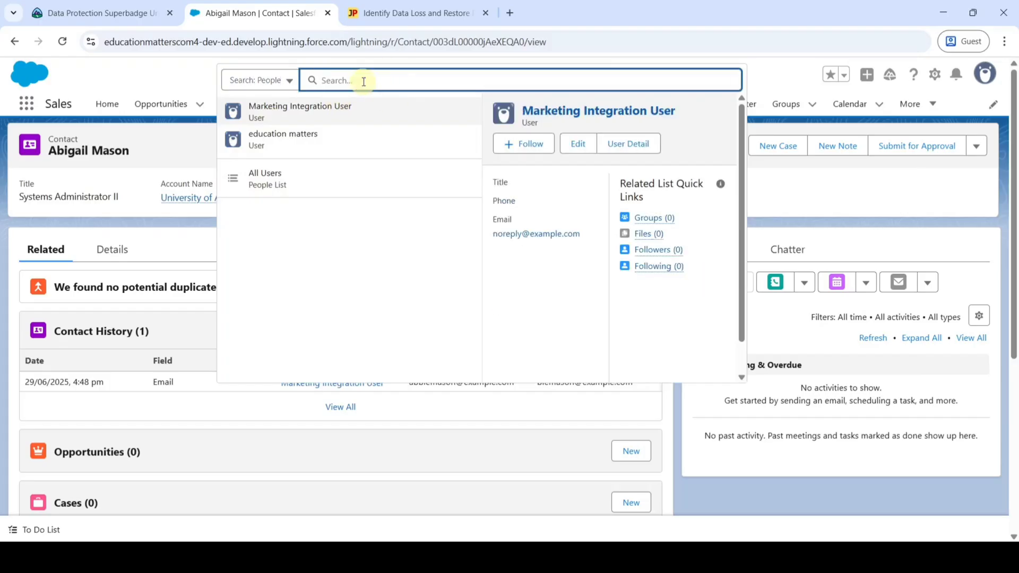
{"action": "type", "text": "mark"}
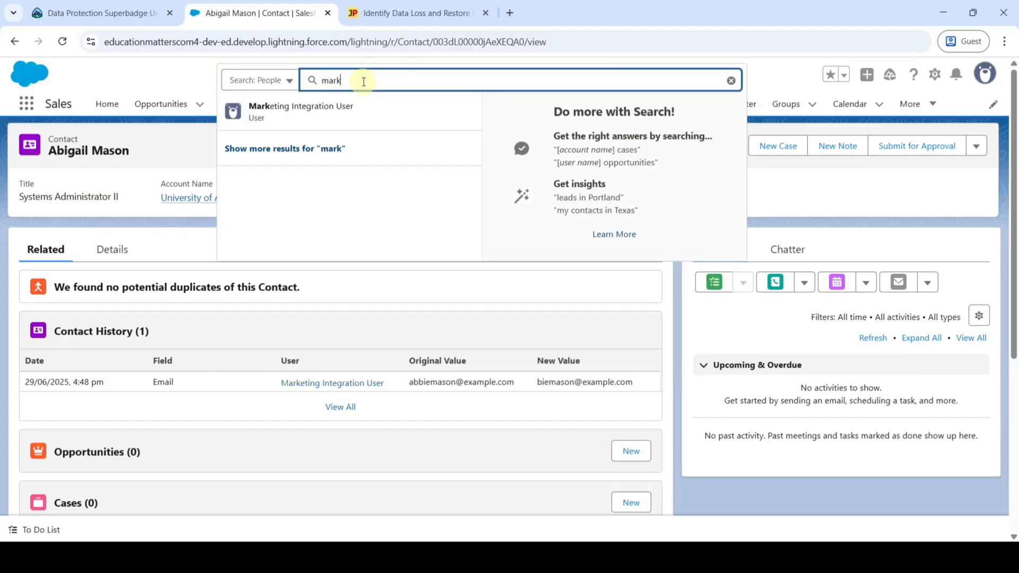
{"action": "left_click", "coordinate": [312, 111]}
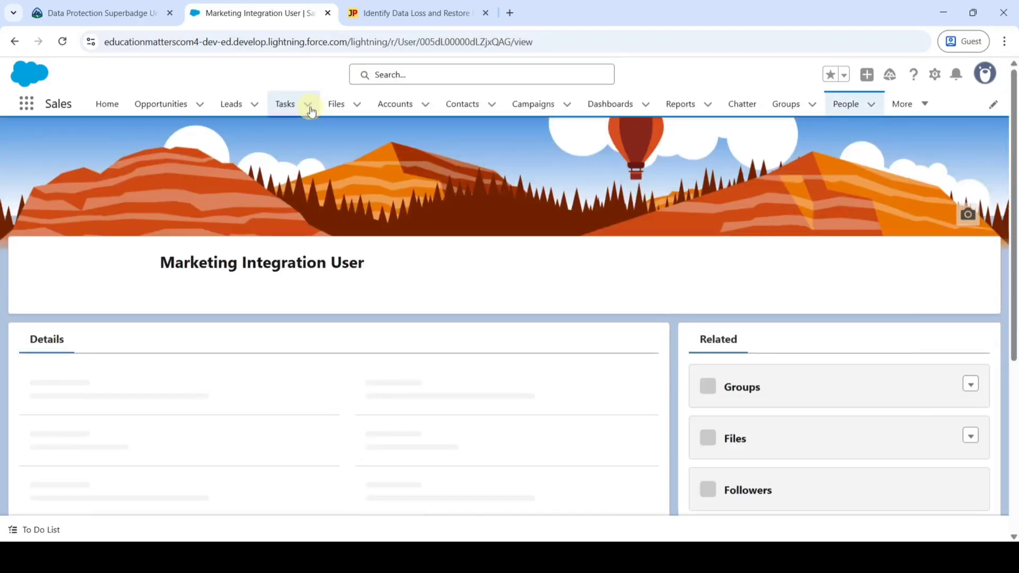
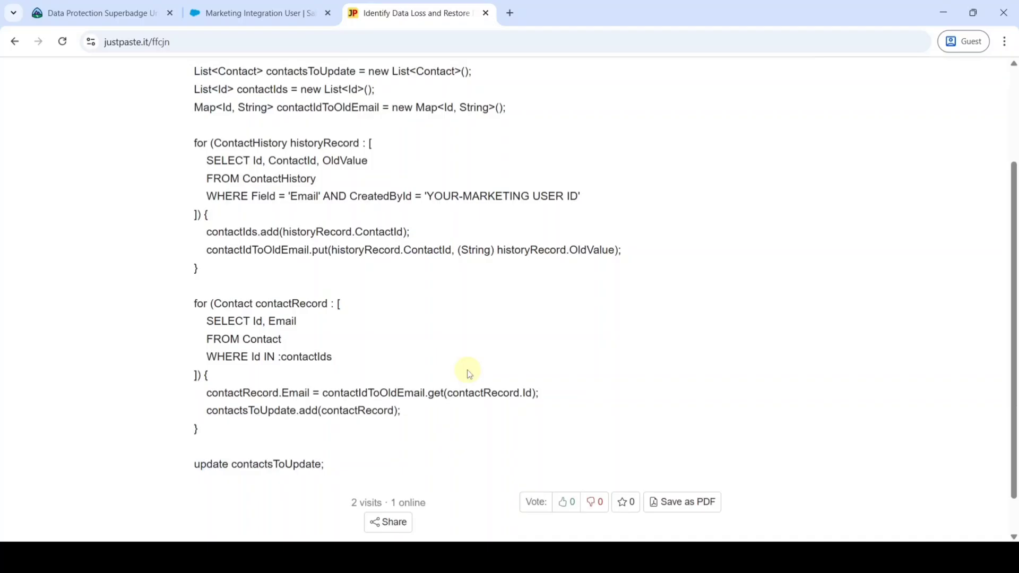
After reviewing the restore code, open the Developer Console from Setup in a new tab
{"action": "scroll", "coordinate": [469, 374], "scroll_direction": "up", "scroll_amount": 3}
{"action": "scroll", "coordinate": [469, 374], "scroll_direction": "down", "scroll_amount": 2}
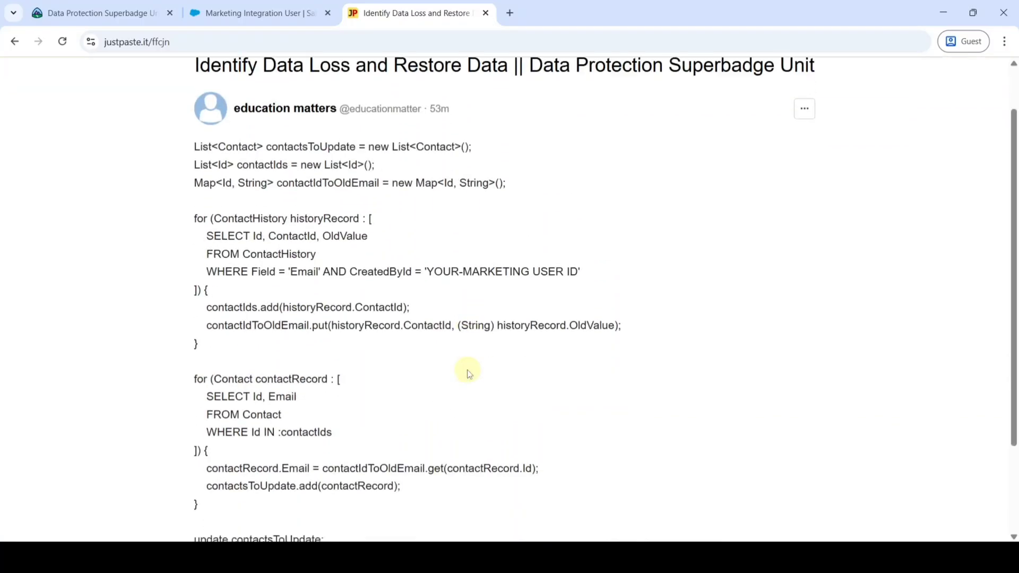
{"action": "scroll", "coordinate": [469, 374], "scroll_direction": "up", "scroll_amount": 2}
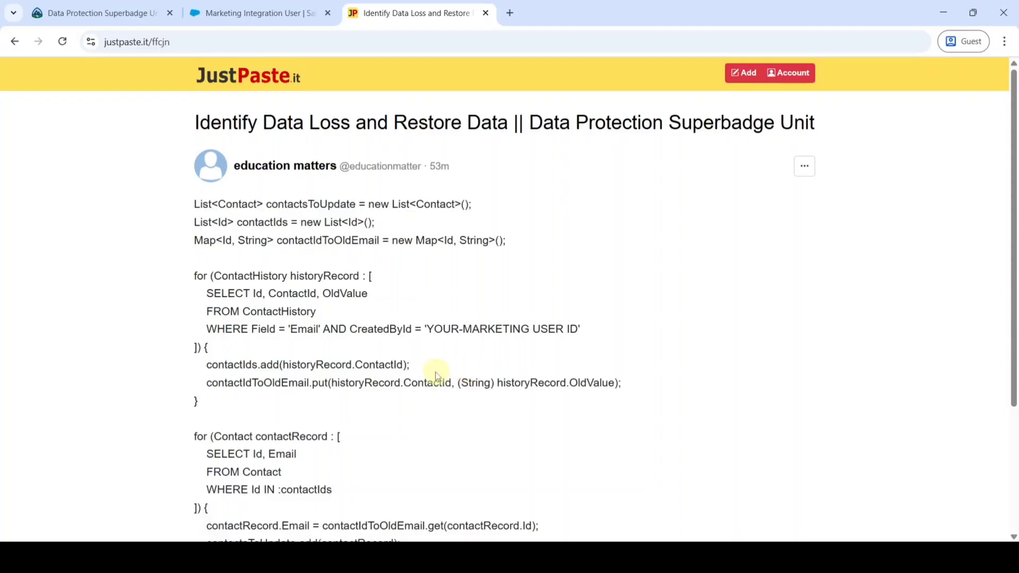
{"action": "left_click", "coordinate": [260, 15]}
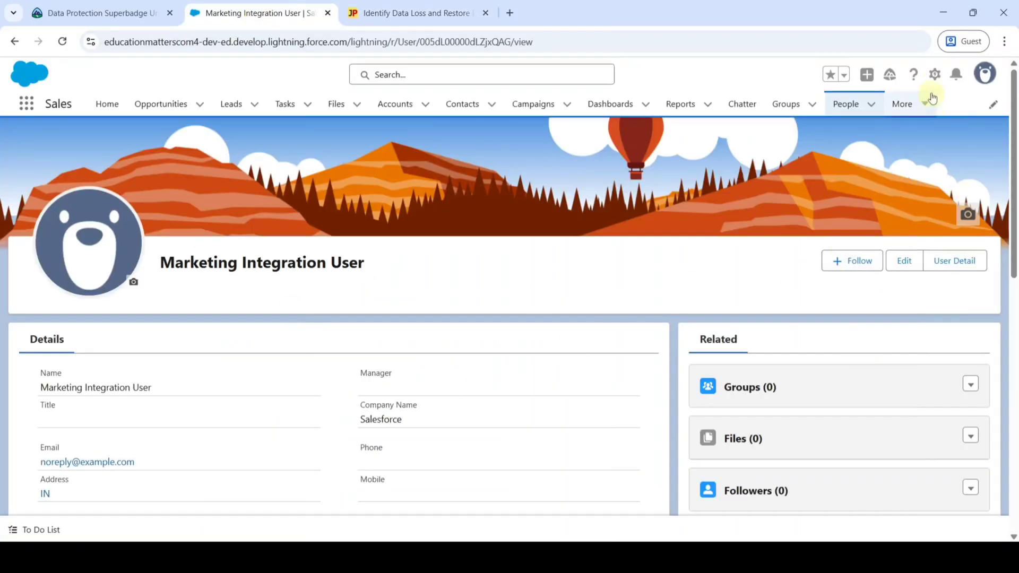
{"action": "left_click", "coordinate": [935, 75]}
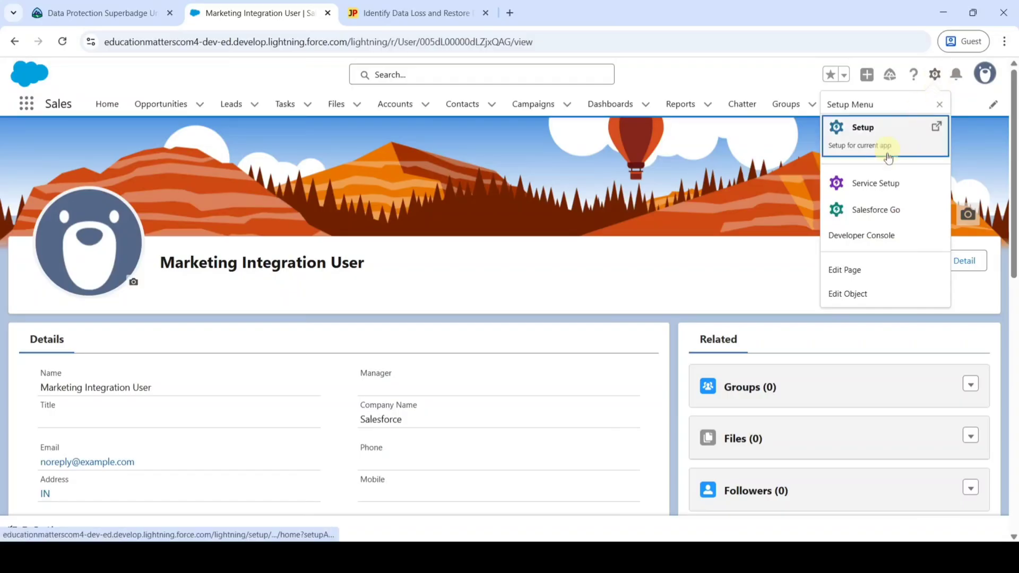
{"action": "right_click", "coordinate": [854, 241]}
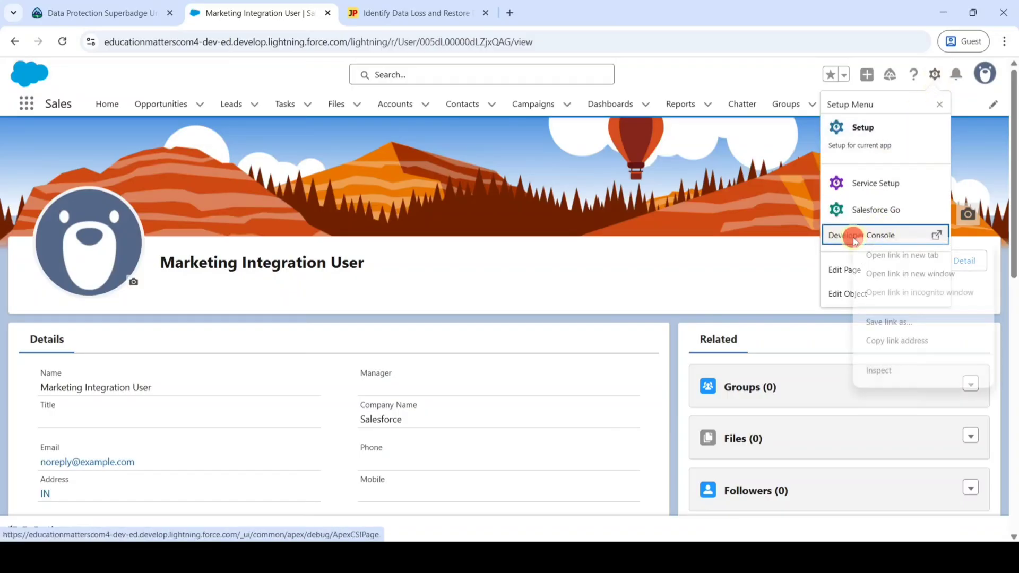
{"action": "left_click", "coordinate": [890, 255]}
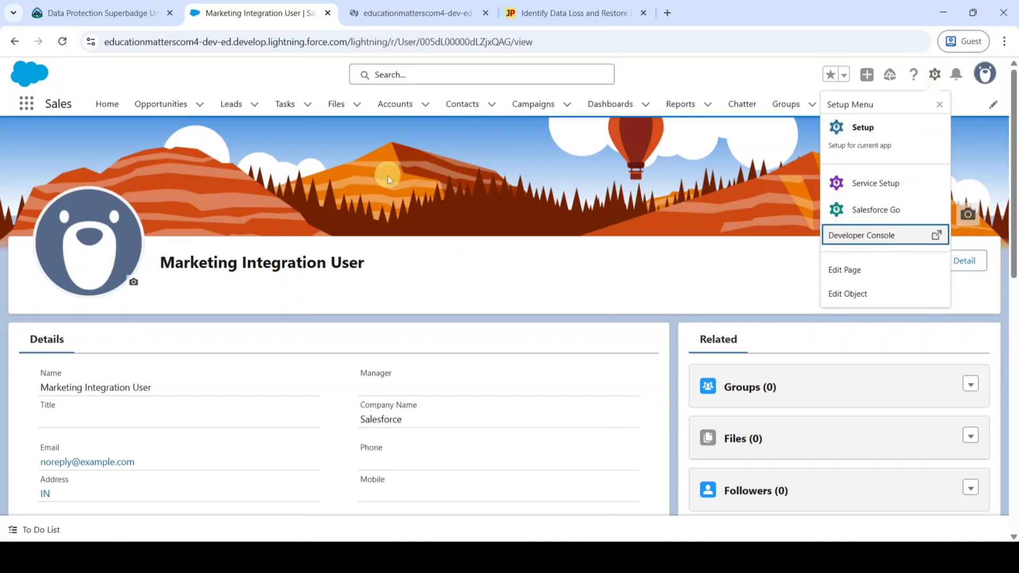
{"action": "left_click", "coordinate": [446, 7]}
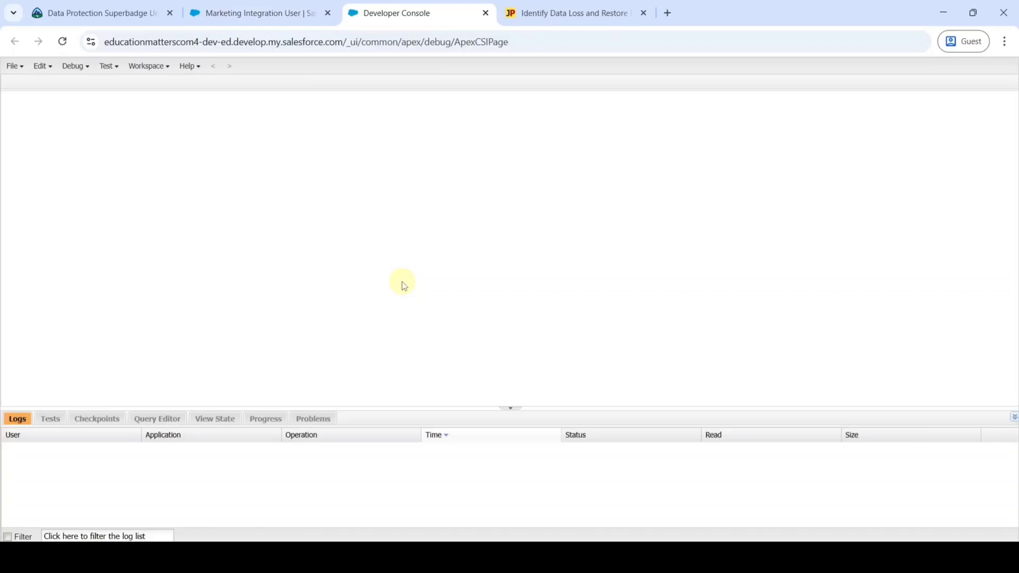
Open an Execute Anonymous window and paste in the JustPaste.it restore script
{"action": "left_click", "coordinate": [72, 66]}
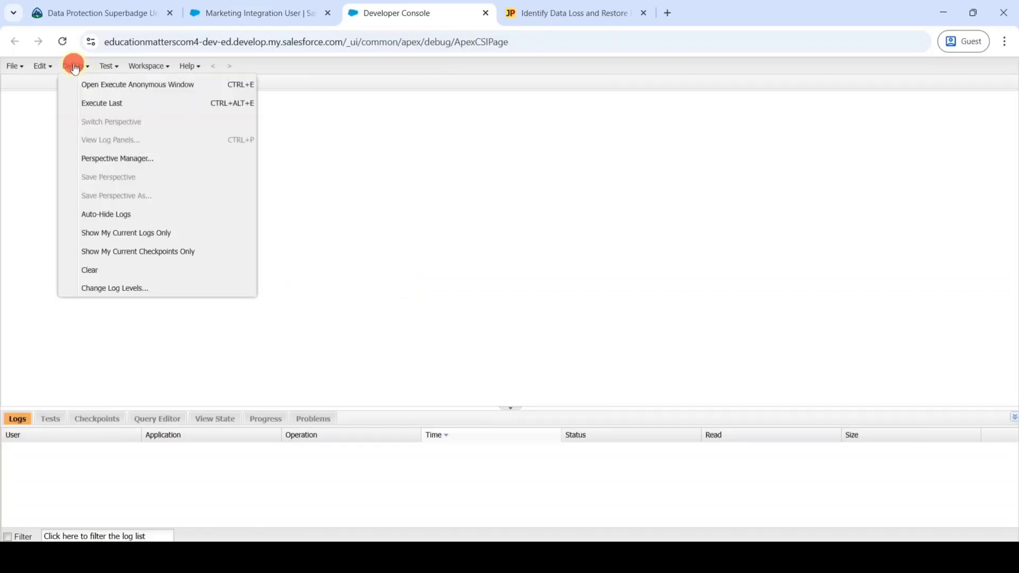
{"action": "left_click", "coordinate": [104, 93]}
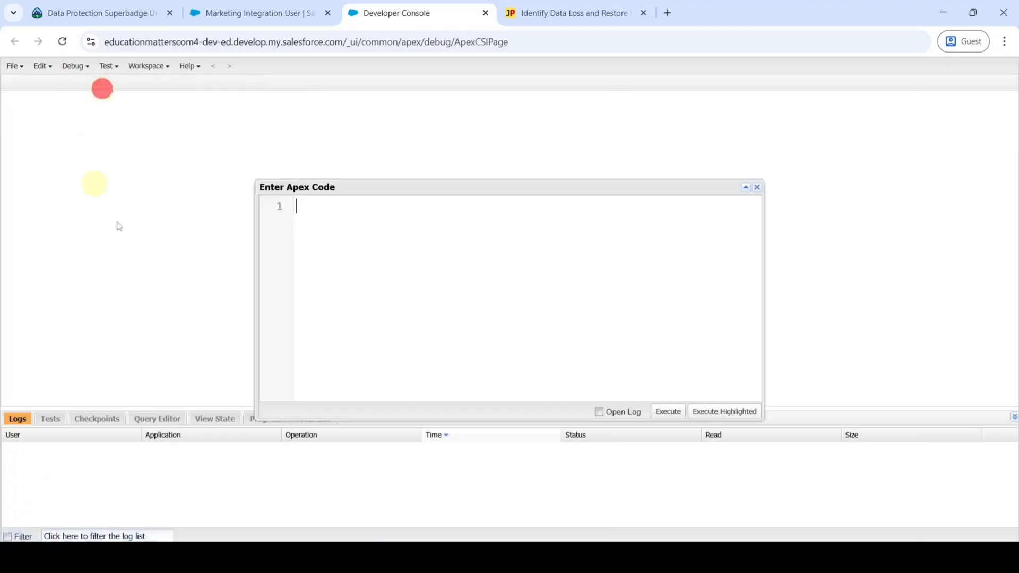
{"action": "left_click", "coordinate": [523, 12]}
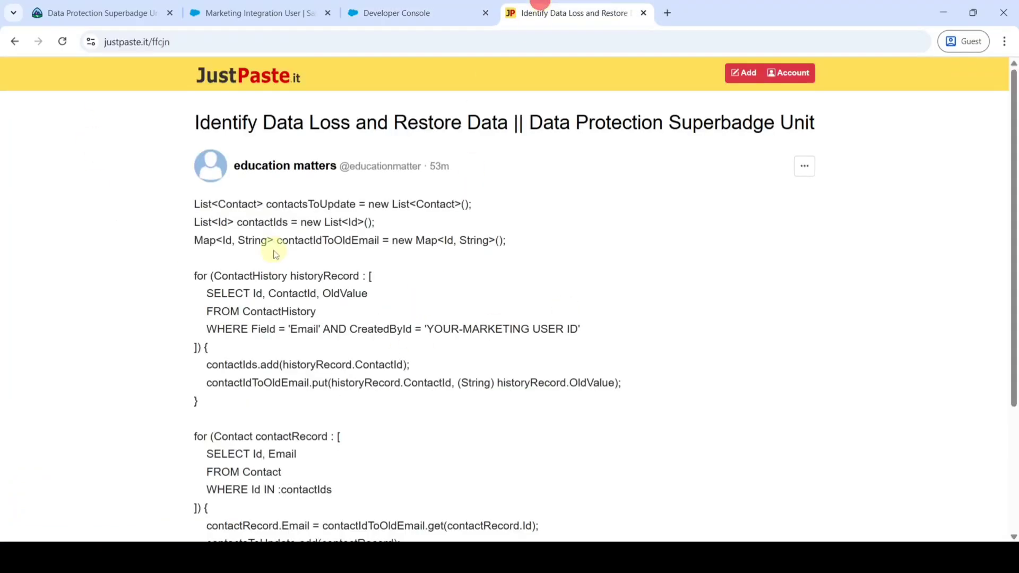
{"action": "left_click_drag", "start_coordinate": [196, 202], "coordinate": [317, 430]}
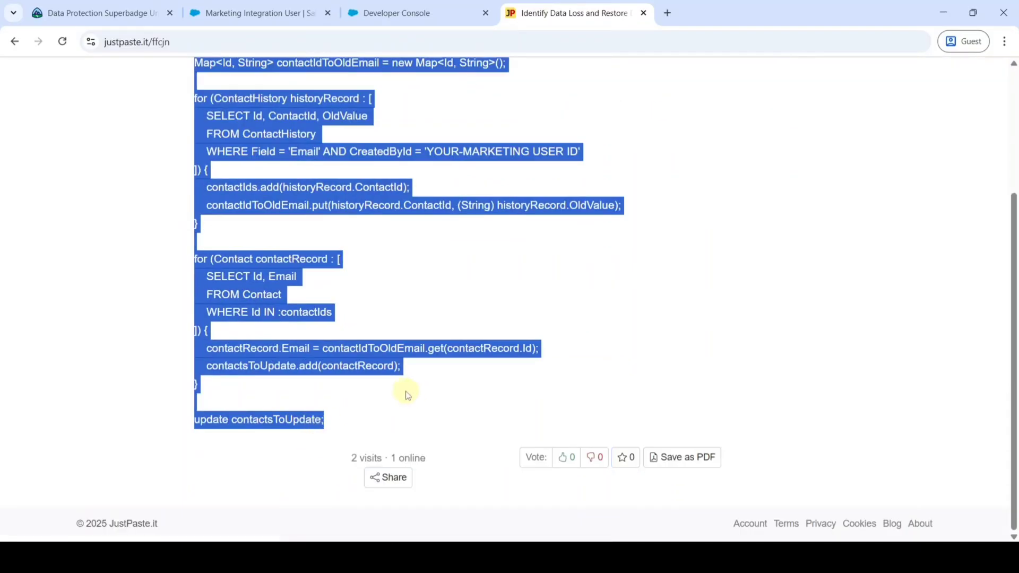
{"action": "left_click", "coordinate": [419, 13]}
{"action": "left_click", "coordinate": [332, 207]}
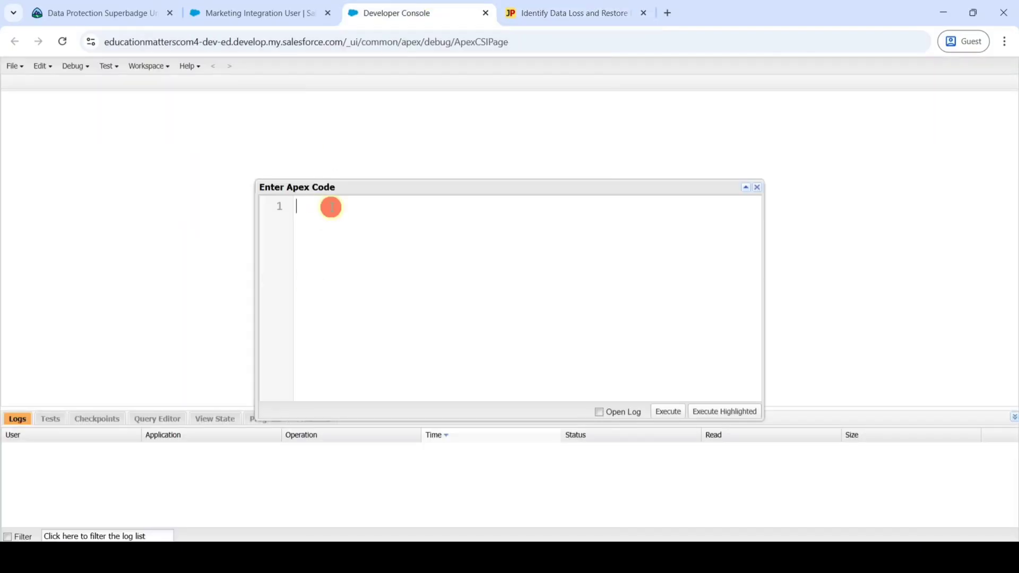
{"action": "key", "text": "ctrl+v"}
Replace the 'YOUR-MARKETING USER ID' placeholder with the Marketing Integration User's record ID from its URL
{"action": "scroll", "coordinate": [490, 328], "scroll_direction": "up", "scroll_amount": 1}
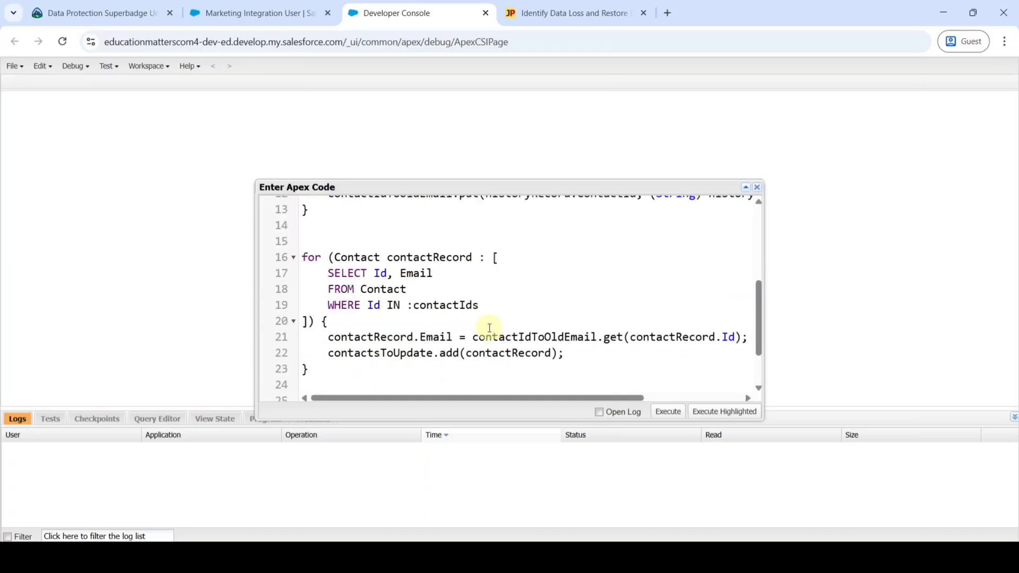
{"action": "scroll", "coordinate": [490, 327], "scroll_direction": "up", "scroll_amount": 2}
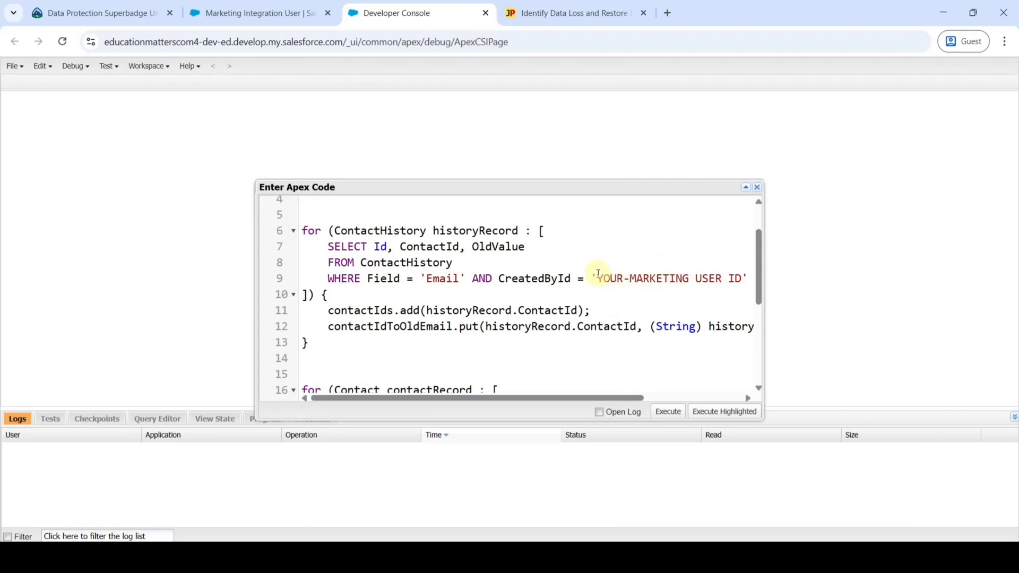
{"action": "left_click_drag", "start_coordinate": [598, 274], "coordinate": [742, 279]}
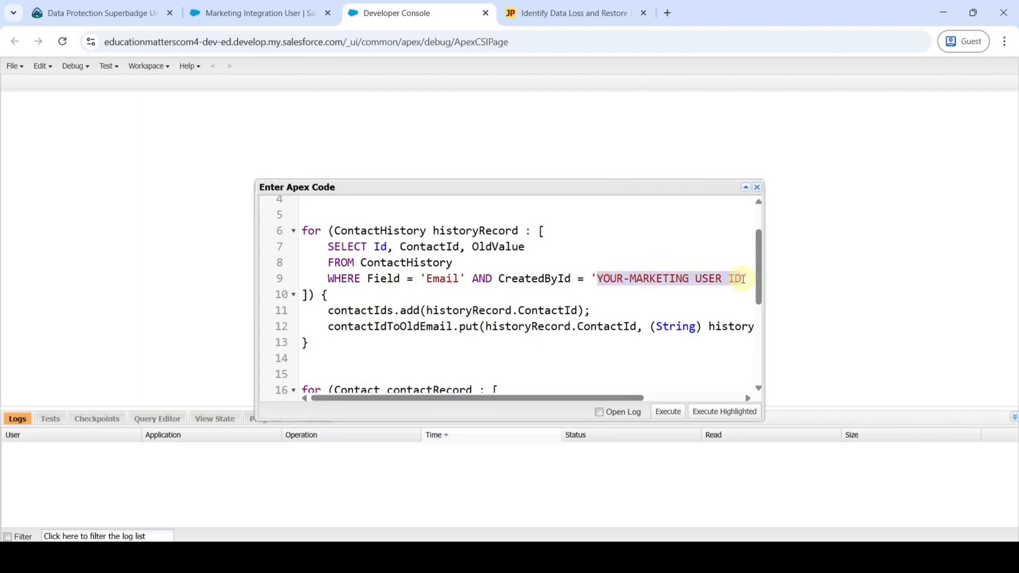
{"action": "key", "text": "BackSpace"}
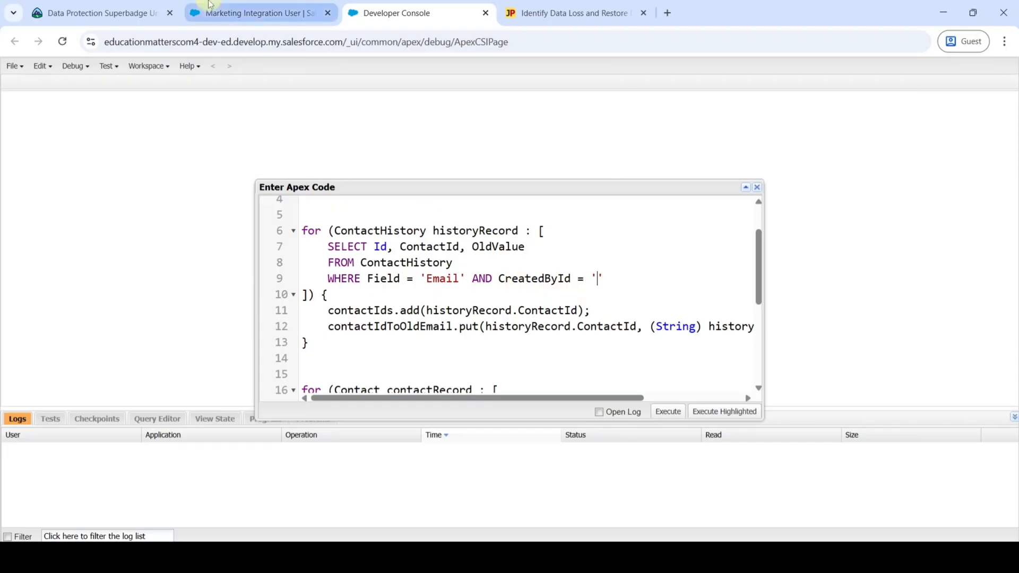
{"action": "left_click", "coordinate": [219, 13]}
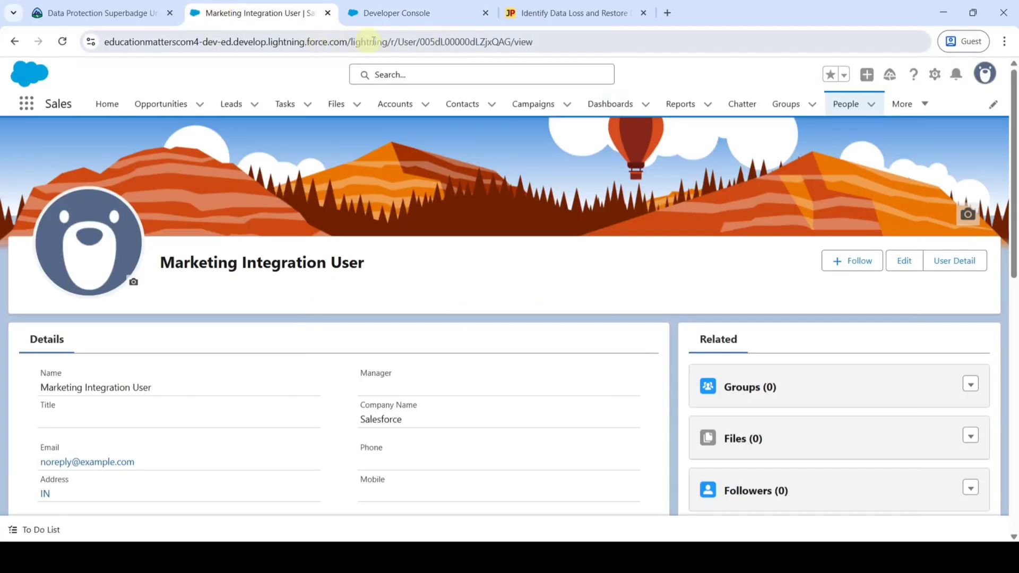
{"action": "left_click", "coordinate": [423, 43]}
{"action": "left_click", "coordinate": [446, 42]}
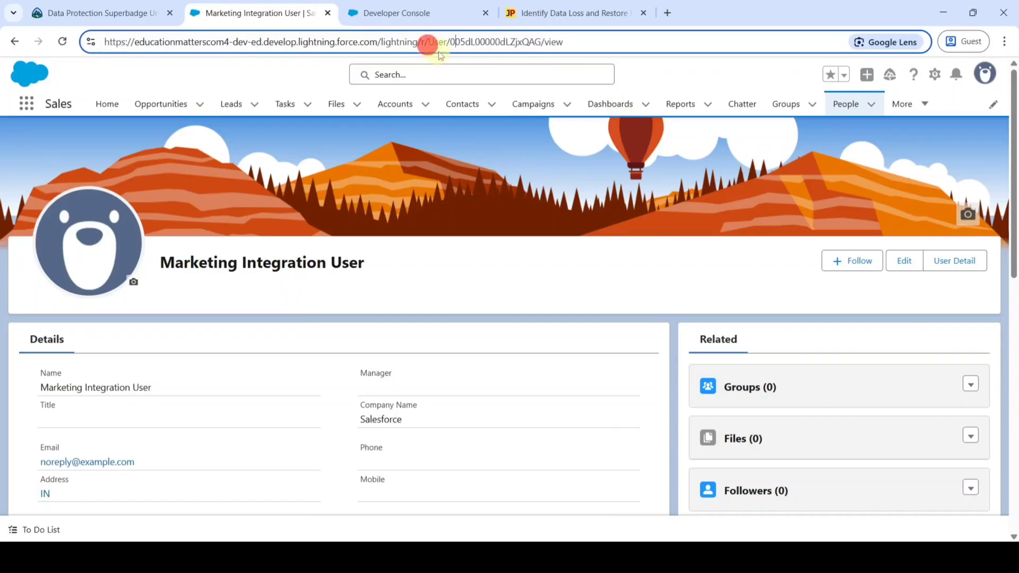
{"action": "left_click_drag", "start_coordinate": [452, 42], "coordinate": [542, 43]}
{"action": "key", "text": "ctrl+c"}
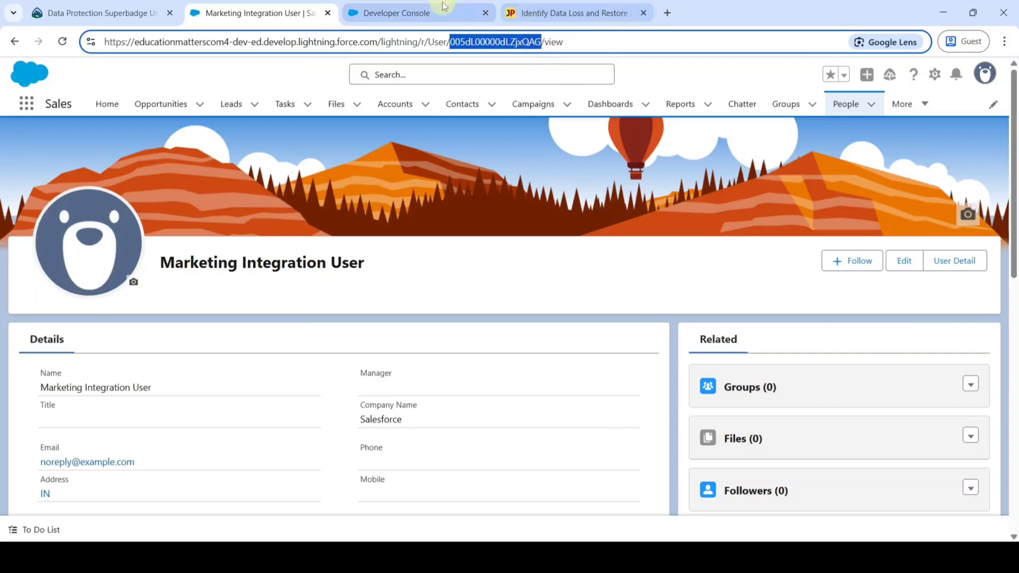
{"action": "left_click", "coordinate": [446, 9]}
{"action": "left_click", "coordinate": [599, 276]}
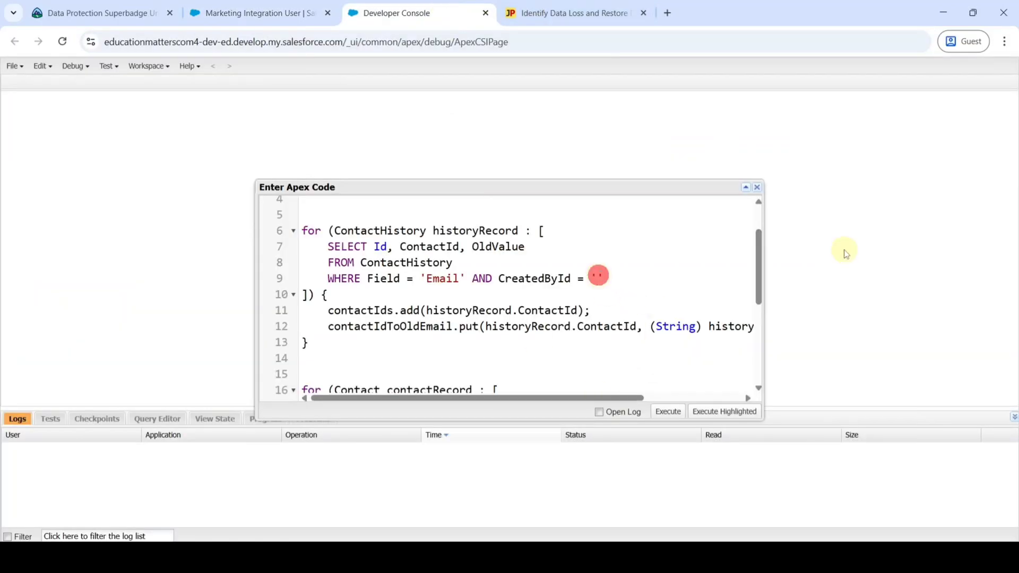
{"action": "key", "text": "ctrl+v"}
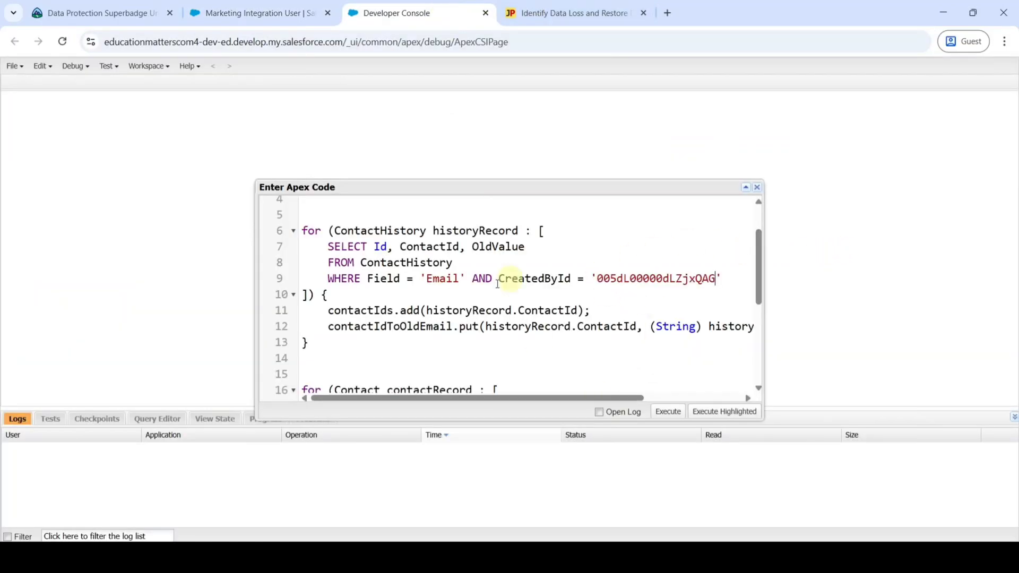
Execute the email-restore script
{"action": "scroll", "coordinate": [657, 320], "scroll_direction": "up", "scroll_amount": 1}
{"action": "scroll", "coordinate": [657, 320], "scroll_direction": "up", "scroll_amount": 1}
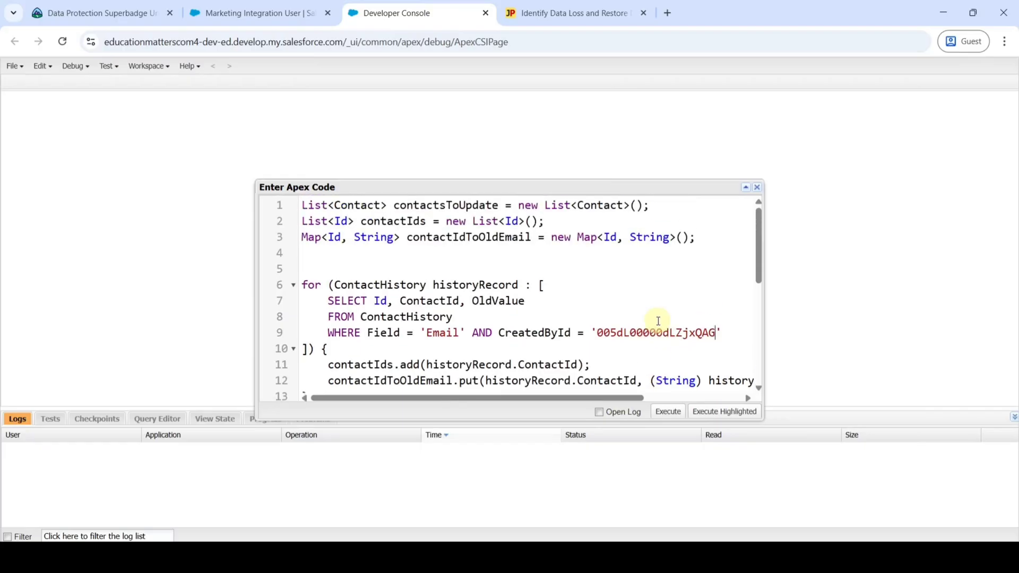
{"action": "scroll", "coordinate": [657, 320], "scroll_direction": "down", "scroll_amount": 5}
{"action": "left_click", "coordinate": [668, 412]}
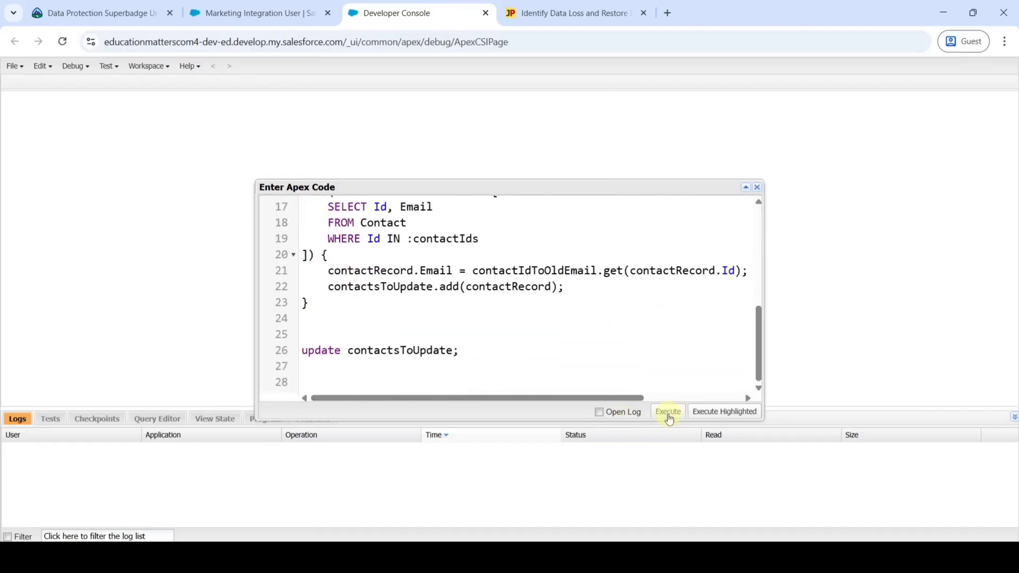
Run the restore script, then bring up the Data Protection Superbadge challenge list on Trailhead
{"action": "left_click", "coordinate": [668, 413]}
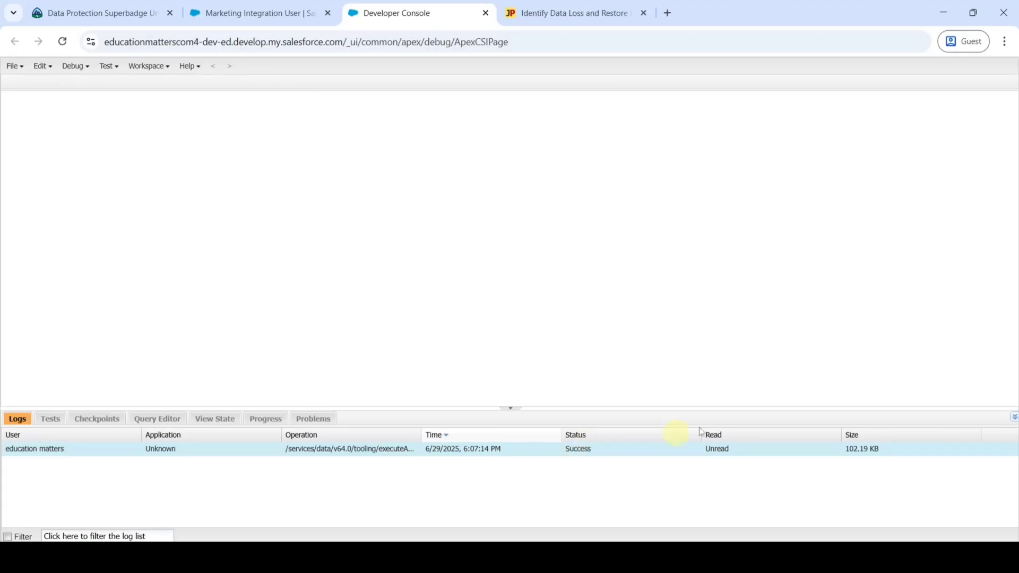
{"action": "left_click", "coordinate": [81, 4]}
{"action": "scroll", "coordinate": [711, 273], "scroll_direction": "down", "scroll_amount": 20}
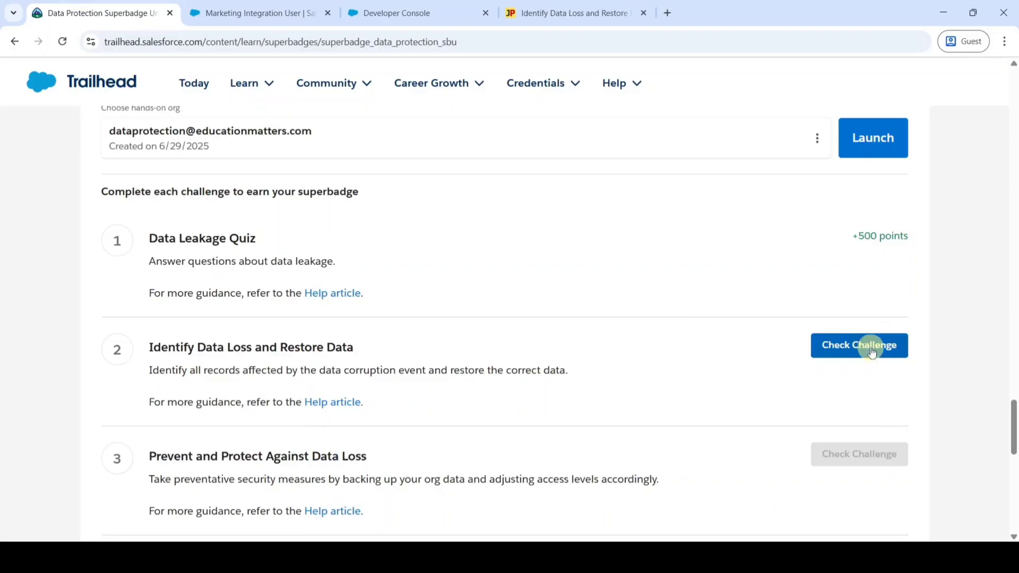
Pass the Identify Data Loss and Restore Data challenge for +500 points, then return to Salesforce Setup Home
{"action": "left_click", "coordinate": [872, 351]}
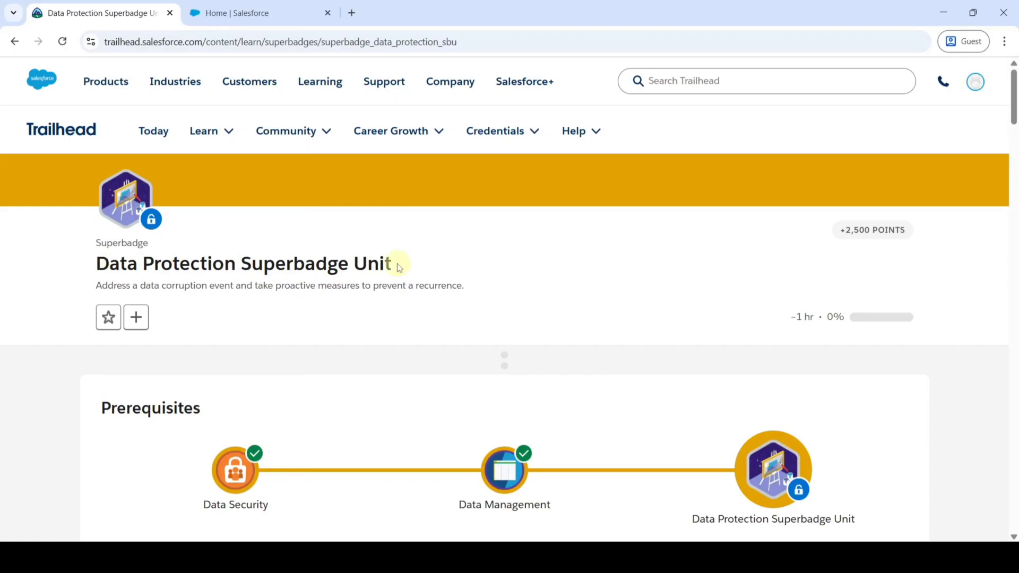
{"action": "left_click_drag", "start_coordinate": [1014, 100], "coordinate": [1015, 436]}
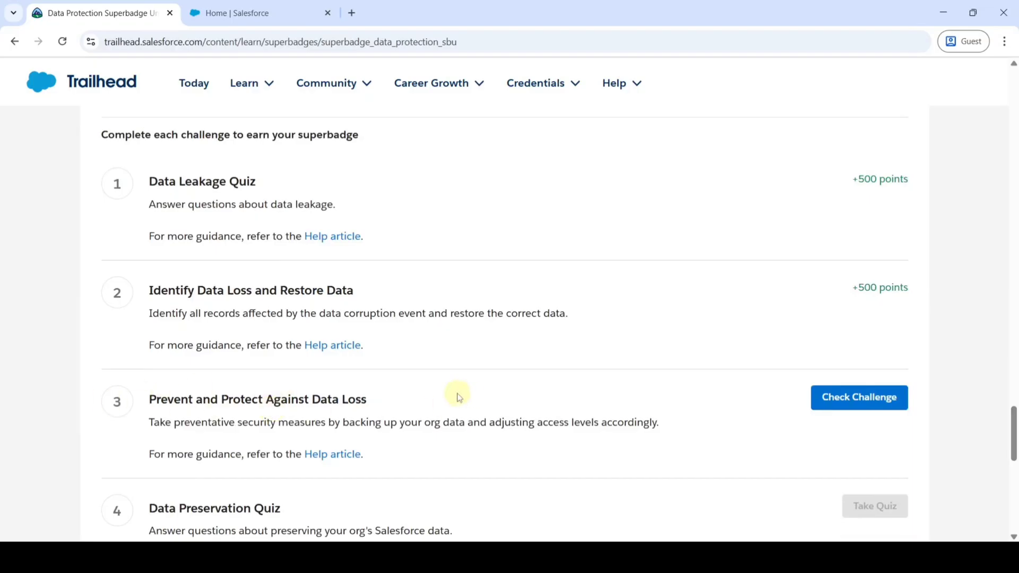
{"action": "scroll", "coordinate": [438, 395], "scroll_direction": "up", "scroll_amount": 6}
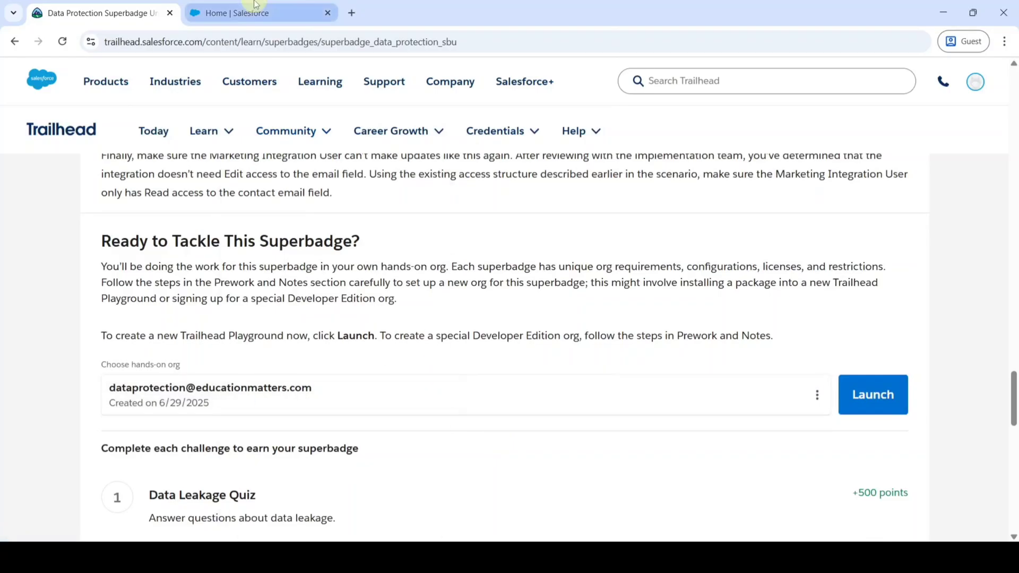
{"action": "key", "text": "ctrl+Tab"}
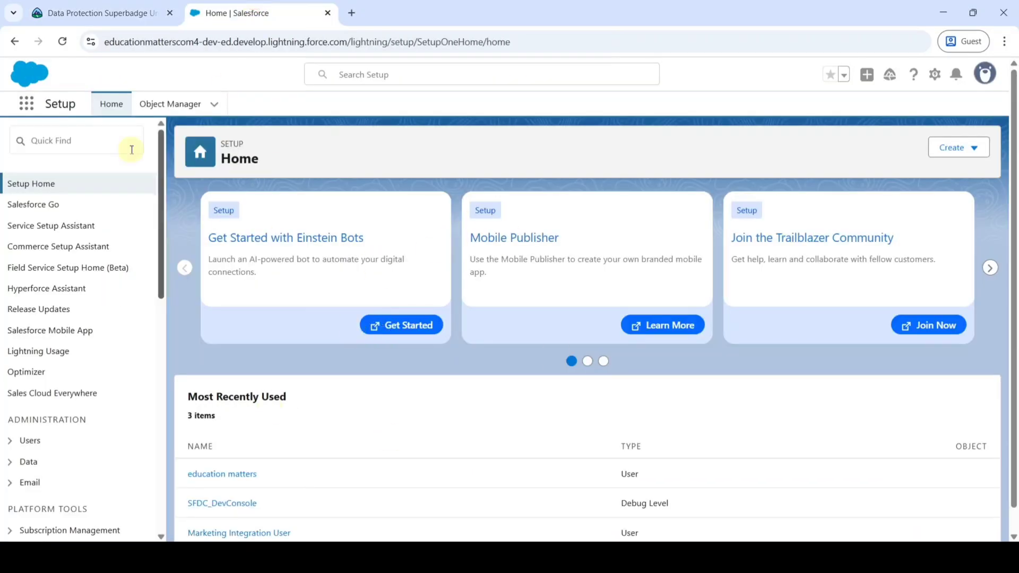
Find Data Export in Setup with 'data exp' and start a scheduled export
{"action": "key", "text": "ctrl+Tab"}
{"action": "scroll", "coordinate": [404, 310], "scroll_direction": "up", "scroll_amount": 5}
{"action": "scroll", "coordinate": [403, 310], "scroll_direction": "up", "scroll_amount": 5}
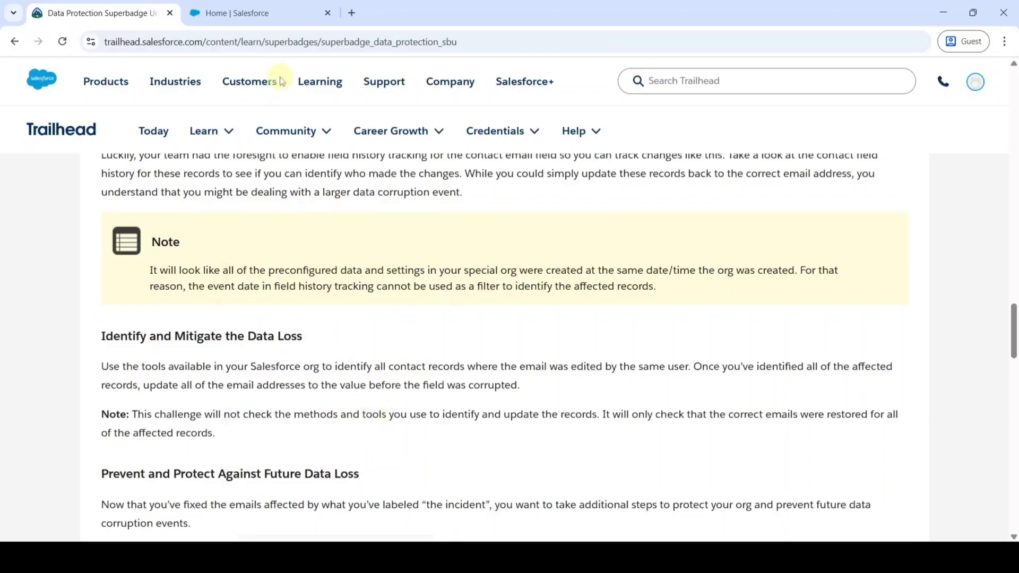
{"action": "left_click", "coordinate": [269, 13]}
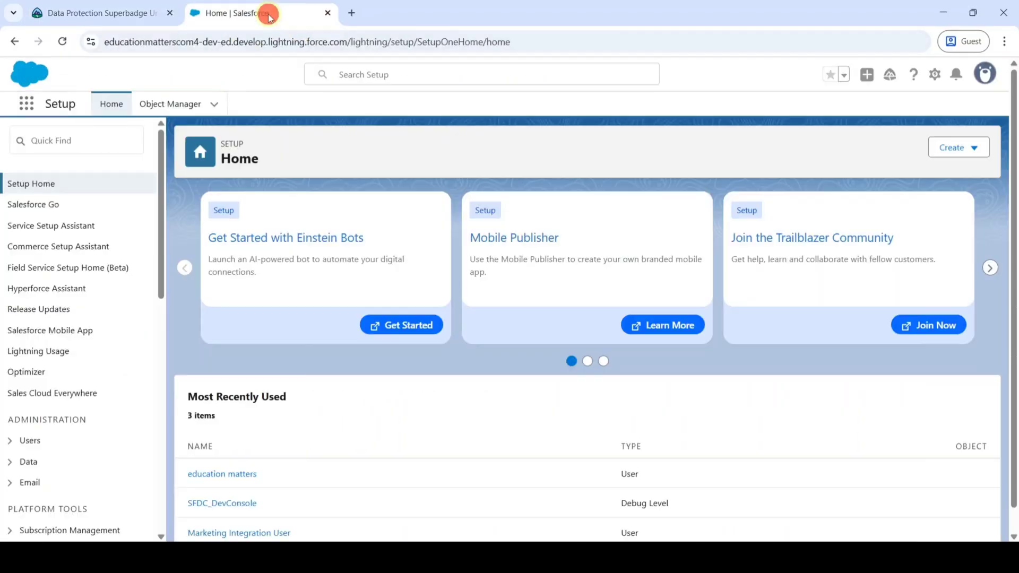
{"action": "left_click", "coordinate": [60, 148]}
{"action": "type", "text": "da"}
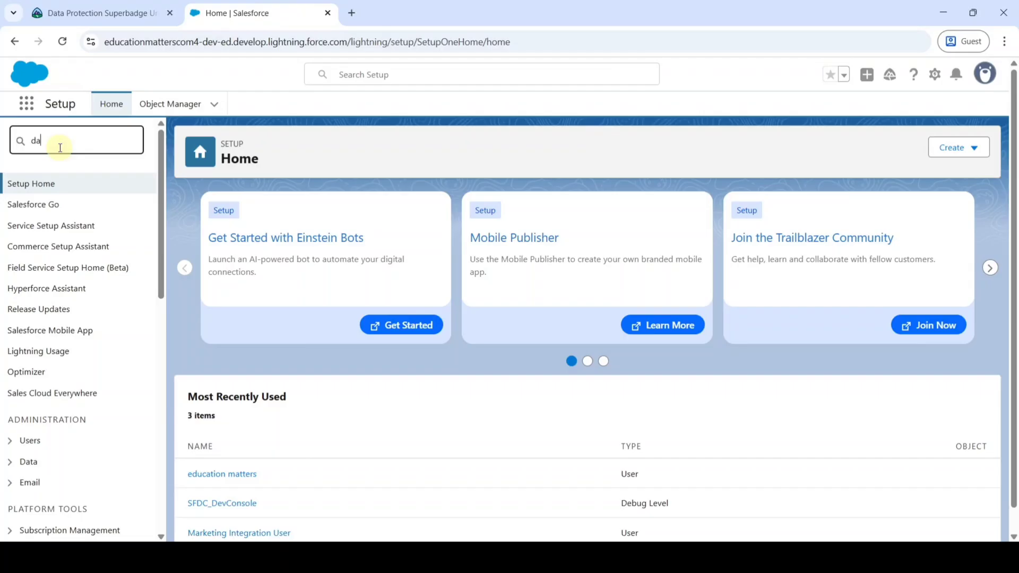
{"action": "type", "text": "ta exp"}
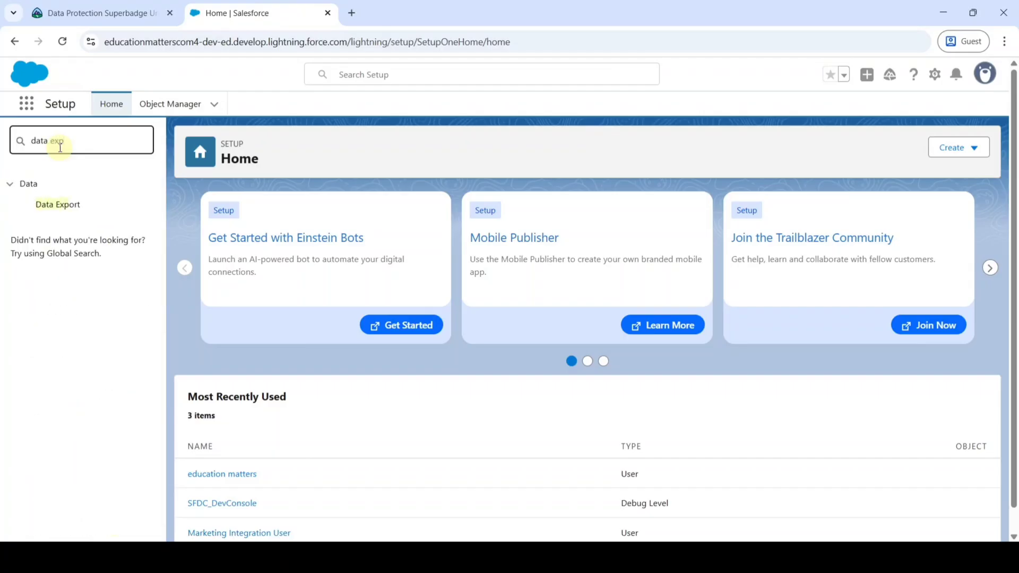
{"action": "left_click", "coordinate": [46, 204]}
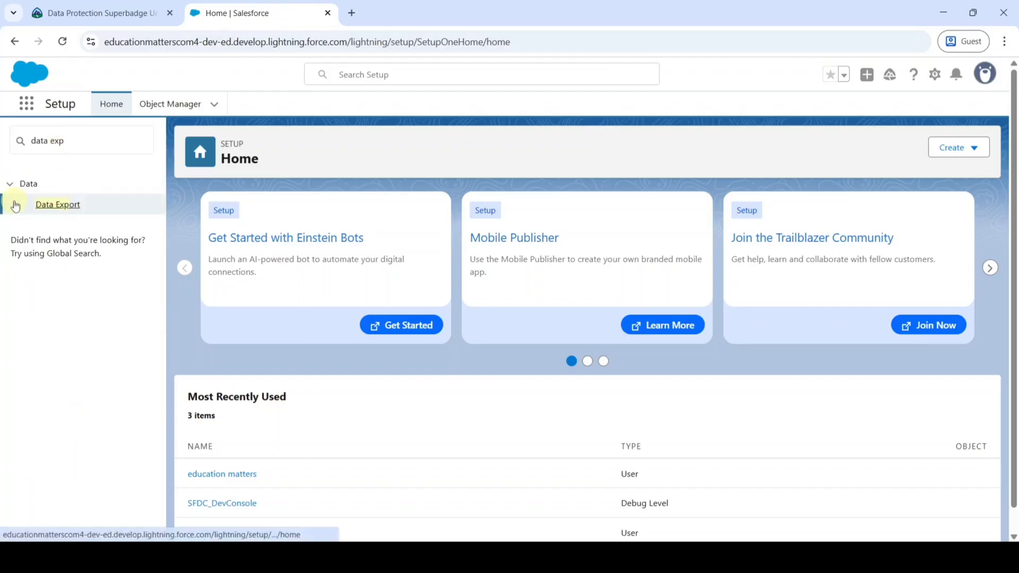
{"action": "left_click", "coordinate": [531, 325]}
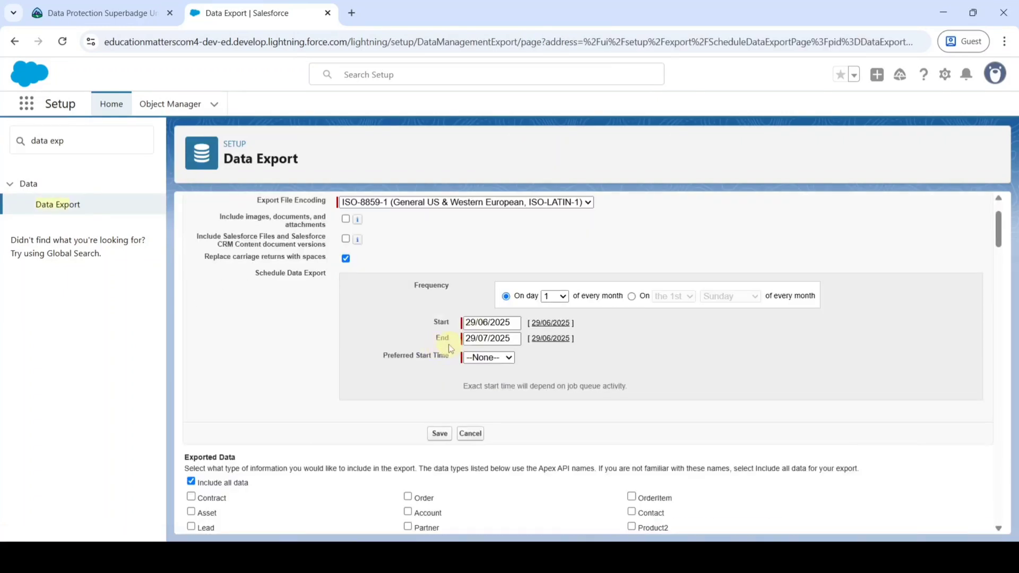
Schedule the export to end 15/08/2025 with a 12:00 am preferred start time and save
{"action": "left_click", "coordinate": [492, 340]}
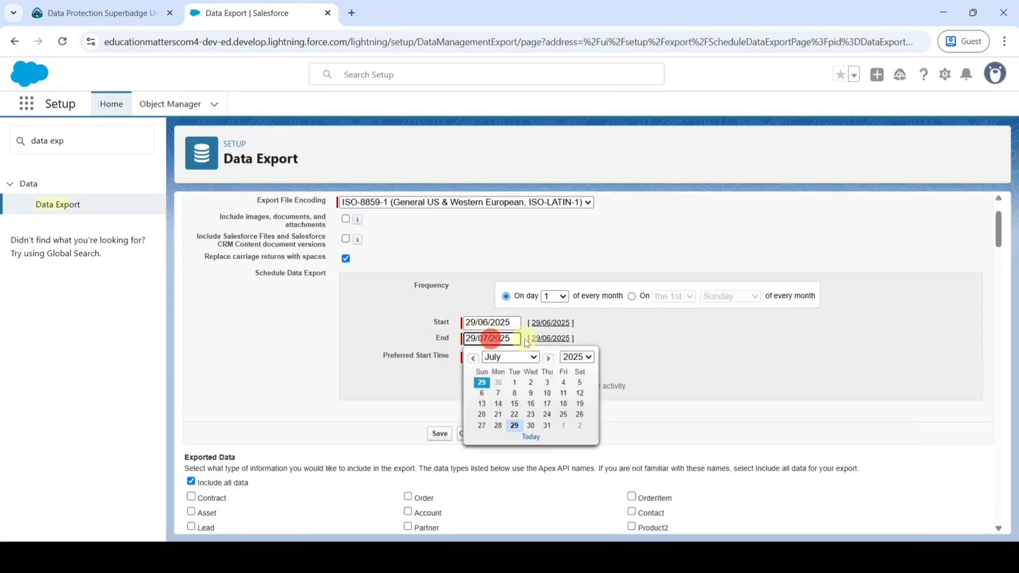
{"action": "left_click", "coordinate": [523, 360]}
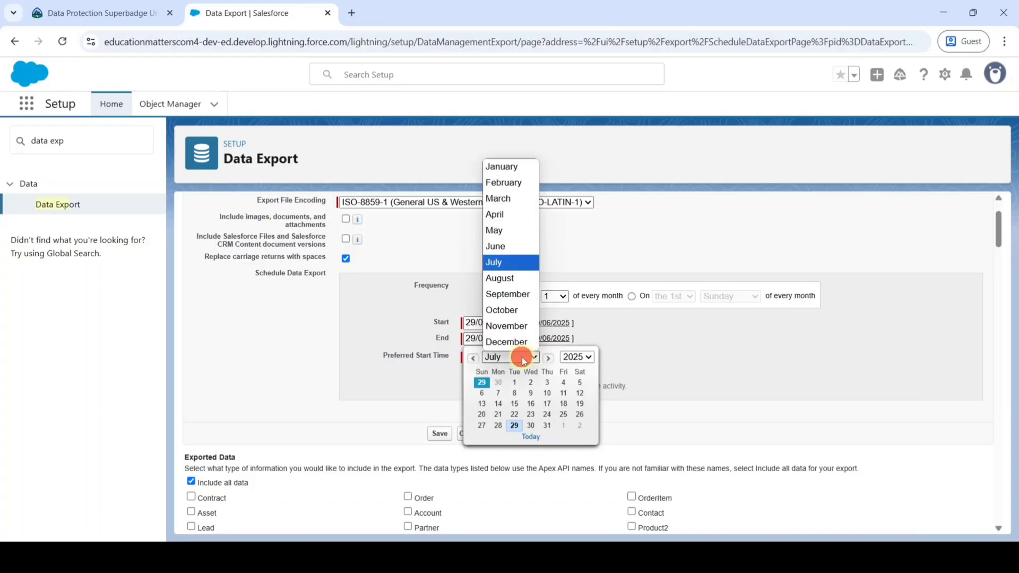
{"action": "left_click", "coordinate": [506, 278]}
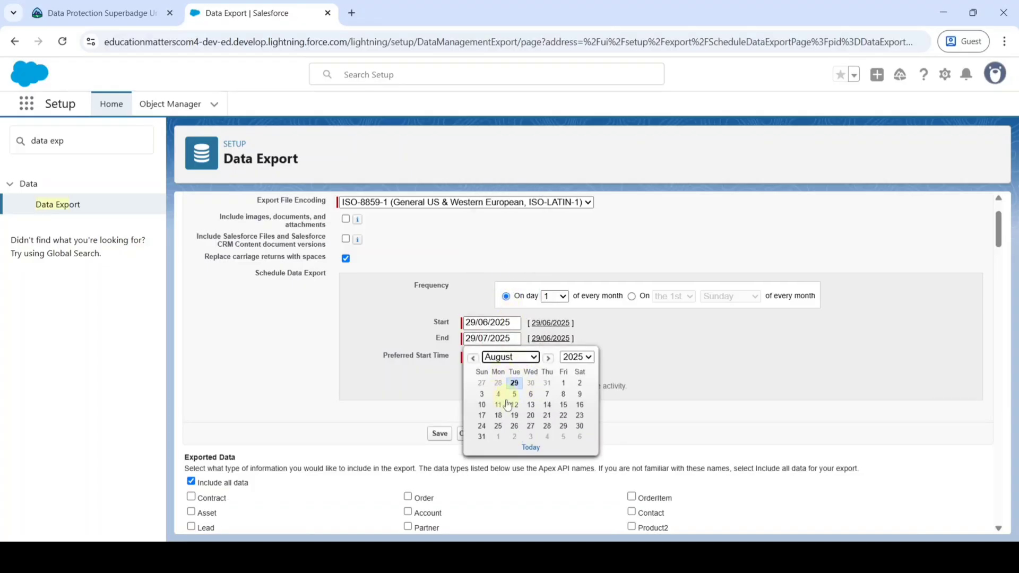
{"action": "left_click", "coordinate": [563, 405]}
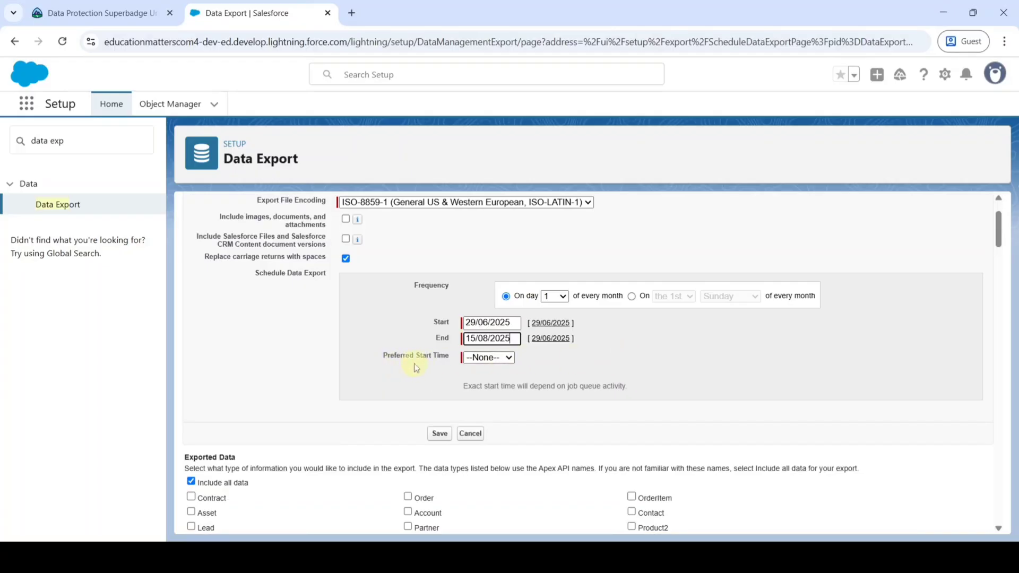
{"action": "left_click", "coordinate": [489, 358]}
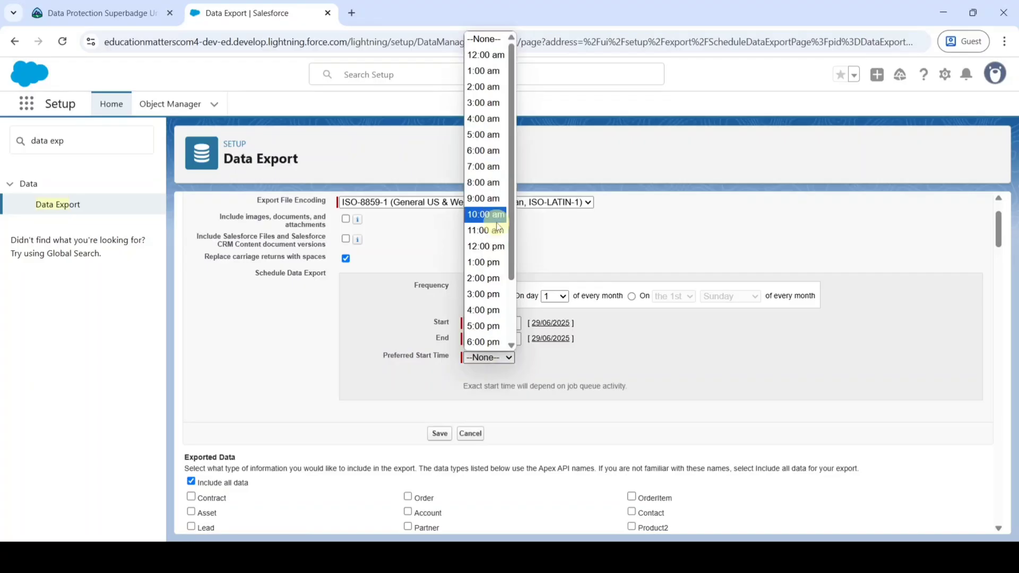
{"action": "left_click", "coordinate": [486, 53]}
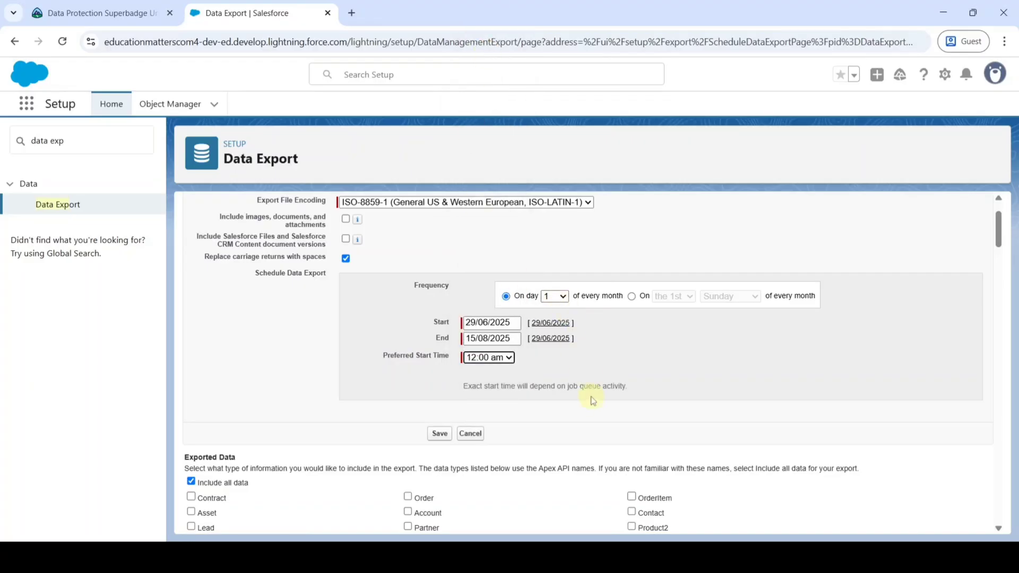
{"action": "scroll", "coordinate": [588, 403], "scroll_direction": "down", "scroll_amount": 7}
{"action": "scroll", "coordinate": [588, 409], "scroll_direction": "up", "scroll_amount": 8}
{"action": "scroll", "coordinate": [587, 406], "scroll_direction": "up", "scroll_amount": 1}
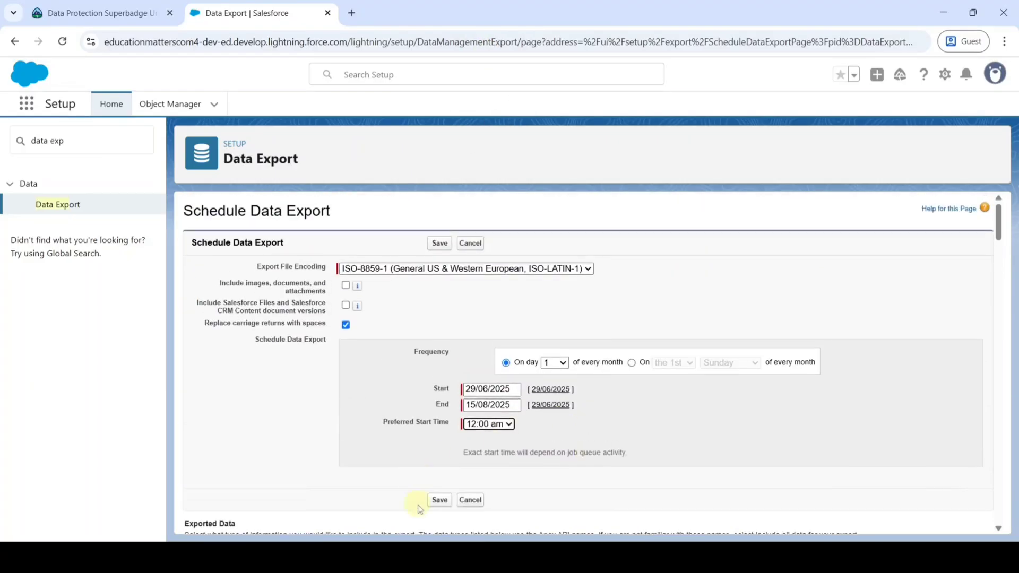
{"action": "left_click", "coordinate": [435, 501]}
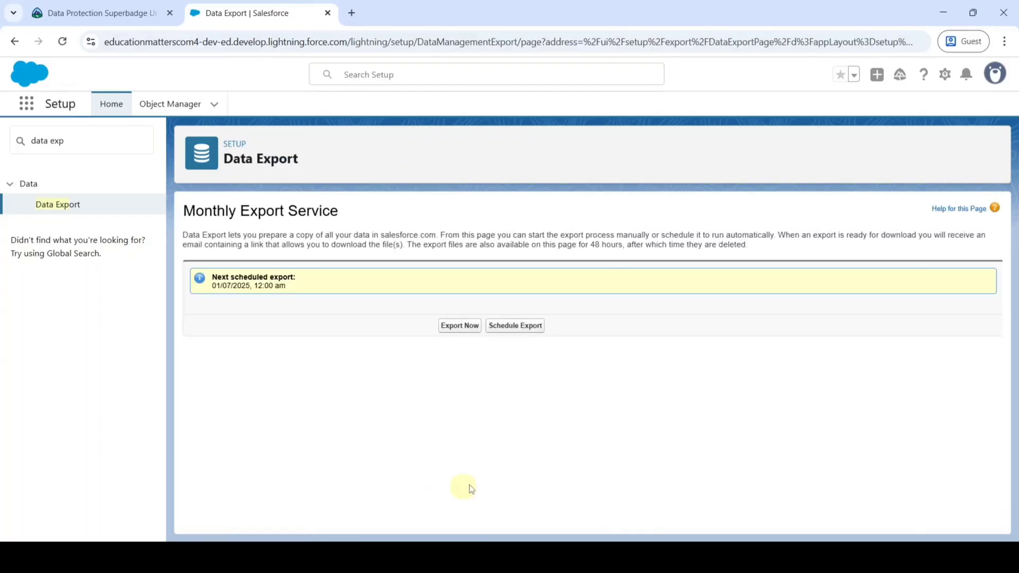
Open the Marketing Integration User permission set from Permission Sets and view its Object Settings
{"action": "left_click_drag", "start_coordinate": [91, 140], "coordinate": [15, 136]}
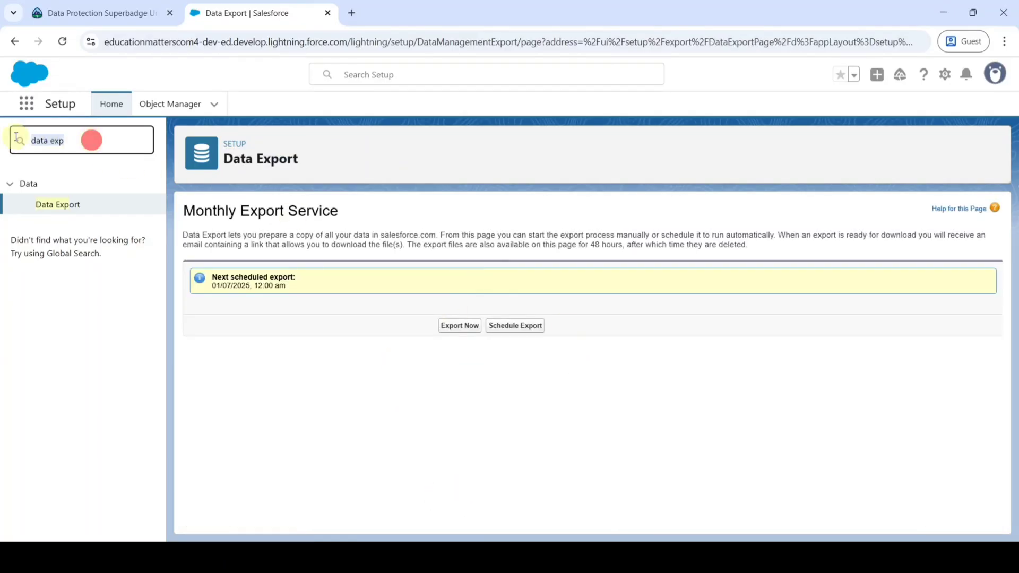
{"action": "key", "text": "BackSpace"}
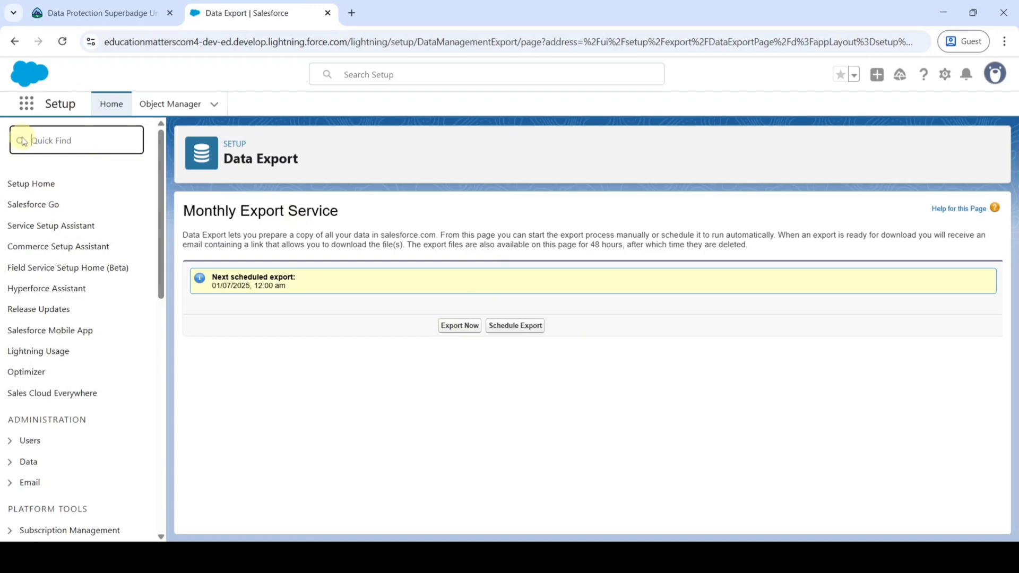
{"action": "type", "text": "permiss"}
{"action": "left_click", "coordinate": [57, 228]}
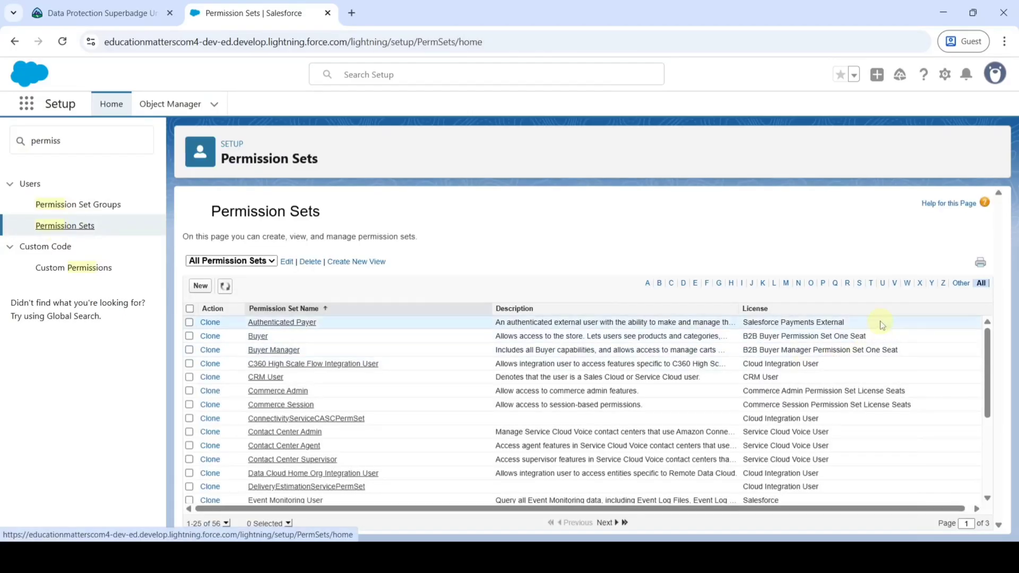
{"action": "left_click", "coordinate": [787, 284]}
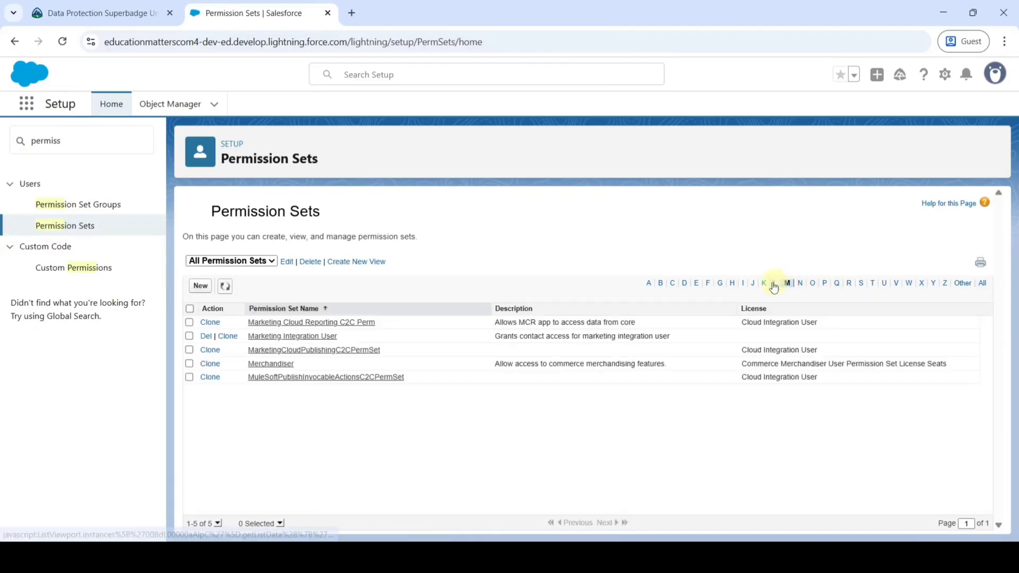
{"action": "left_click", "coordinate": [286, 338]}
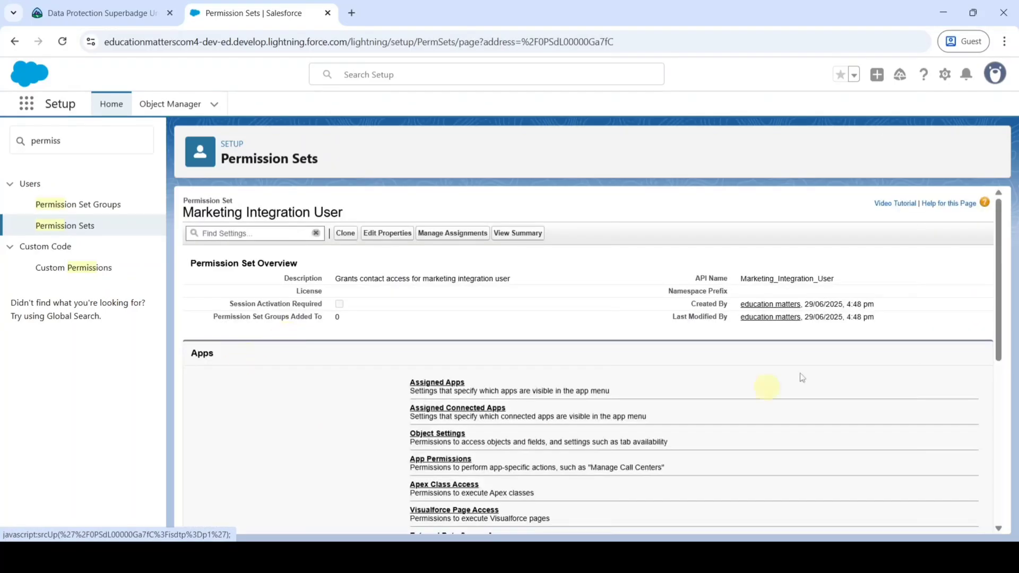
{"action": "scroll", "coordinate": [584, 374], "scroll_direction": "down", "scroll_amount": 1}
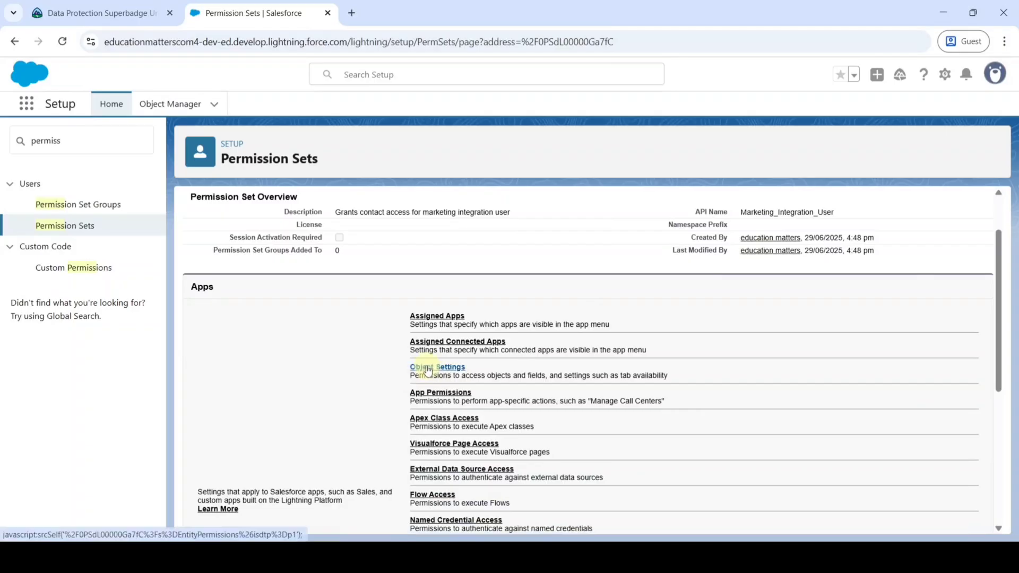
{"action": "left_click", "coordinate": [428, 369]}
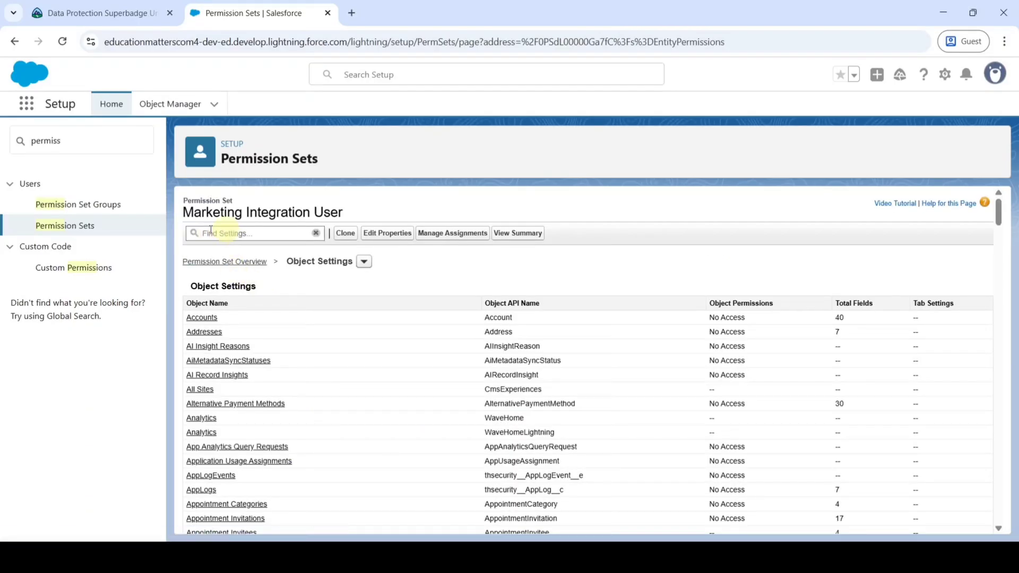
Make the Contact Email field read-only in the permission set's Contacts settings and save
{"action": "left_click", "coordinate": [233, 233]}
{"action": "type", "text": "con"}
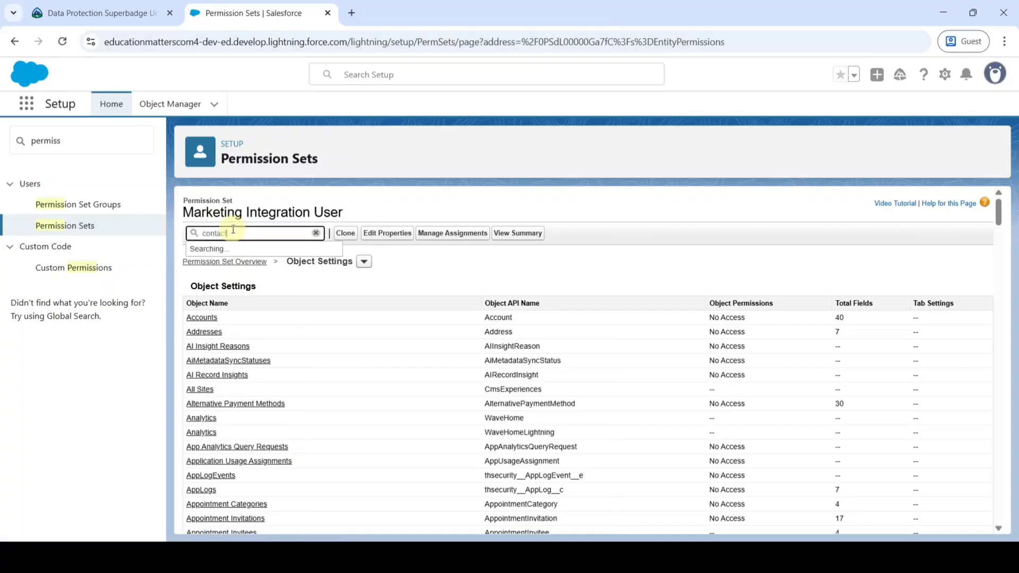
{"action": "type", "text": "tacts"}
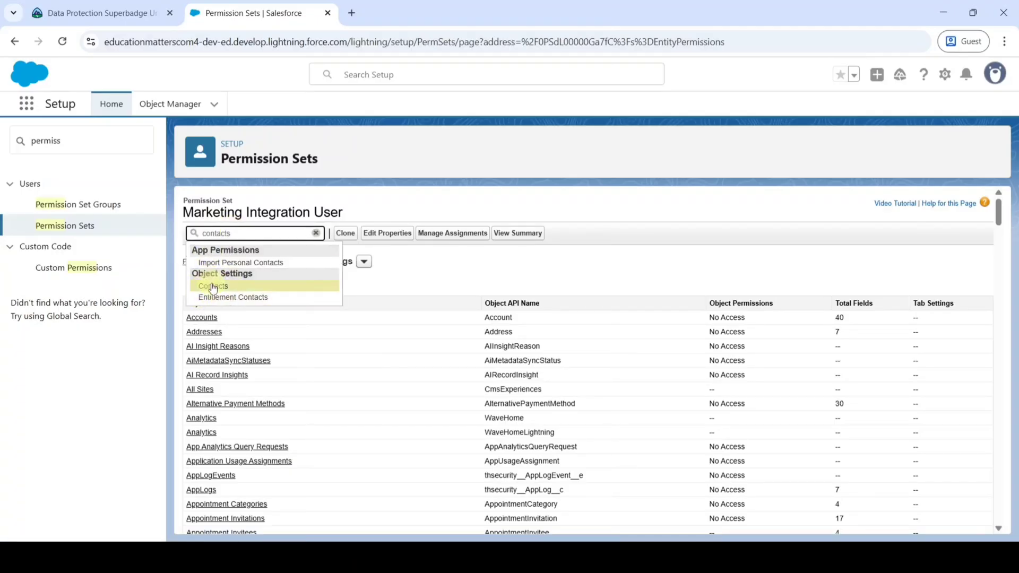
{"action": "left_click", "coordinate": [213, 286]}
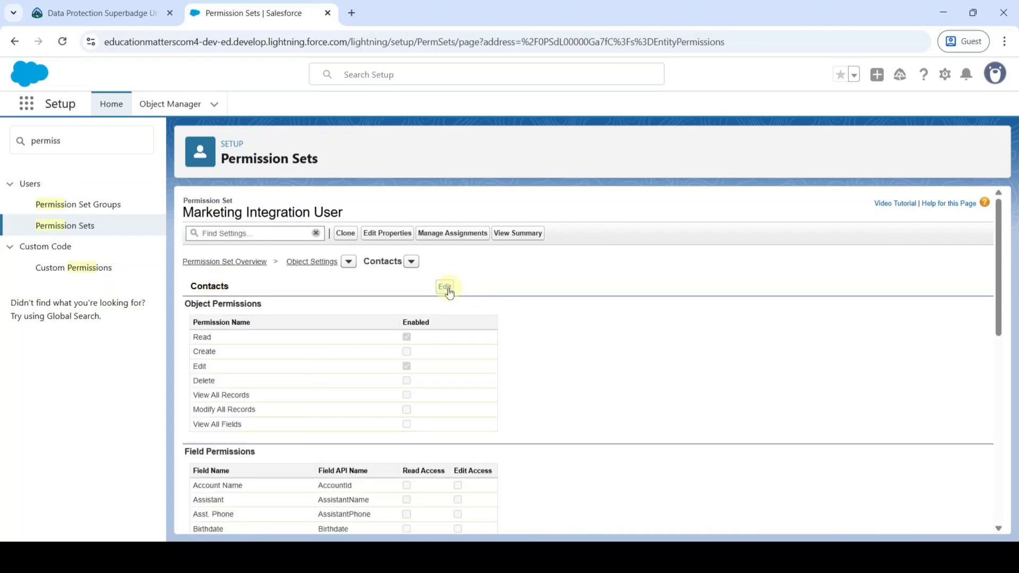
{"action": "left_click", "coordinate": [446, 288]}
{"action": "scroll", "coordinate": [558, 346], "scroll_direction": "down", "scroll_amount": 3}
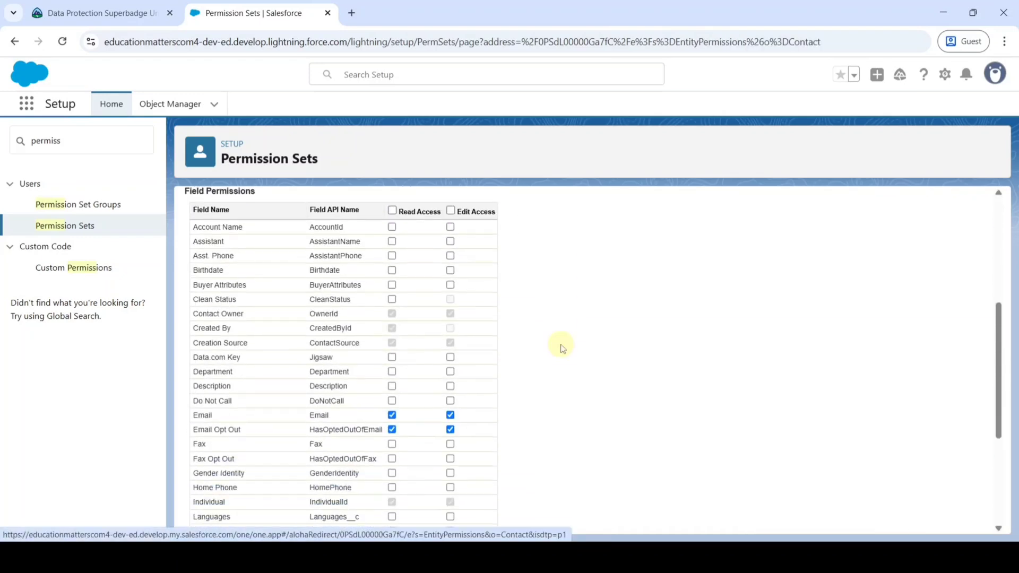
{"action": "left_click", "coordinate": [450, 416]}
{"action": "scroll", "coordinate": [512, 431], "scroll_direction": "up", "scroll_amount": 5}
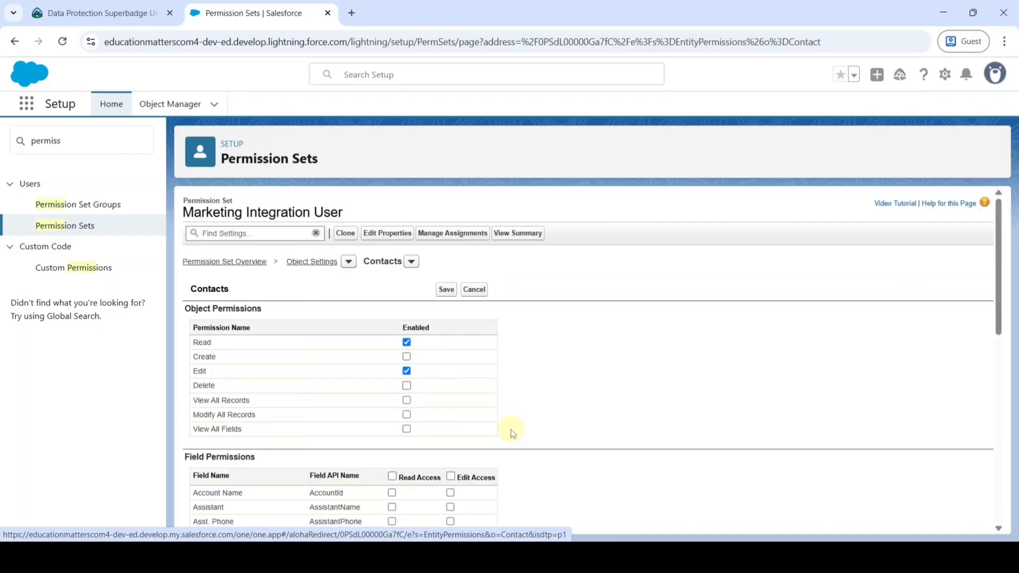
{"action": "left_click", "coordinate": [440, 290]}
Return to the Trailhead superbadge page
{"action": "scroll", "coordinate": [512, 382], "scroll_direction": "down", "scroll_amount": 3}
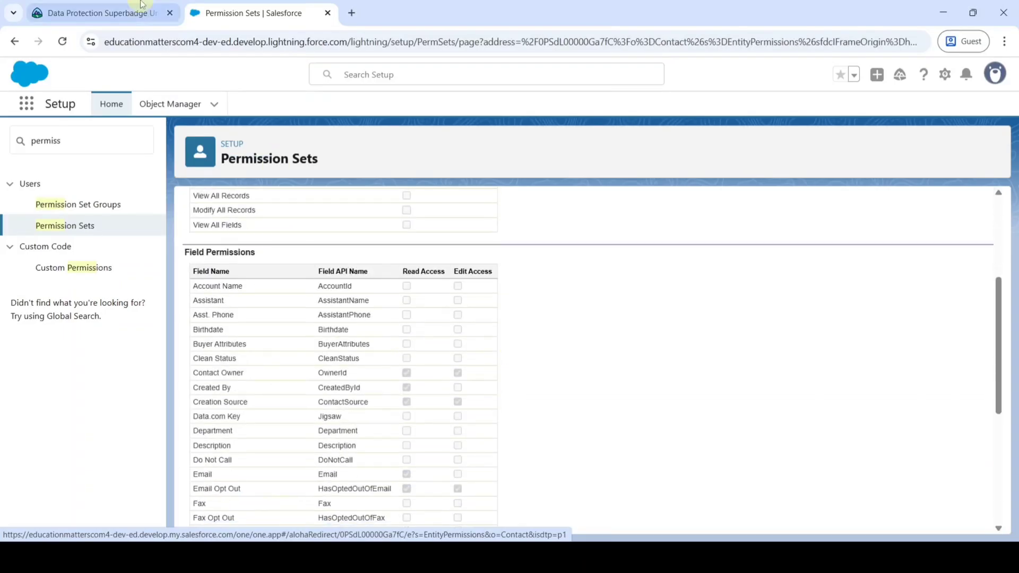
{"action": "left_click", "coordinate": [139, 5]}
{"action": "scroll", "coordinate": [864, 341], "scroll_direction": "down", "scroll_amount": 15}
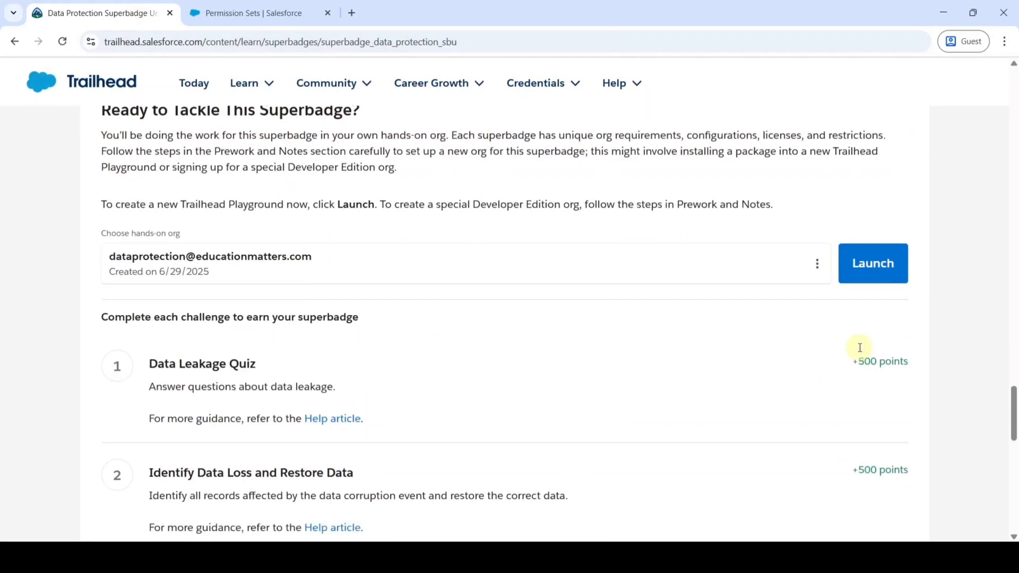
Check the Prevent and Protect Against Data Loss challenge, then scroll to the Data Preservation Quiz
{"action": "left_click", "coordinate": [835, 396]}
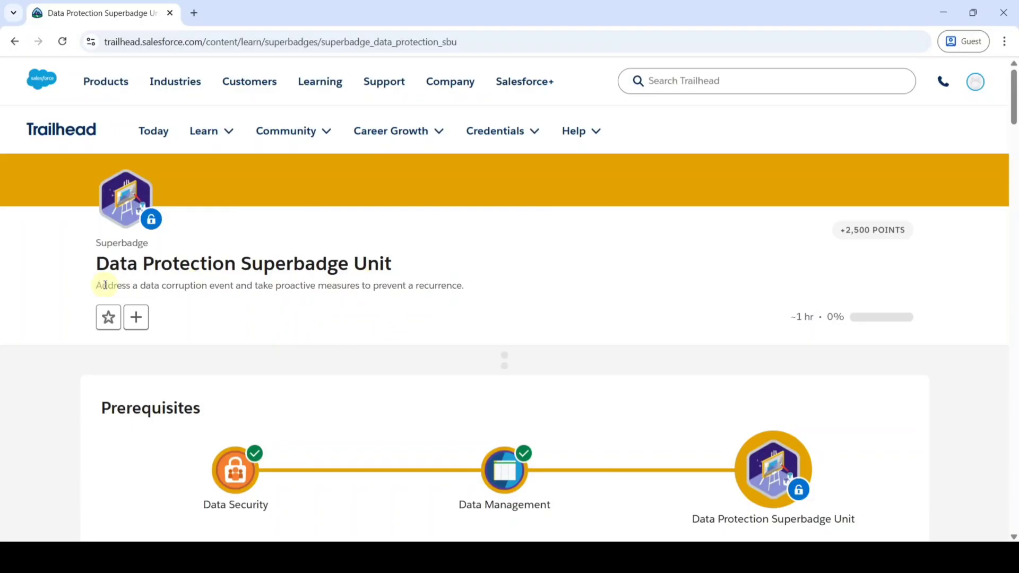
{"action": "left_click_drag", "start_coordinate": [1014, 98], "coordinate": [1013, 488]}
{"action": "scroll", "coordinate": [837, 437], "scroll_direction": "up", "scroll_amount": 3}
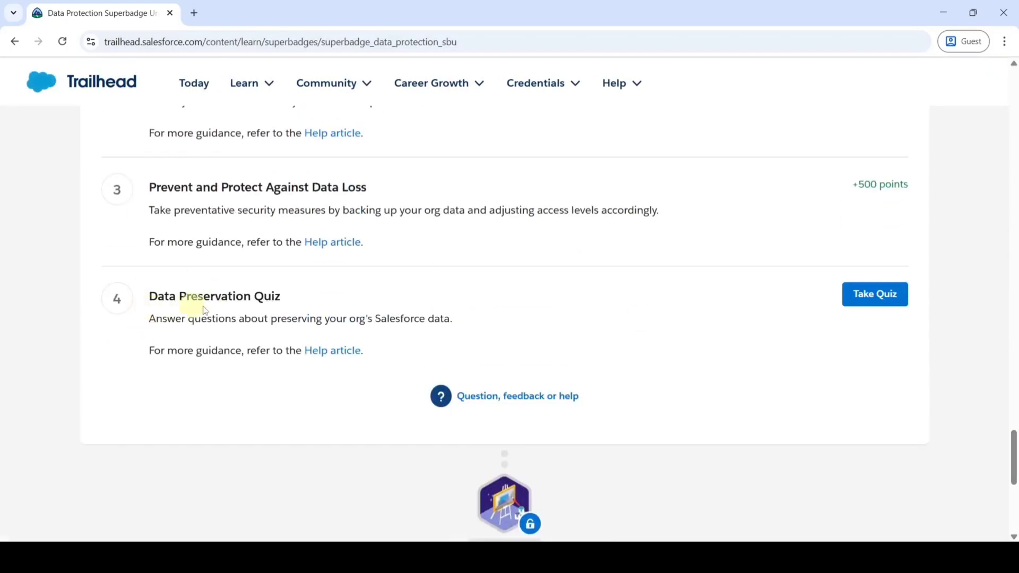
Open the quiz and answer questions 1–3: Data Export Service, storage-and-deletion policy, daily or more
{"action": "left_click", "coordinate": [874, 291]}
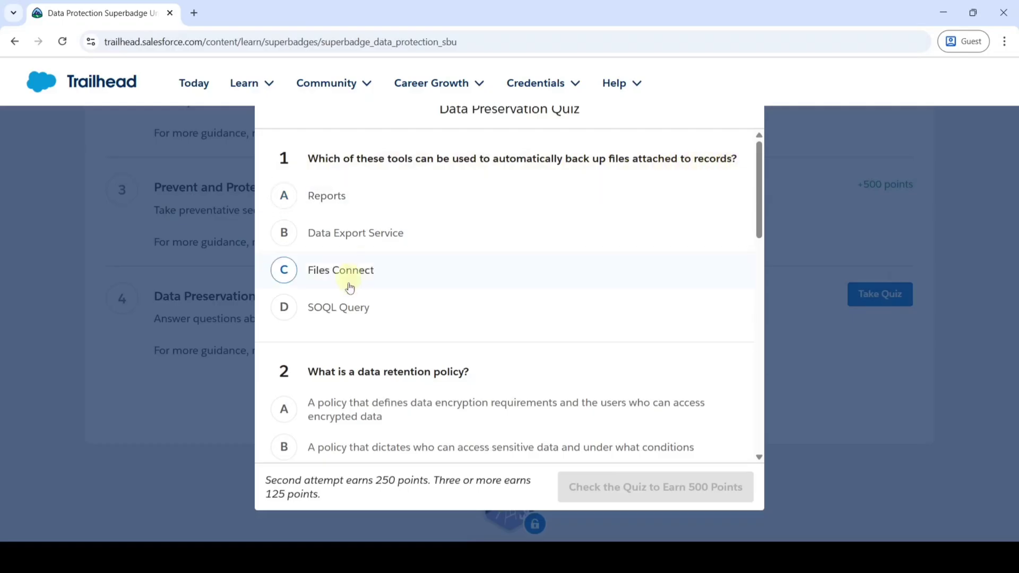
{"action": "left_click", "coordinate": [335, 236]}
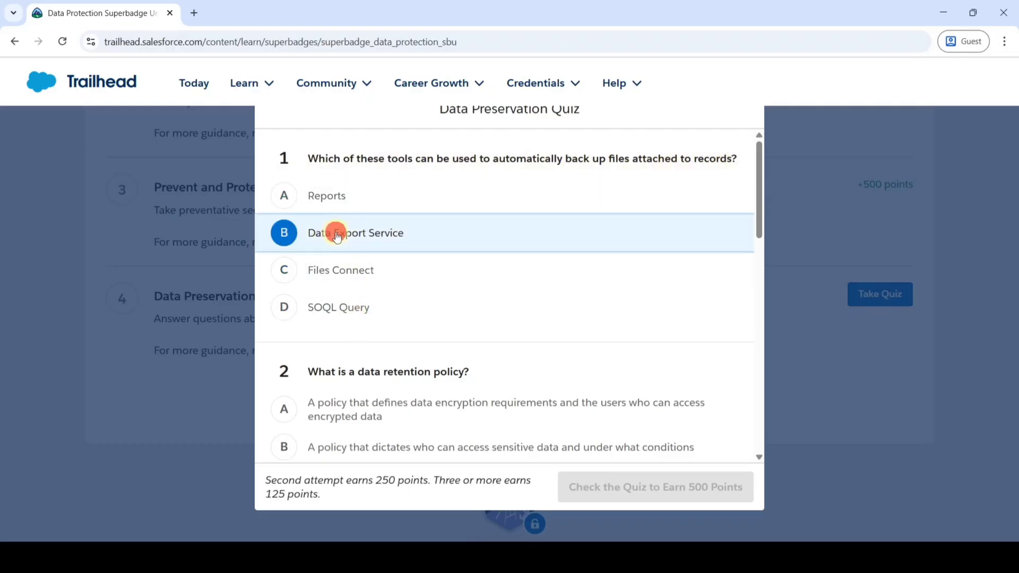
{"action": "scroll", "coordinate": [449, 245], "scroll_direction": "down", "scroll_amount": 4}
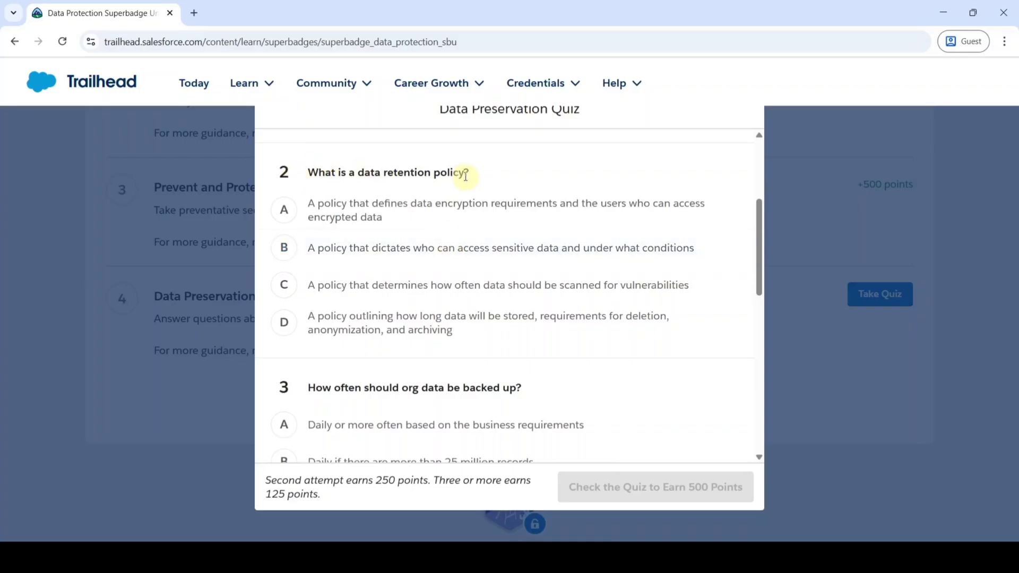
{"action": "left_click", "coordinate": [355, 322]}
{"action": "scroll", "coordinate": [481, 233], "scroll_direction": "down", "scroll_amount": 4}
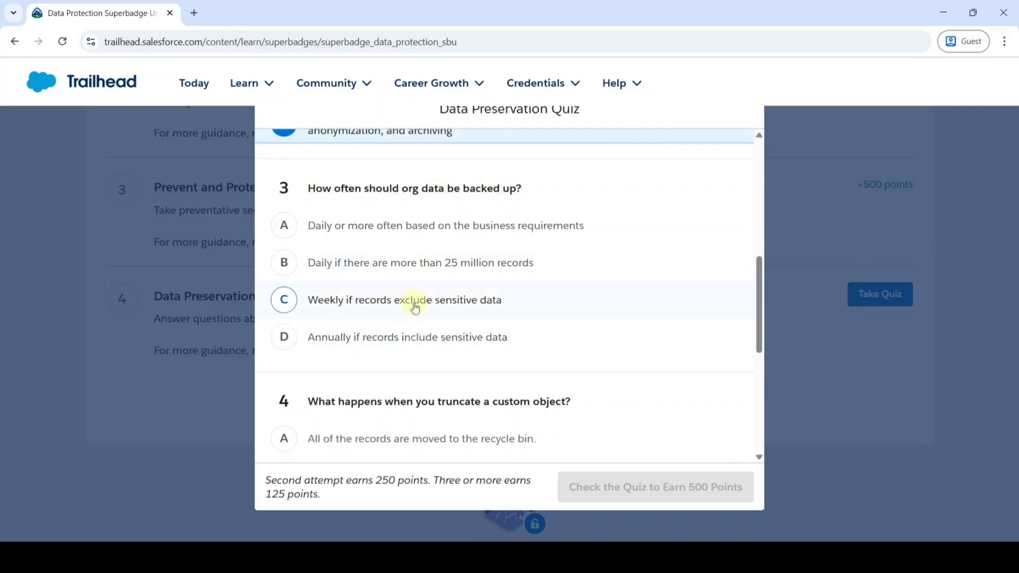
{"action": "left_click", "coordinate": [510, 225]}
Answer question 4 with all records permanently deleted and question 5 with dataloader.io, then submit
{"action": "scroll", "coordinate": [526, 227], "scroll_direction": "down", "scroll_amount": 3}
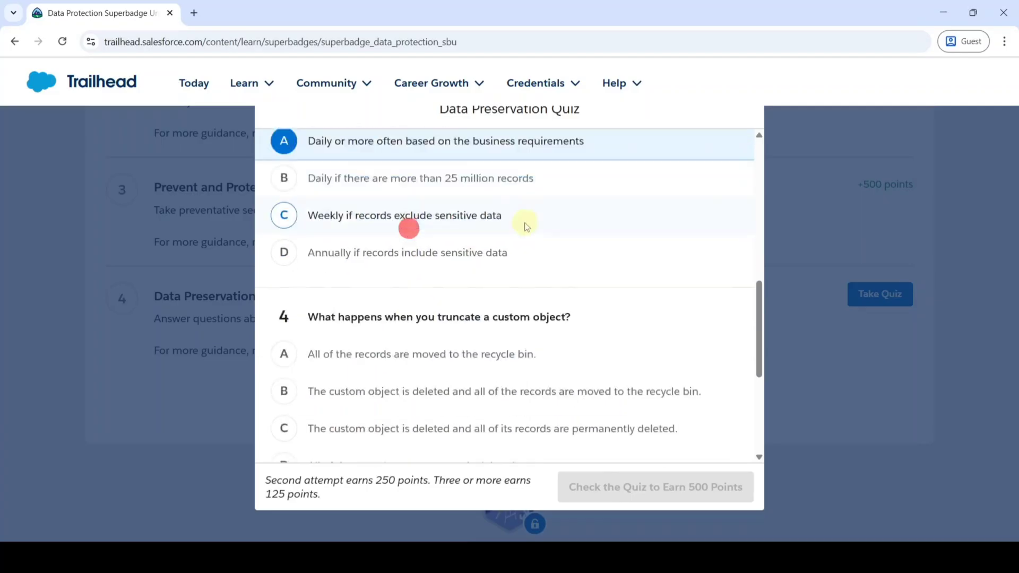
{"action": "scroll", "coordinate": [526, 227], "scroll_direction": "down", "scroll_amount": 1}
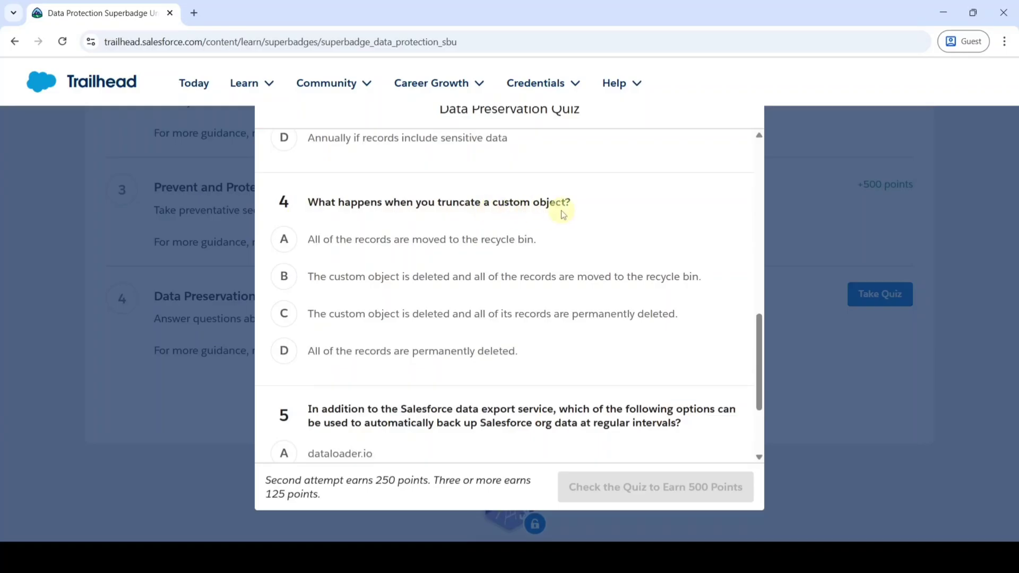
{"action": "left_click", "coordinate": [403, 355]}
{"action": "scroll", "coordinate": [513, 207], "scroll_direction": "down", "scroll_amount": 3}
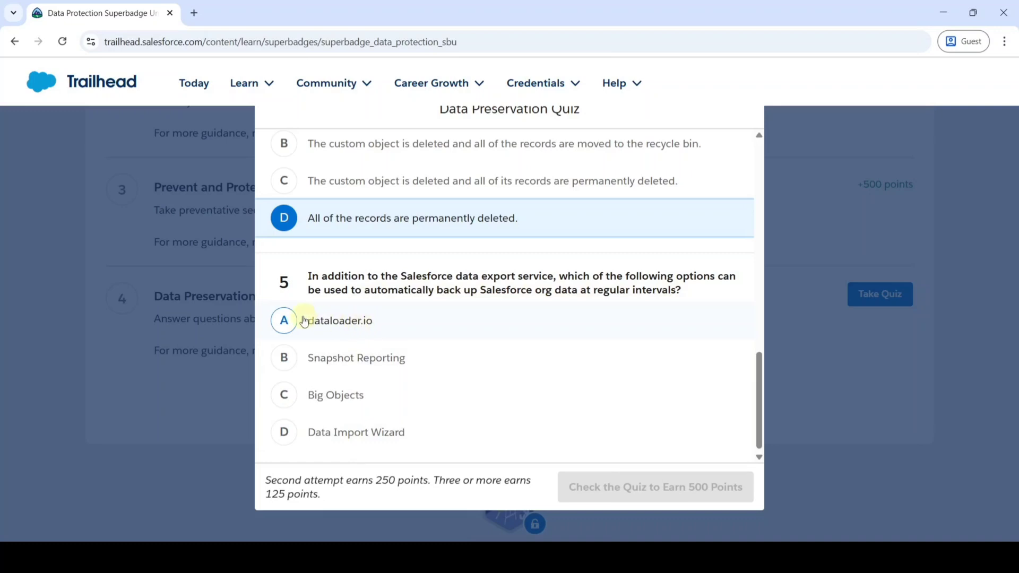
{"action": "left_click", "coordinate": [366, 326]}
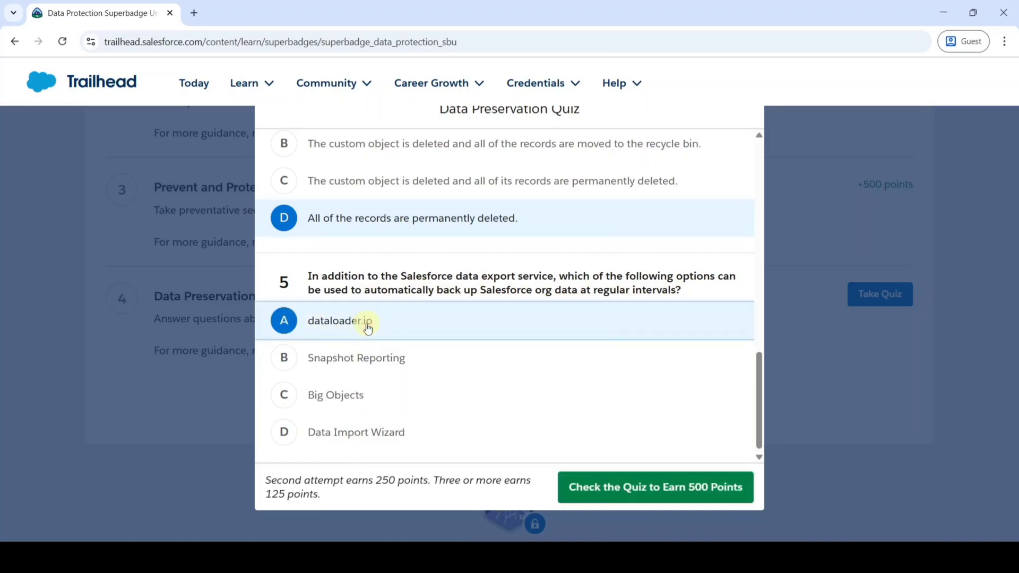
{"action": "scroll", "coordinate": [368, 328], "scroll_direction": "up", "scroll_amount": 10}
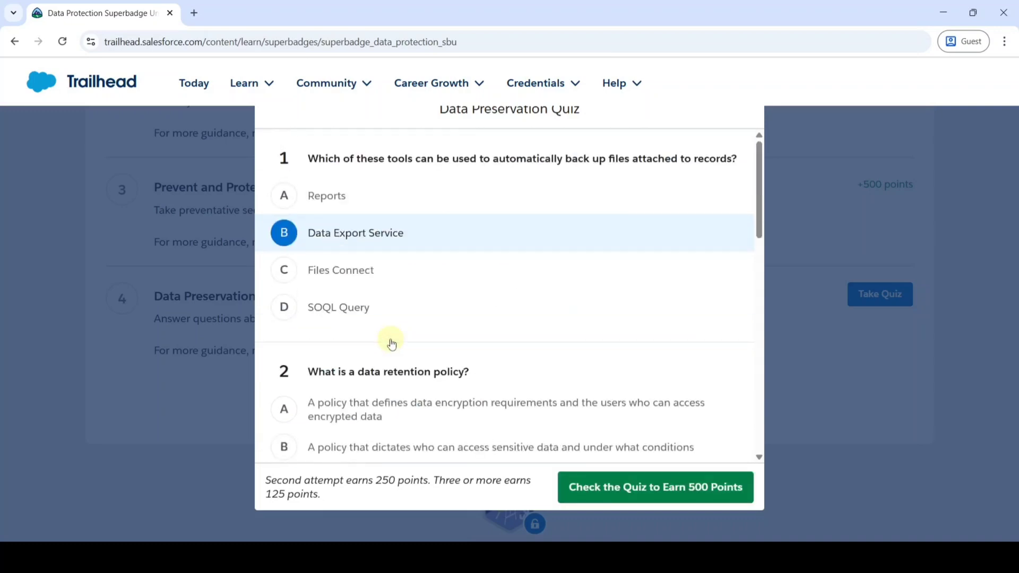
{"action": "scroll", "coordinate": [391, 343], "scroll_direction": "down", "scroll_amount": 10}
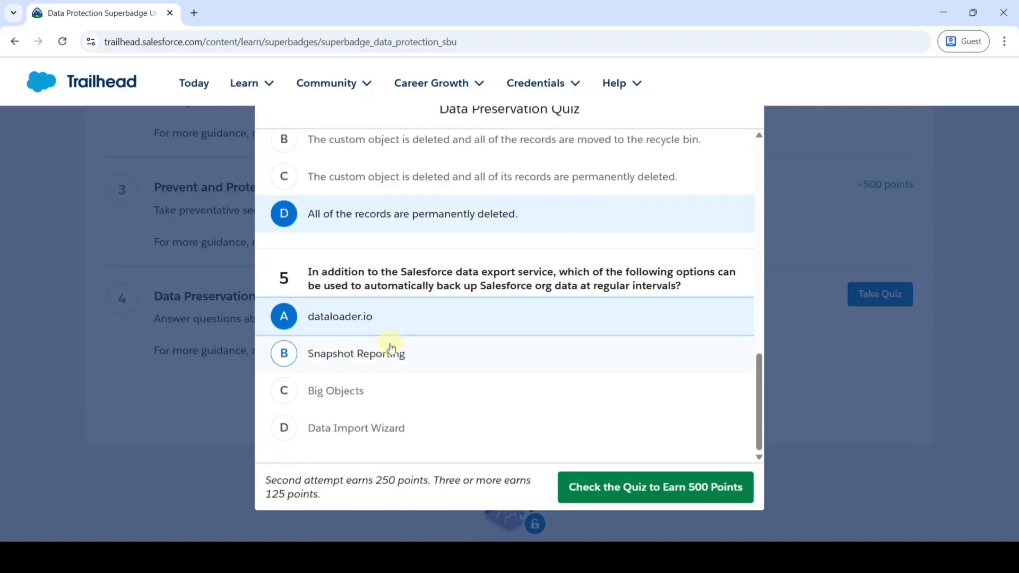
{"action": "left_click", "coordinate": [583, 484]}
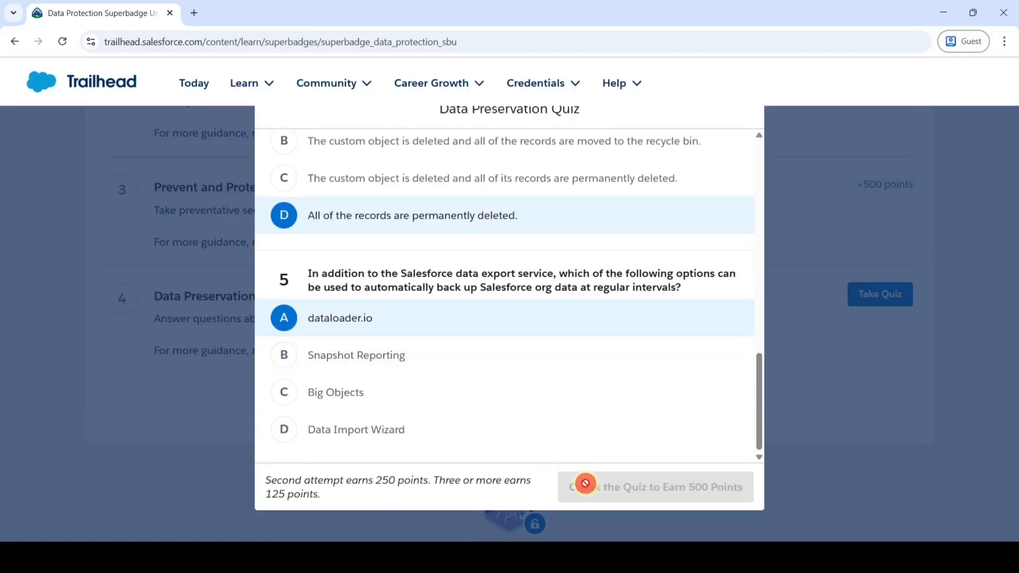